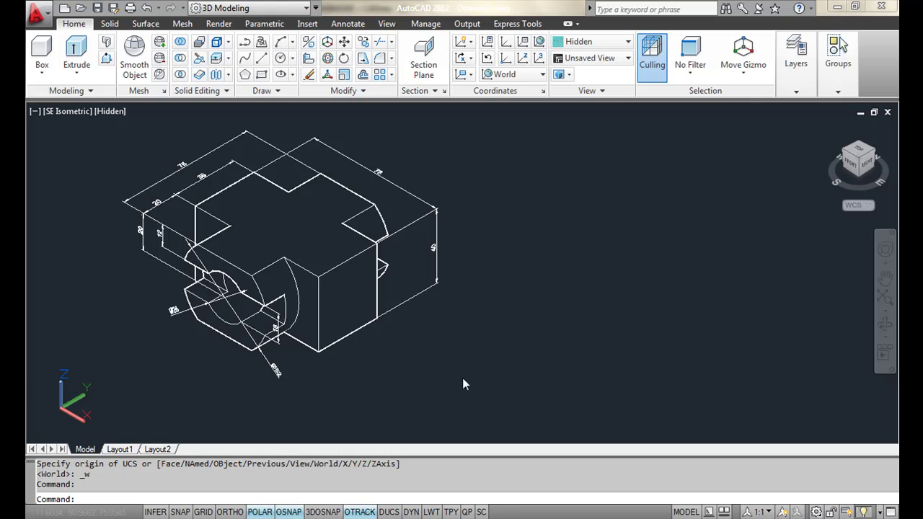
# Step: Draw a 76 by 36 by 40 box in free space to the right of the block
pyautogui.moveTo(641, 391); pyautogui.dragTo(621, 399, button='middle')
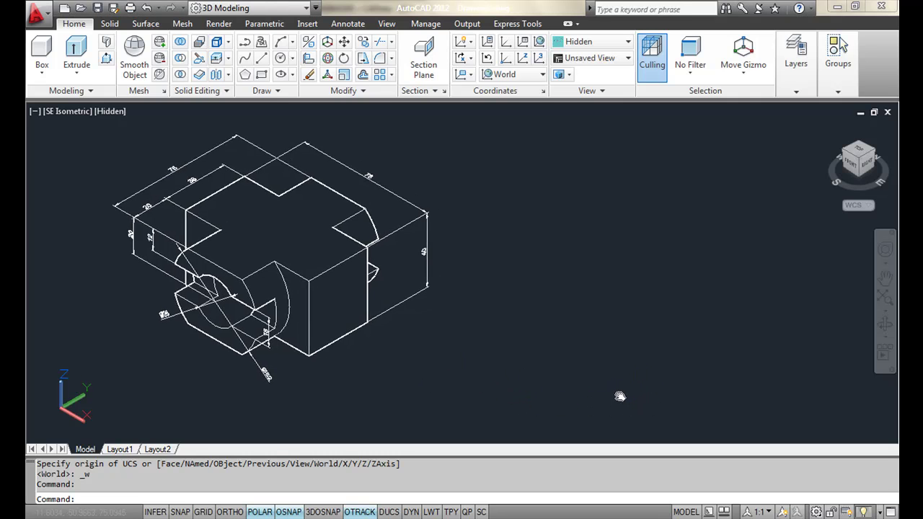
pyautogui.scroll(5, 250, 326)
pyautogui.scroll(-2, 245, 317)
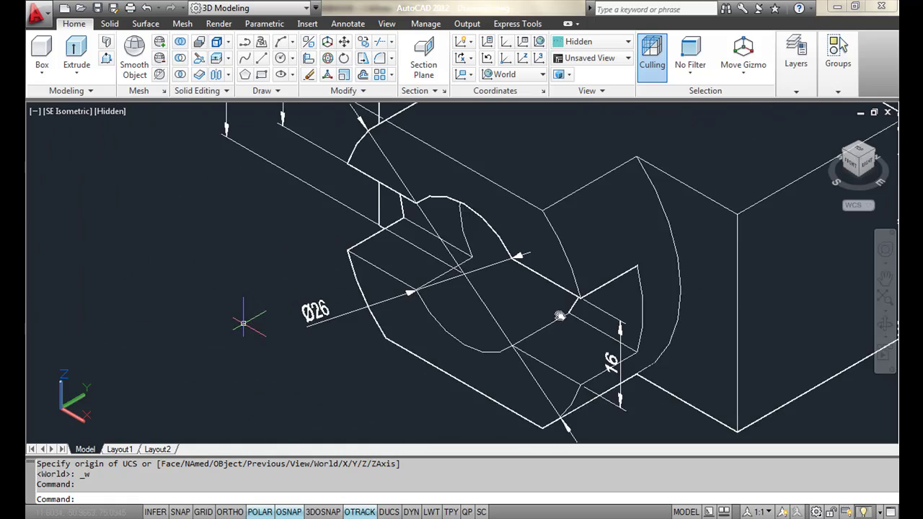
pyautogui.scroll(-2, 433, 377)
pyautogui.moveTo(434, 407)
pyautogui.keyDown('shift'); pyautogui.mouseDown(button='middle')
pyautogui.moveTo(448, 371)
pyautogui.moveTo(531, 365)
pyautogui.moveTo(455, 407)
pyautogui.moveTo(527, 374)
pyautogui.moveTo(425, 329)
pyautogui.moveTo(300, 336)
pyautogui.moveTo(351, 364)
pyautogui.moveTo(584, 364)
pyautogui.mouseUp(button='middle'); pyautogui.keyUp('shift')
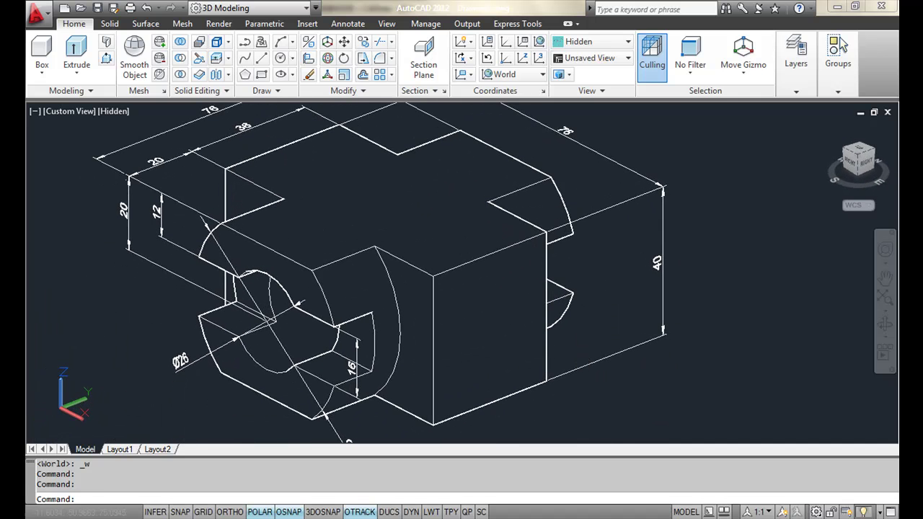
pyautogui.click(863, 160)
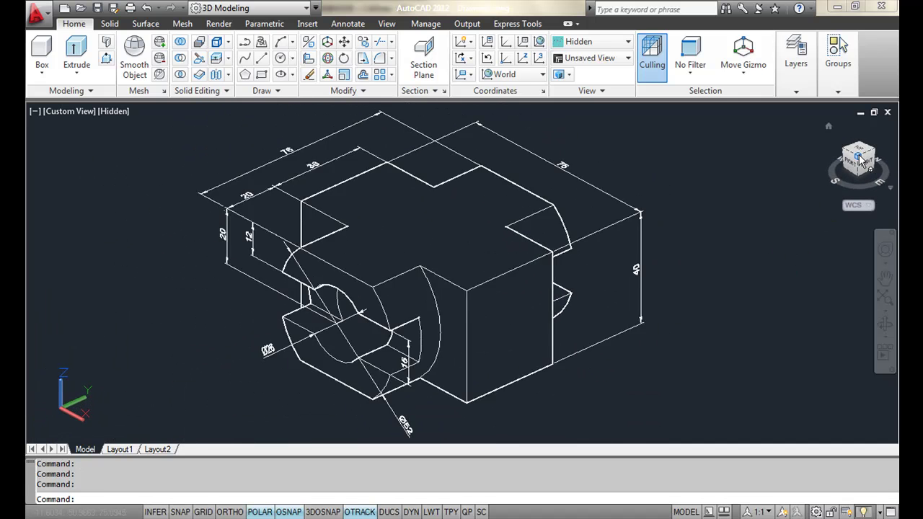
pyautogui.moveTo(685, 370); pyautogui.dragTo(443, 375, button='middle')
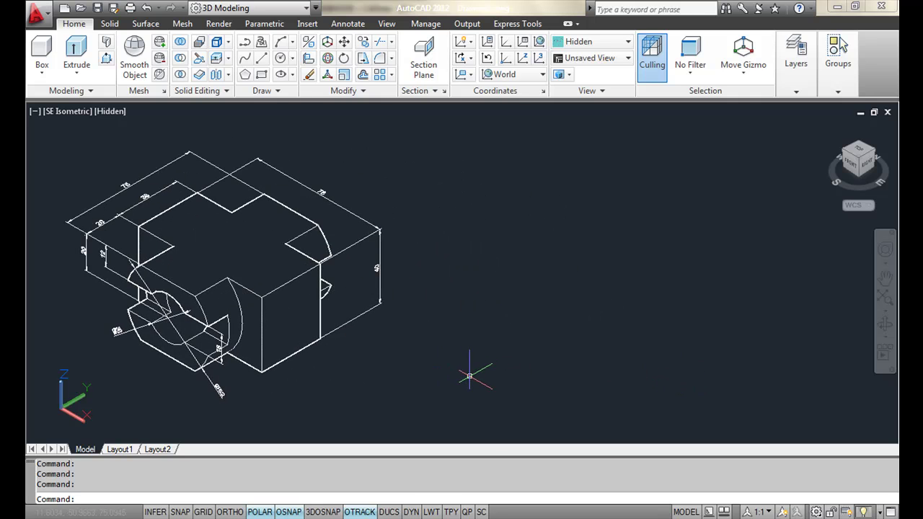
pyautogui.click(41, 52)
pyautogui.click(532, 349)
pyautogui.write('@76,36')
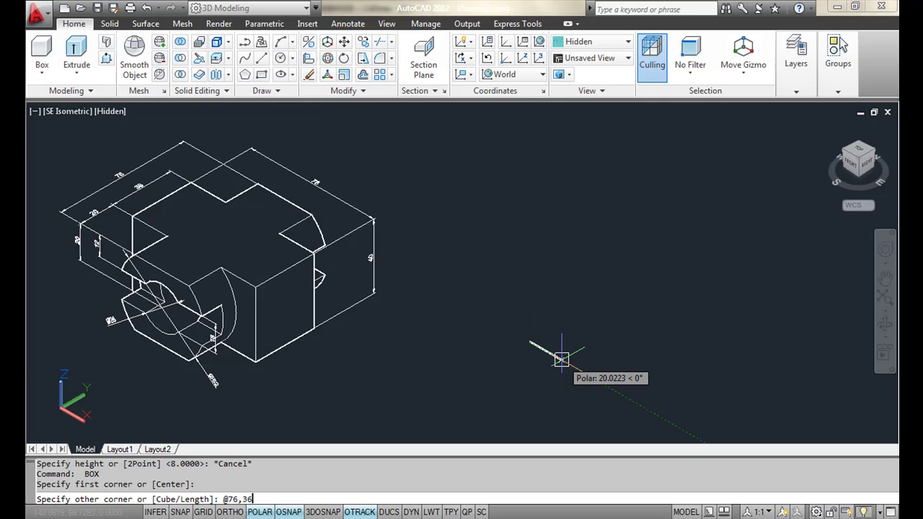
pyautogui.press('Return')
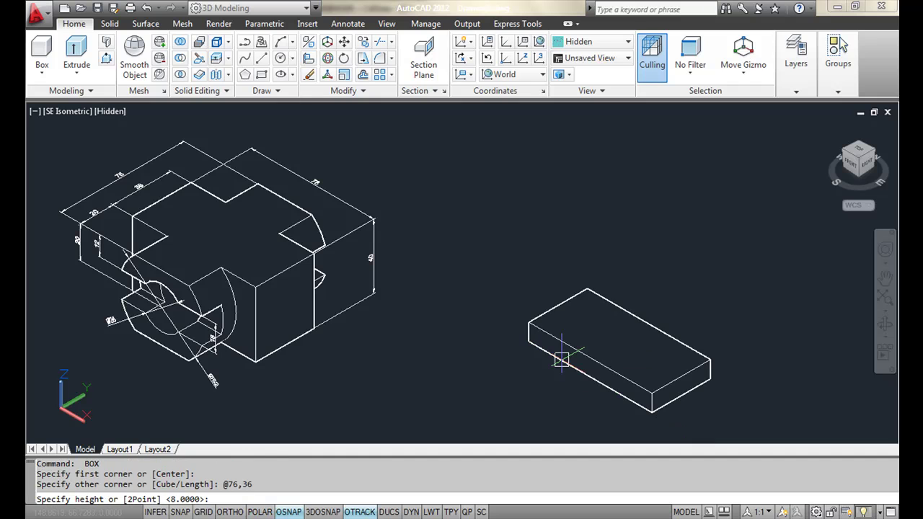
pyautogui.write('40')
pyautogui.press('Return')
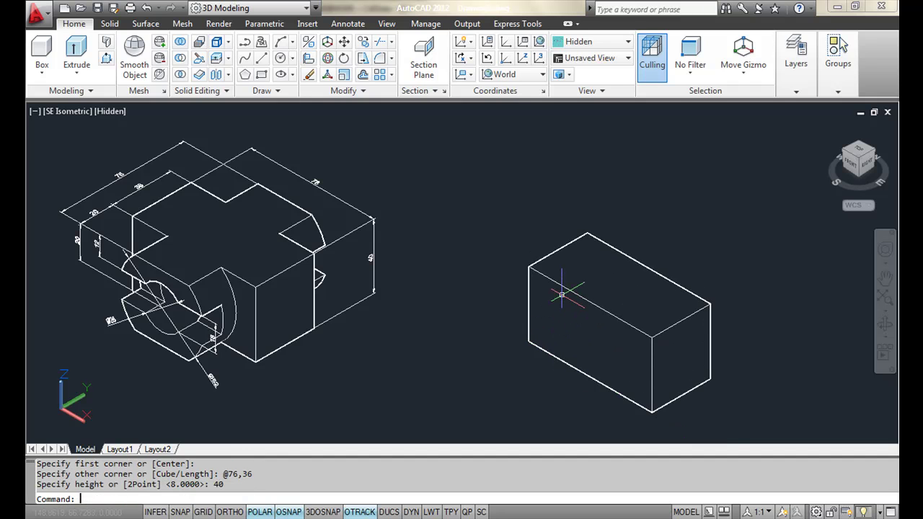
# Step: Align the UCS to the new box's front face
pyautogui.moveTo(463, 346); pyautogui.dragTo(425, 315, button='middle')
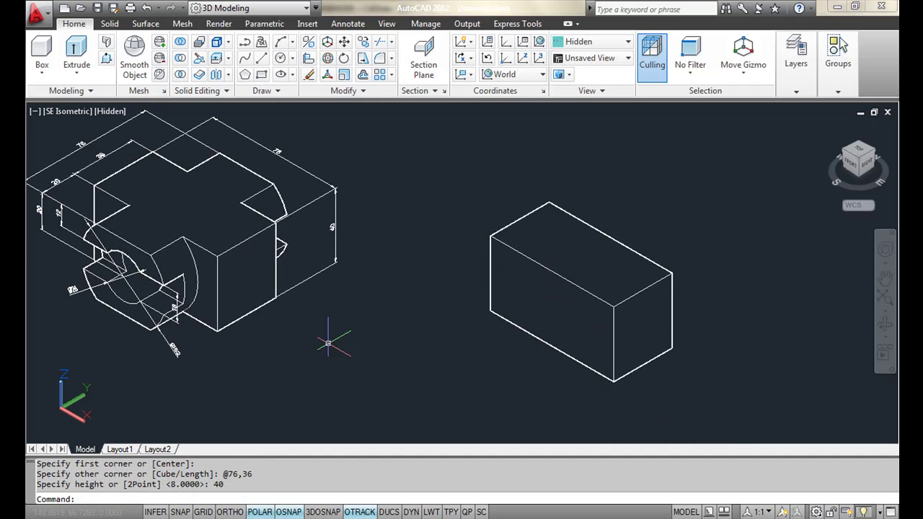
pyautogui.click(63, 418)
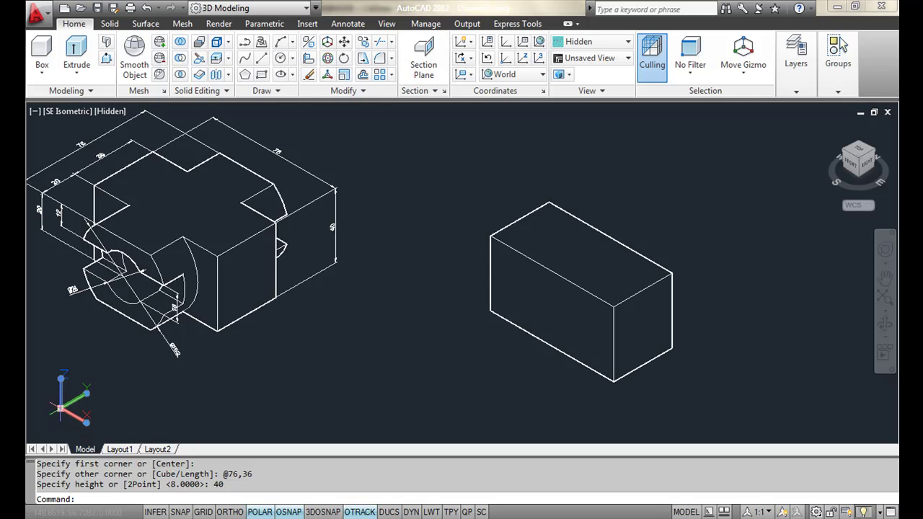
pyautogui.click(61, 409)
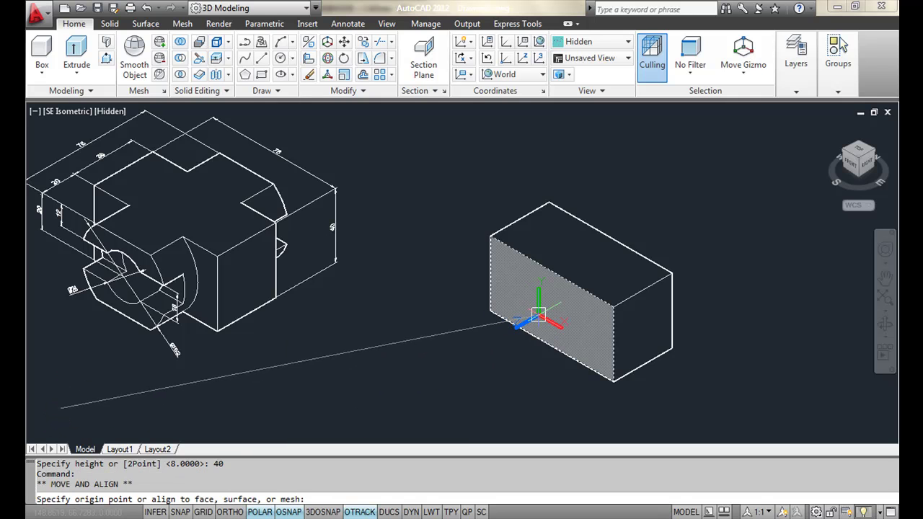
pyautogui.press('Escape')
pyautogui.write('c')
pyautogui.press('Return')
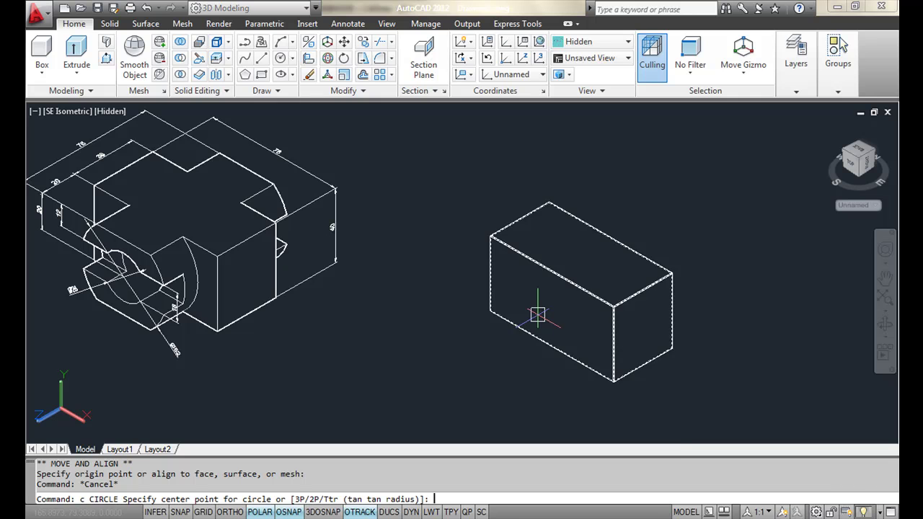
# Step: Draw a 52-diameter circle centred midway between two edge points of the box's front face
pyautogui.keyDown('shift'); pyautogui.rightClick(537, 315); pyautogui.keyUp('shift')
pyautogui.click(583, 233)
pyautogui.click(490, 311)
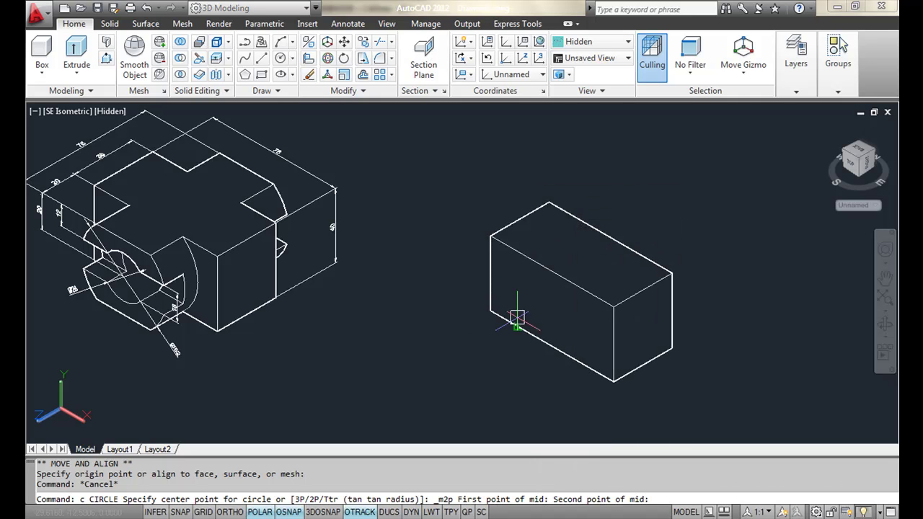
pyautogui.click(612, 306)
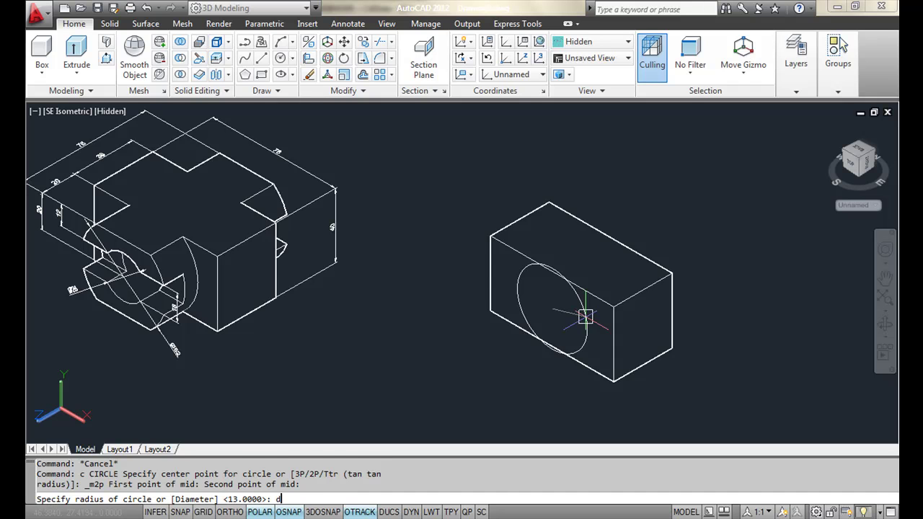
pyautogui.press('Return')
pyautogui.write('52')
pyautogui.press('Return')
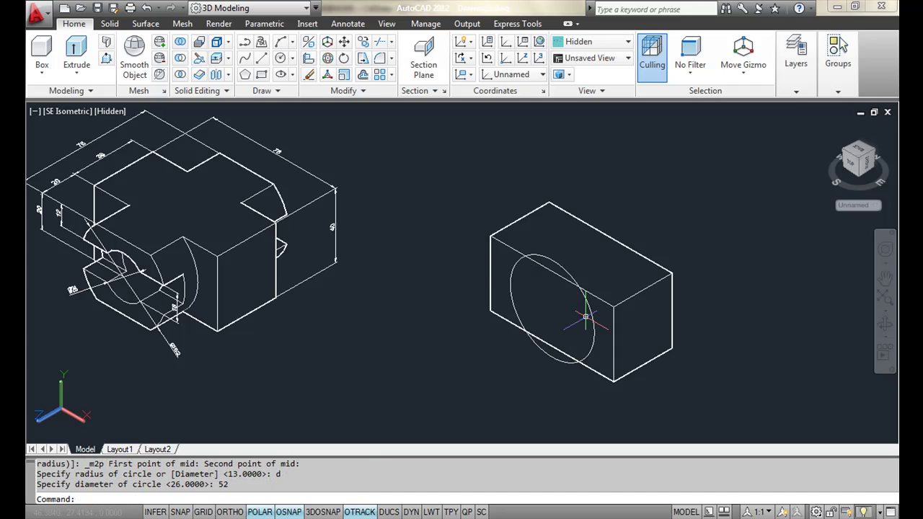
# Step: Press-pull the circle out 20 units into a cylindrical boss and delete the leftover circle edge
pyautogui.click(106, 59)
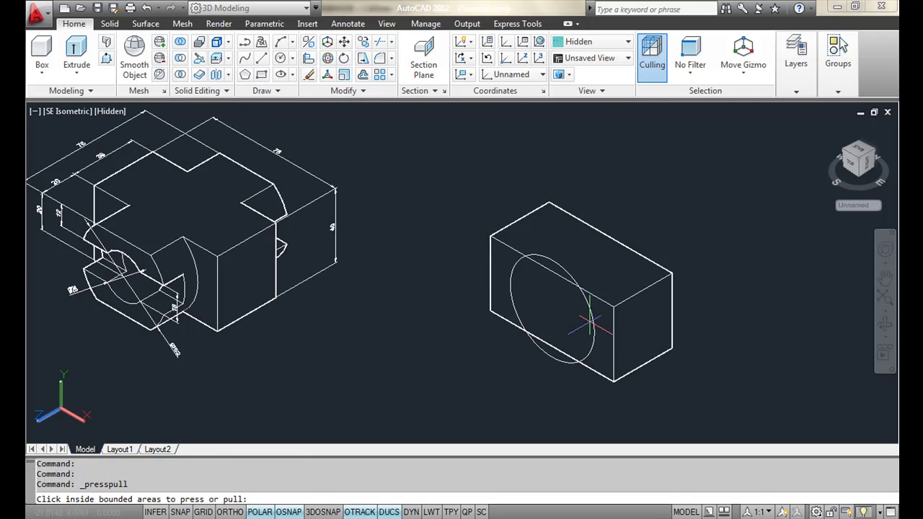
pyautogui.click(558, 316)
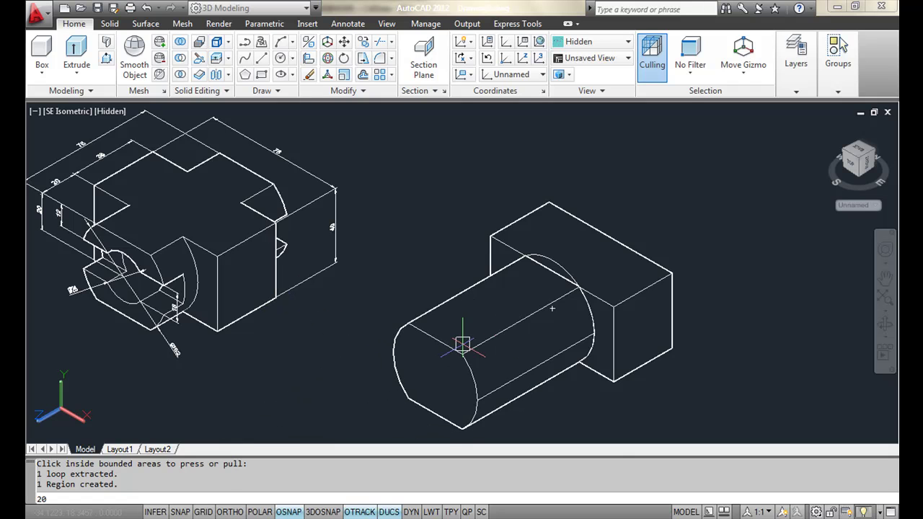
pyautogui.press('Return')
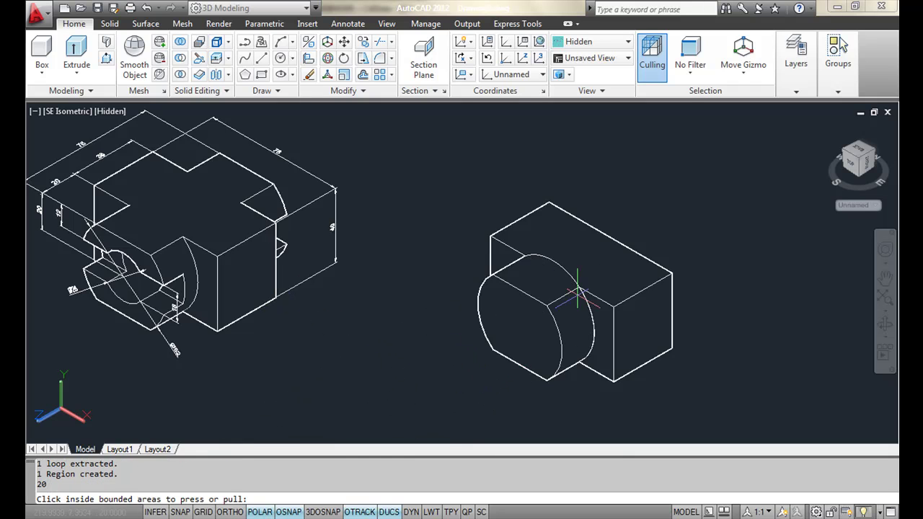
pyautogui.press('Return')
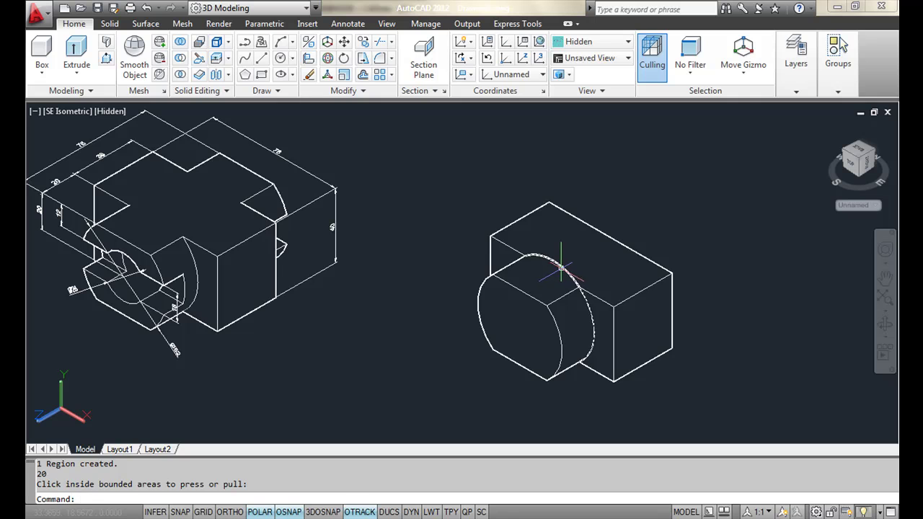
pyautogui.click(561, 267)
pyautogui.press('Delete')
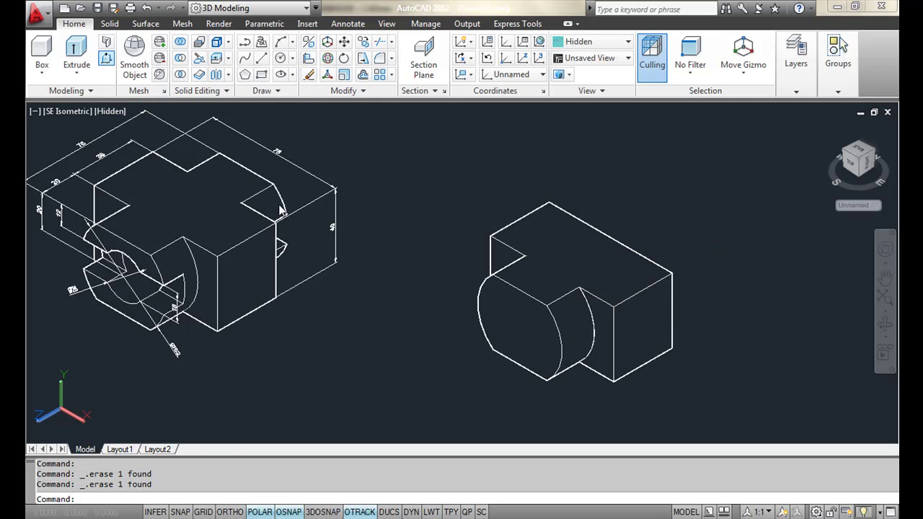
# Step: Press-pull another face of the box to cut a rectangular notch
pyautogui.press('Return')
pyautogui.moveTo(628, 319)
pyautogui.keyDown('shift'); pyautogui.mouseDown(button='middle')
pyautogui.moveTo(620, 237)
pyautogui.moveTo(756, 142)
pyautogui.mouseUp(button='middle'); pyautogui.keyUp('shift')
pyautogui.press('Escape')
pyautogui.moveTo(757, 98)
pyautogui.keyDown('shift'); pyautogui.mouseDown(button='middle')
pyautogui.moveTo(562, 266)
pyautogui.moveTo(609, 231)
pyautogui.mouseUp(button='middle'); pyautogui.keyUp('shift')
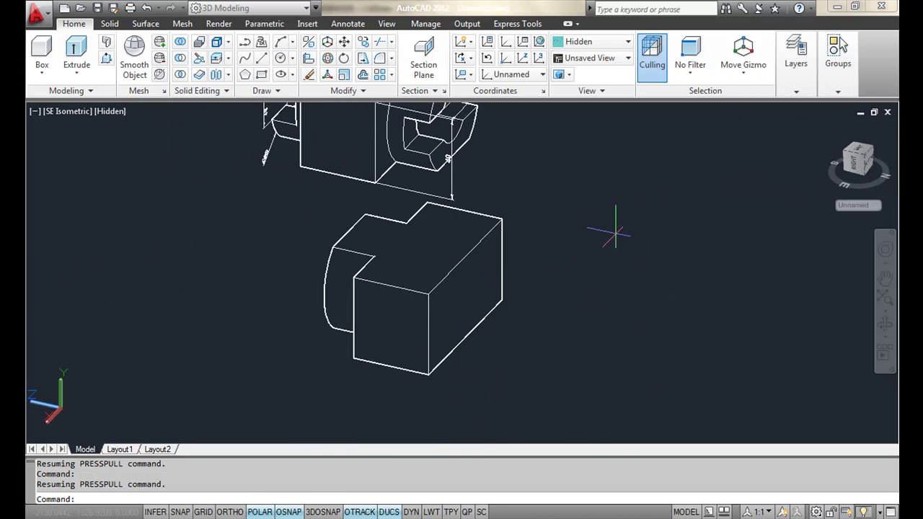
pyautogui.click(472, 302)
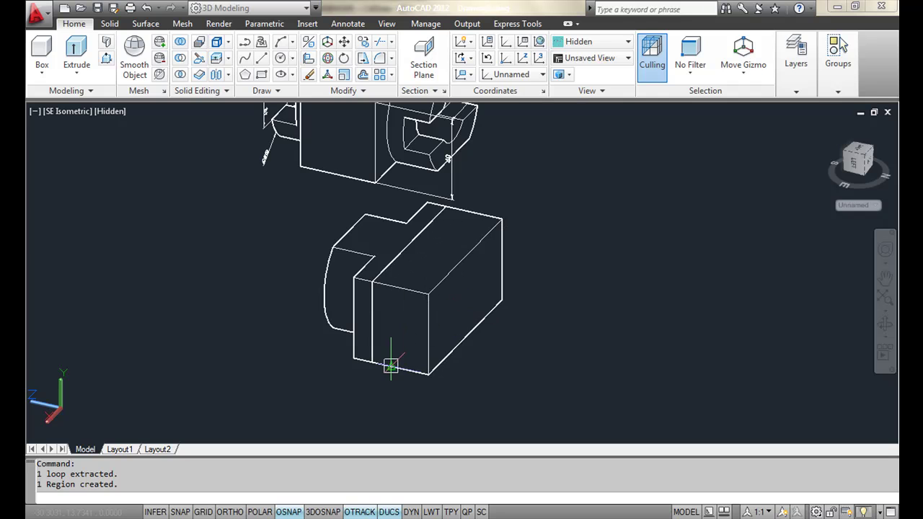
pyautogui.click(379, 359)
pyautogui.moveTo(302, 308)
pyautogui.keyDown('shift'); pyautogui.mouseDown(button='middle')
pyautogui.moveTo(372, 334)
pyautogui.moveTo(500, 261)
pyautogui.moveTo(569, 376)
pyautogui.moveTo(468, 374)
pyautogui.mouseUp(button='middle'); pyautogui.keyUp('shift')
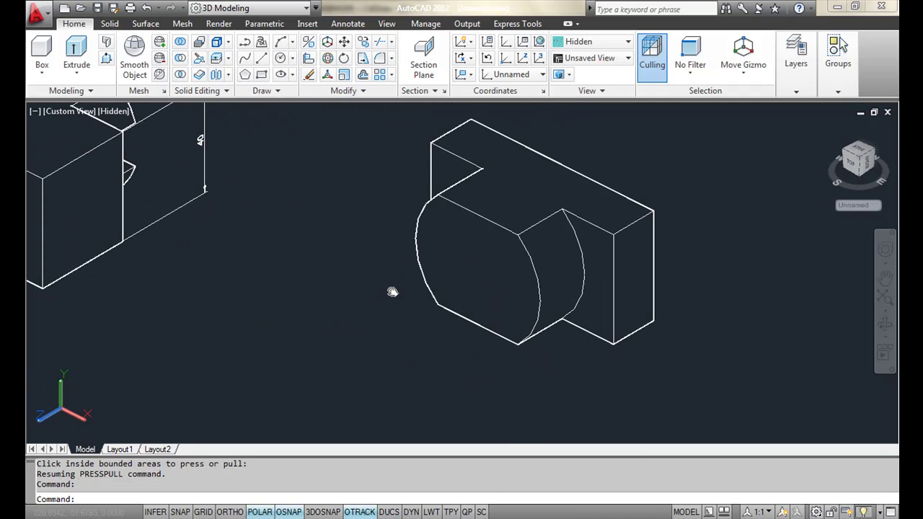
pyautogui.moveTo(392, 291); pyautogui.dragTo(406, 334, button='middle')
# Step: Draw a 26-diameter circle centred on the cylindrical boss's front face
pyautogui.write('C')
pyautogui.press('Return')
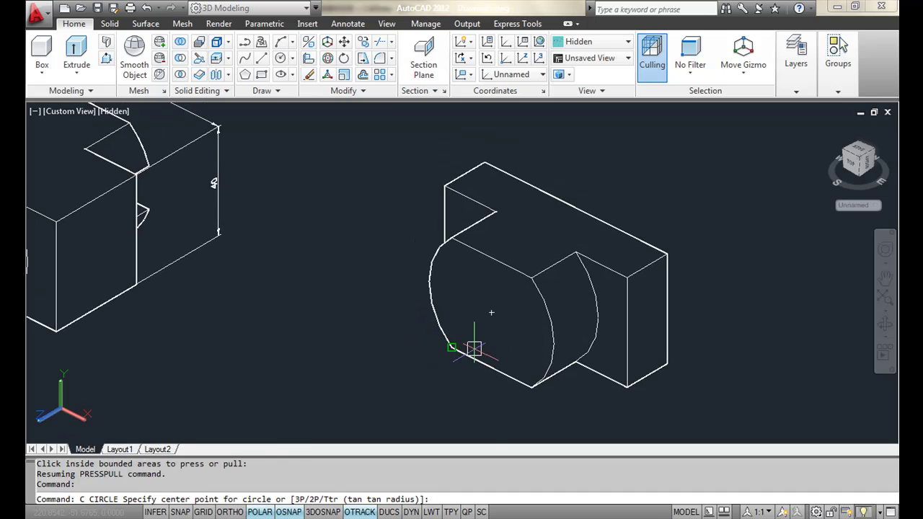
pyautogui.click(490, 312)
pyautogui.press('Escape')
pyautogui.press('Return')
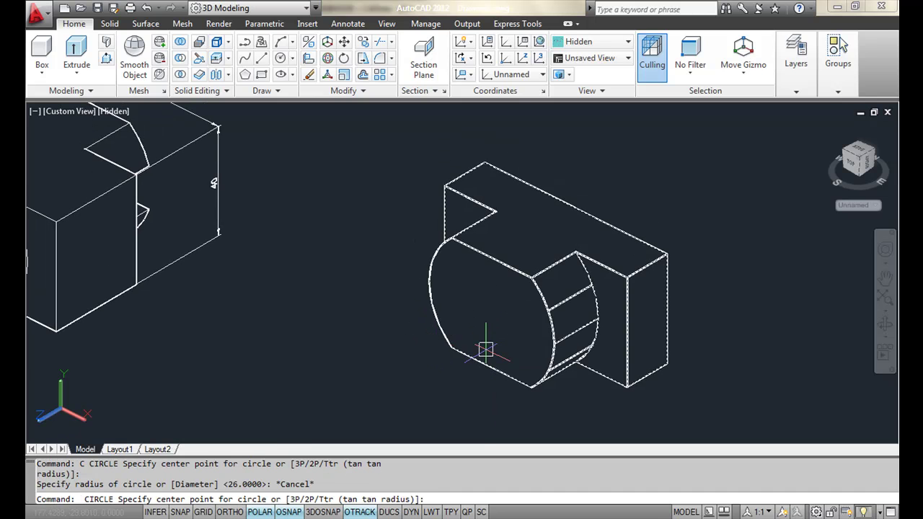
pyautogui.click(490, 312)
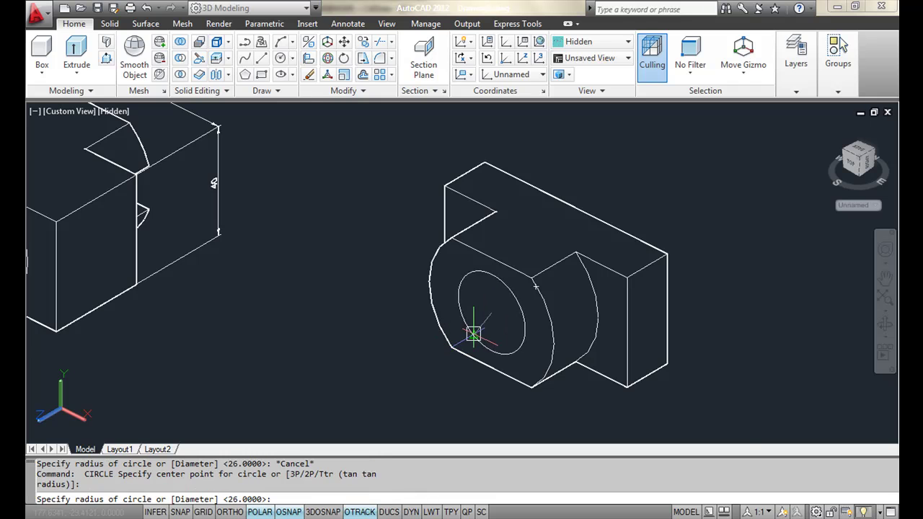
pyautogui.write('d')
pyautogui.press('Return')
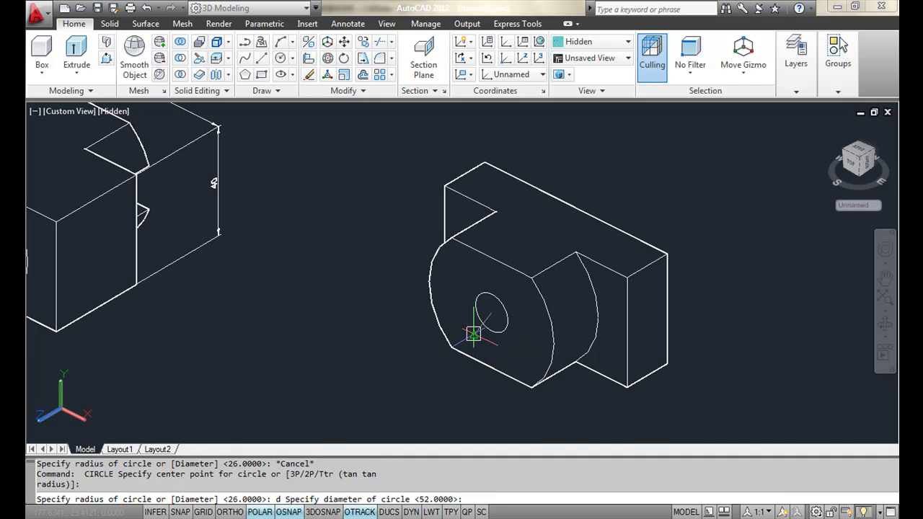
pyautogui.moveTo(286, 300)
pyautogui.mouseDown(button='middle')
pyautogui.moveTo(430, 300)
pyautogui.moveTo(323, 295)
pyautogui.mouseUp(button='middle')
pyautogui.write('26')
pyautogui.press('Return')
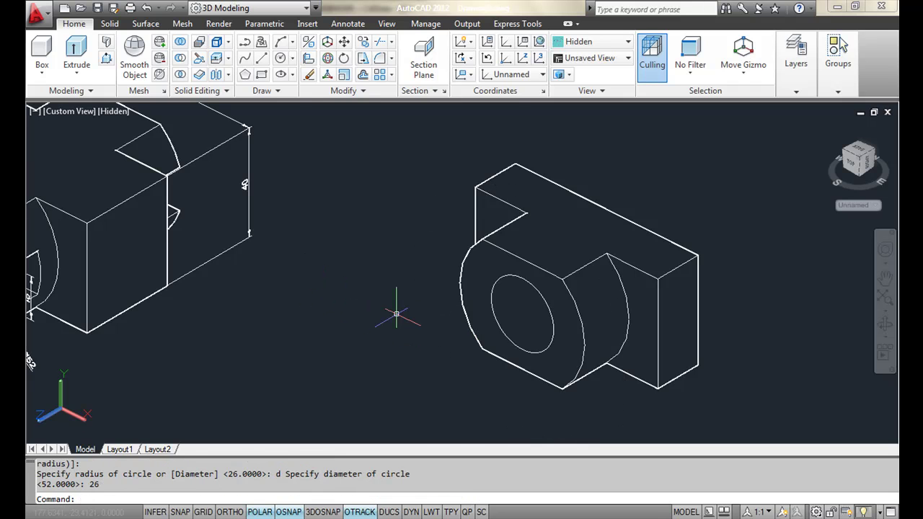
# Step: Draw a line across the boss face from its left edge through the circle centre
pyautogui.write('l')
pyautogui.press('Return')
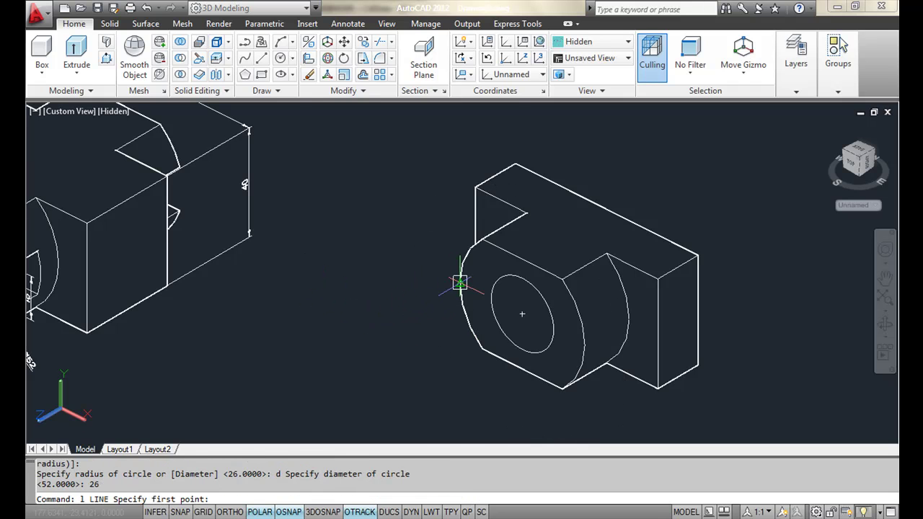
pyautogui.click(460, 282)
pyautogui.click(584, 343)
pyautogui.press('Return')
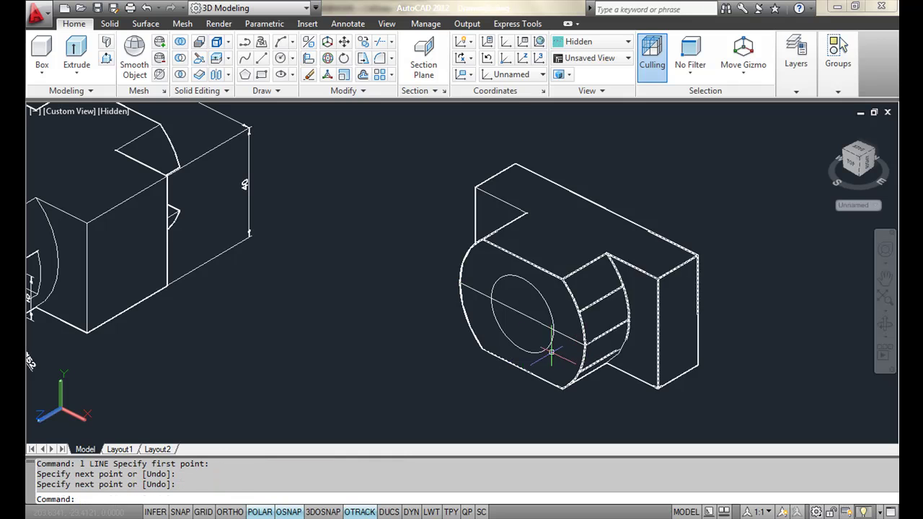
pyautogui.write('o')
pyautogui.press('Return')
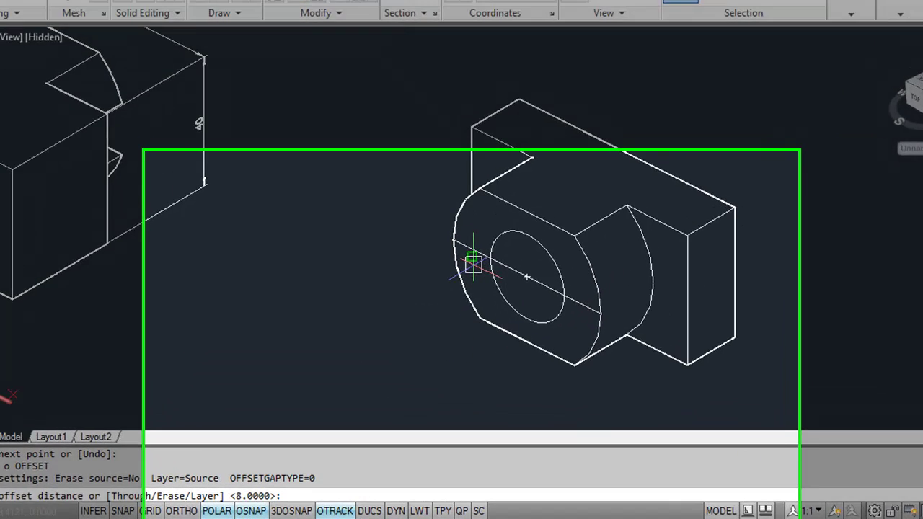
# Step: Offset the centre line 8 units to both sides, using selection cycling to pick the line
pyautogui.press('Return')
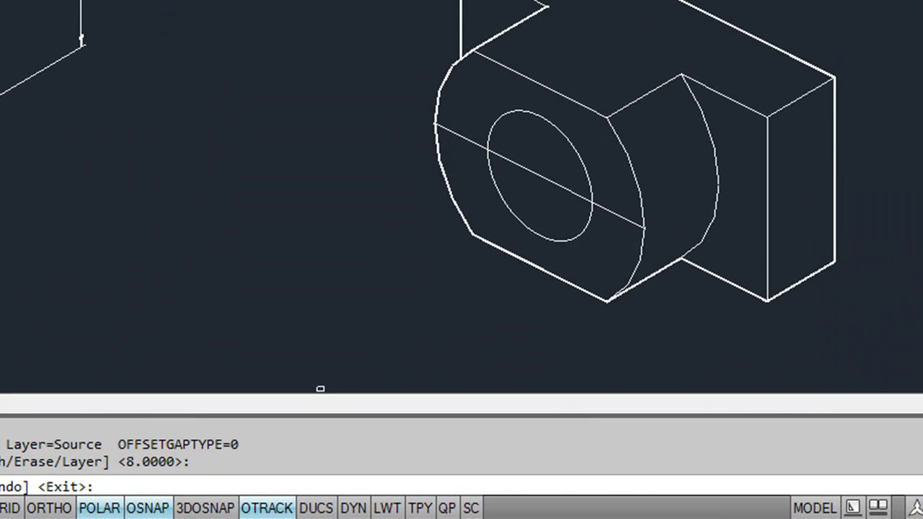
pyautogui.click(470, 508)
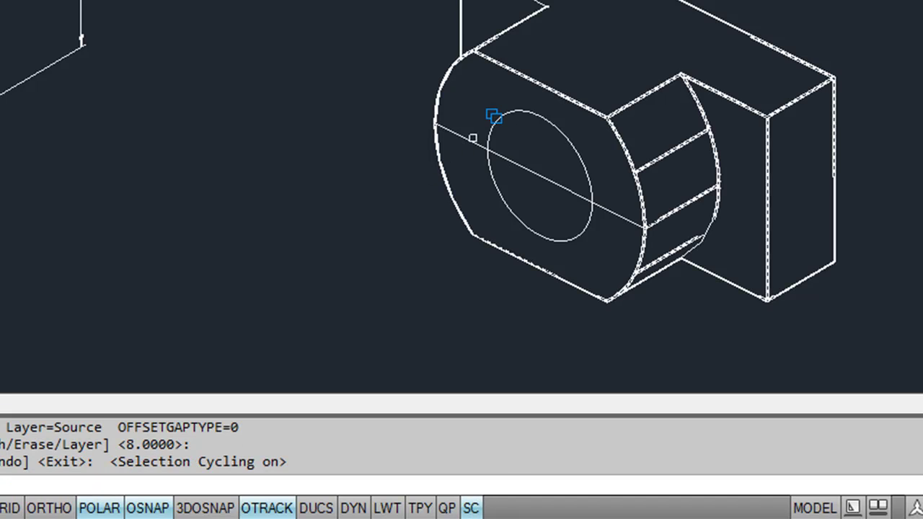
pyautogui.click(472, 138)
pyautogui.click(540, 323)
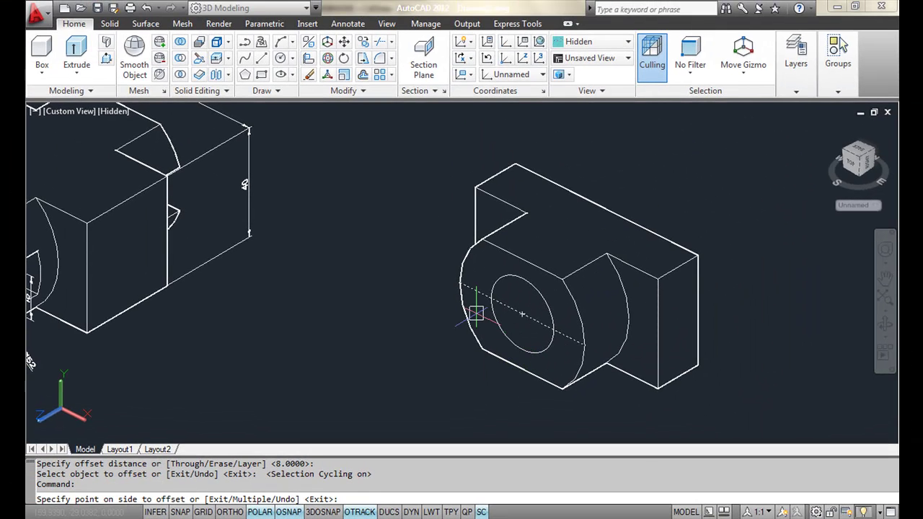
pyautogui.click(462, 245)
pyautogui.click(476, 289)
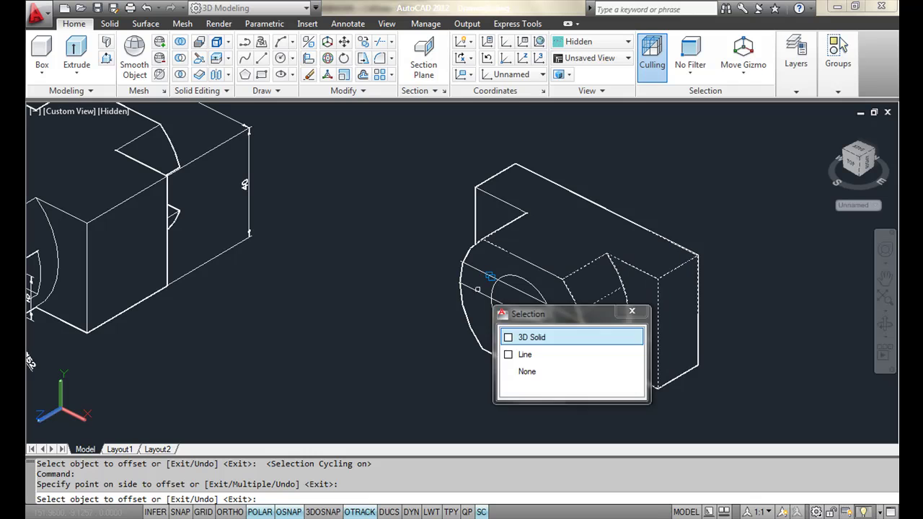
pyautogui.click(519, 353)
pyautogui.click(480, 383)
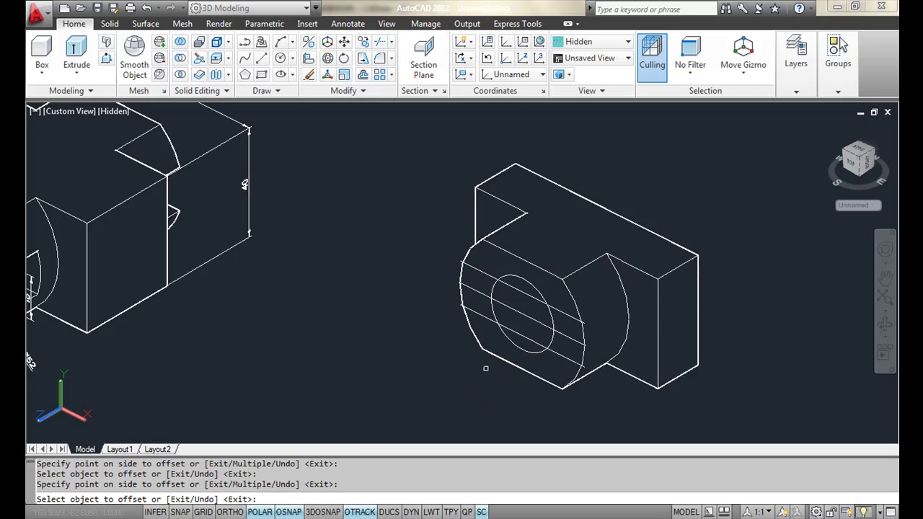
pyautogui.press('Escape')
# Step: Delete the original middle line and turn selection cycling off
pyautogui.click(483, 294)
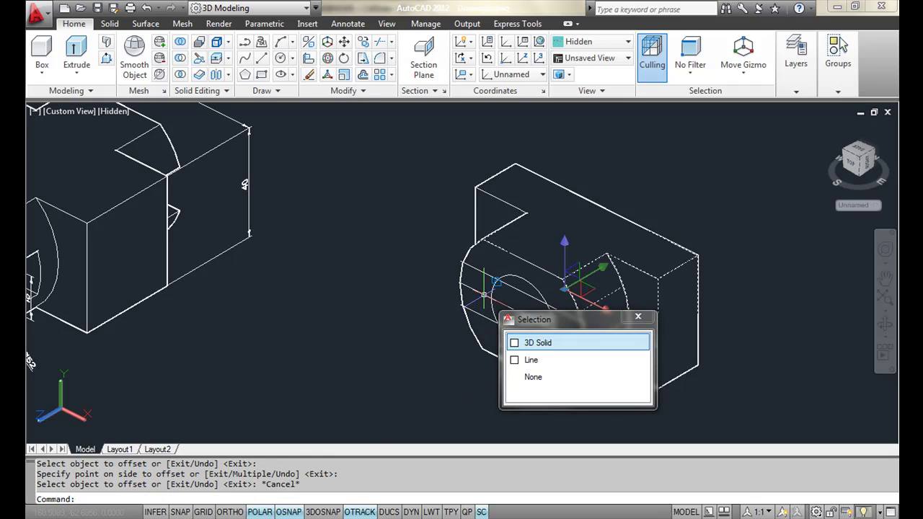
pyautogui.click(531, 361)
pyautogui.press('Delete')
pyautogui.click(482, 511)
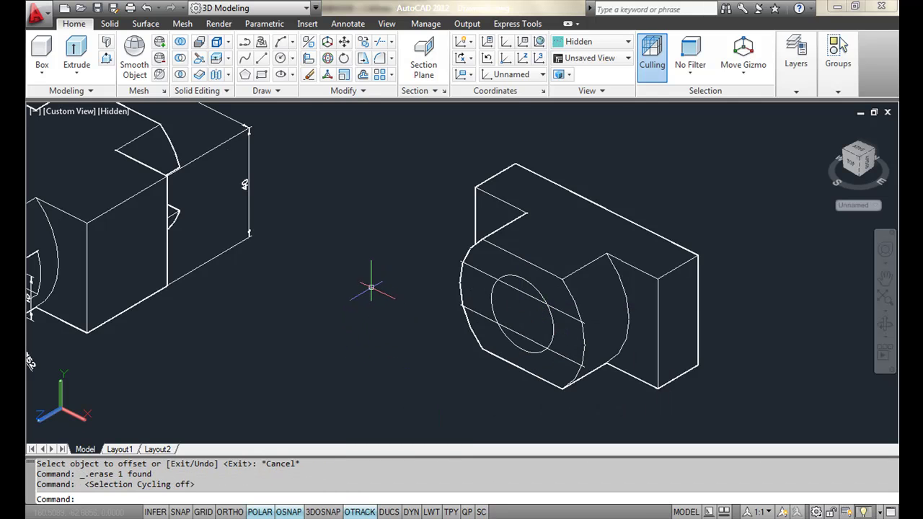
# Step: Reset the UCS to World
pyautogui.click(106, 41)
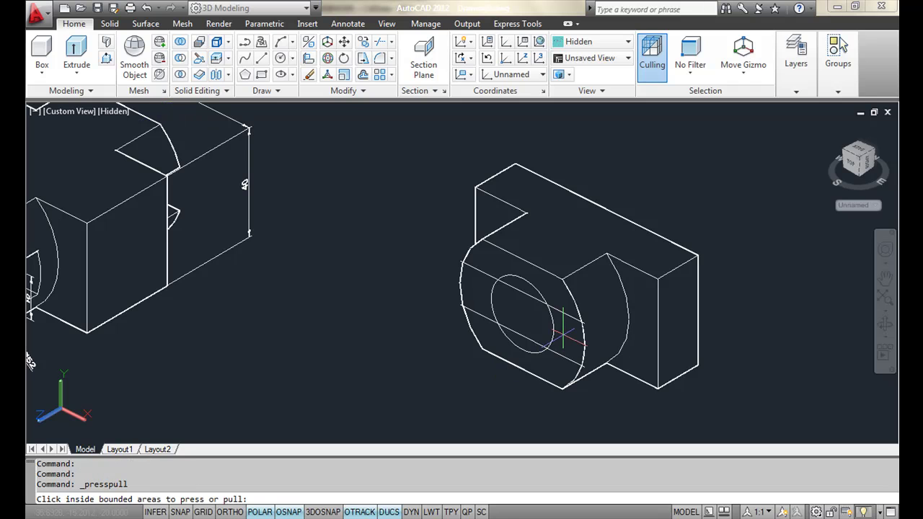
pyautogui.press('Escape')
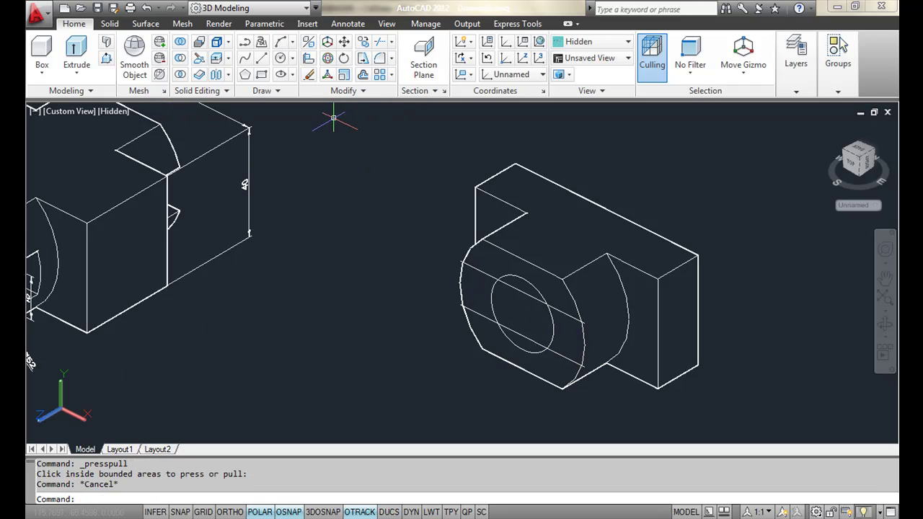
pyautogui.click(388, 24)
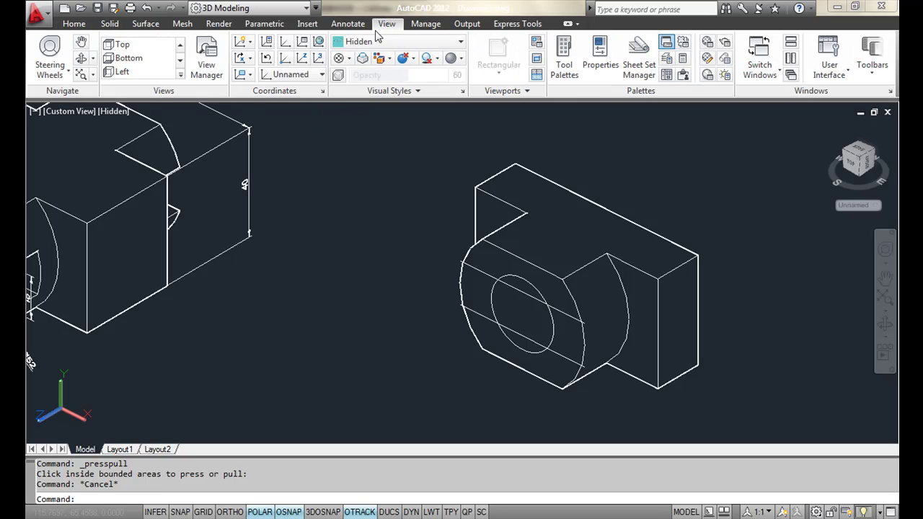
pyautogui.click(319, 42)
pyautogui.click(74, 24)
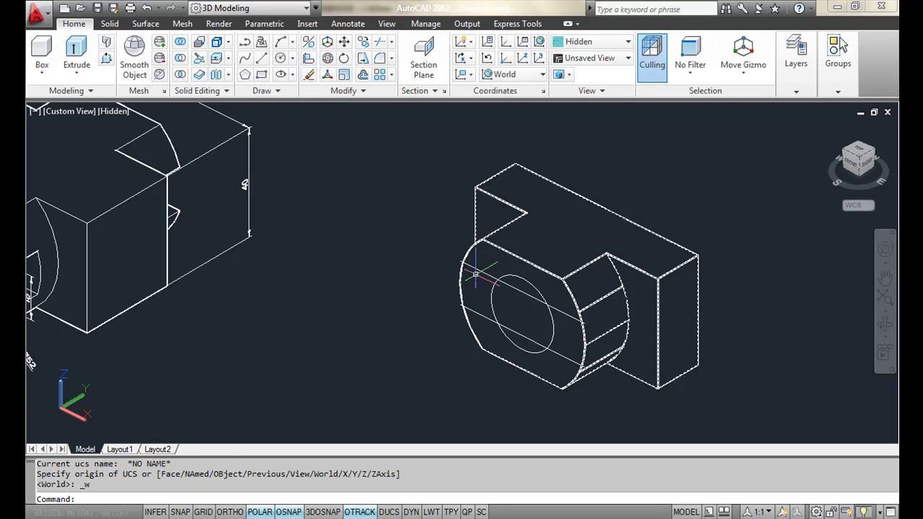
# Step: Press the areas between the offset lines 12 units into the boss and delete both guide lines
pyautogui.click(106, 57)
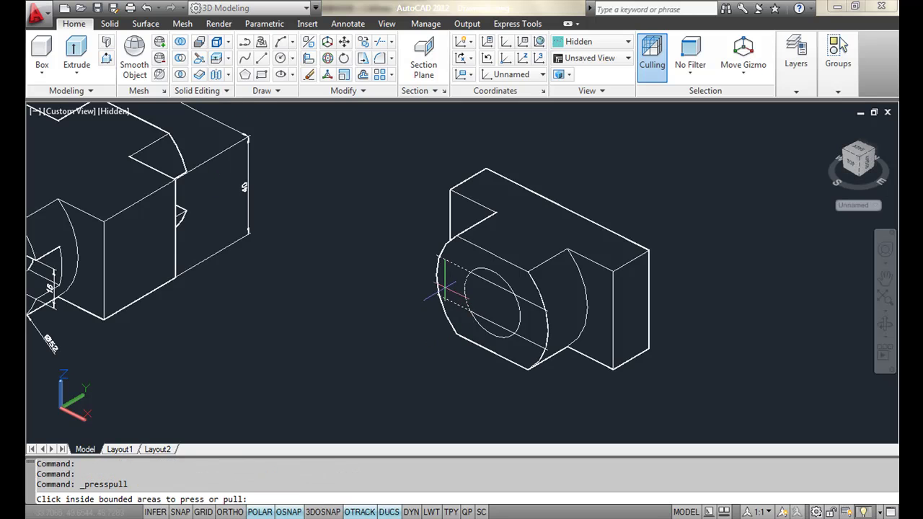
pyautogui.click(463, 289)
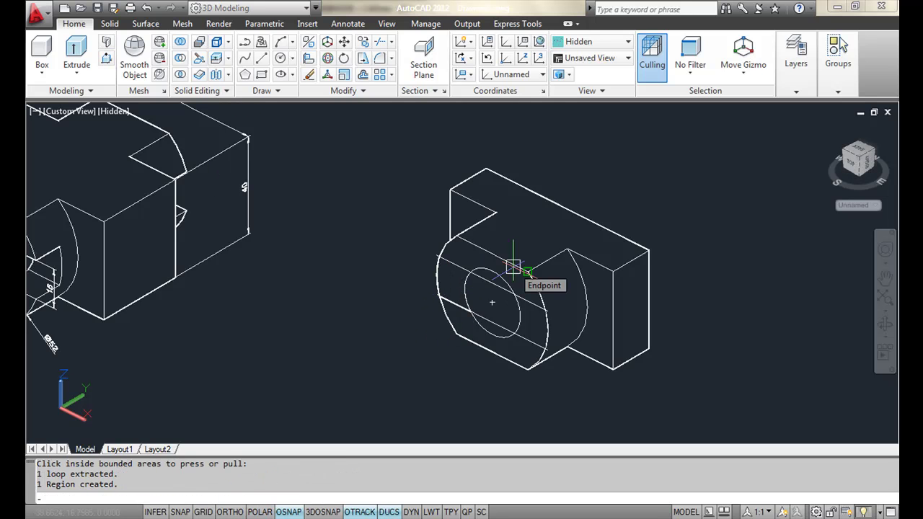
pyautogui.write('-12')
pyautogui.press('Return')
pyautogui.press('Return')
pyautogui.press('Return')
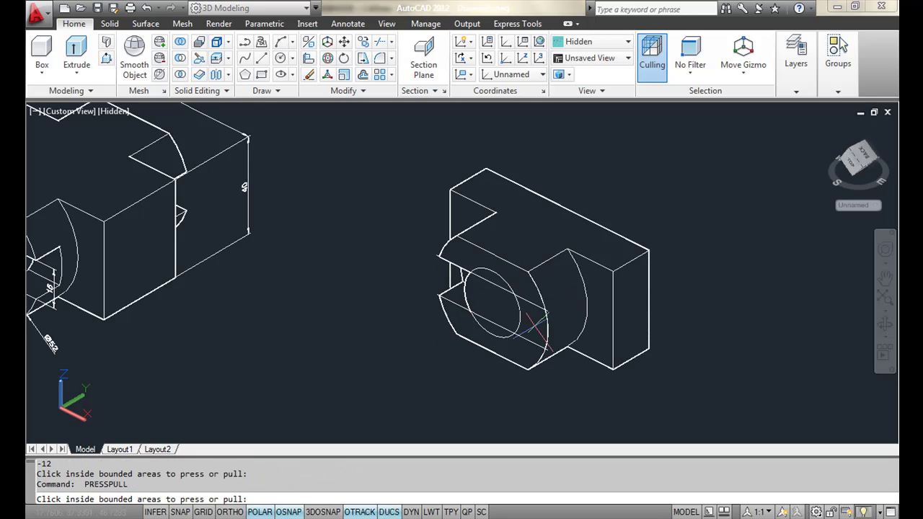
pyautogui.click(552, 326)
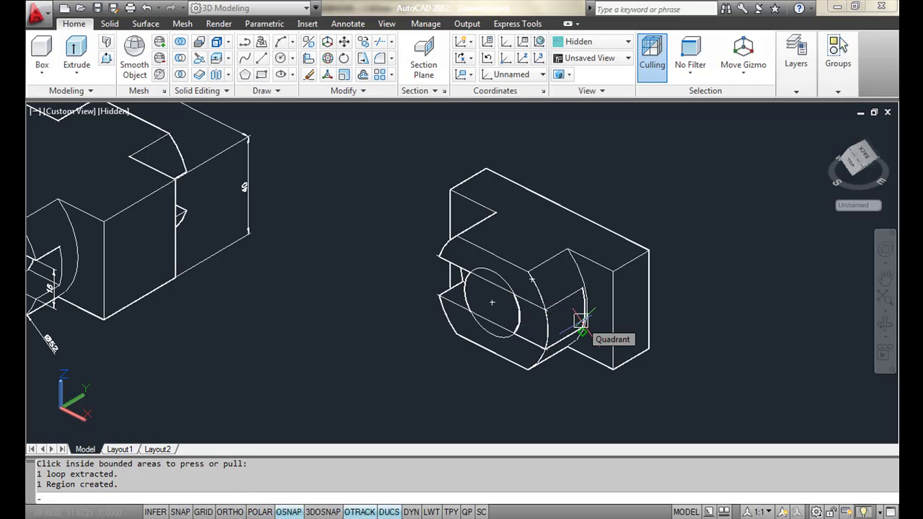
pyautogui.write('12')
pyautogui.press('Return')
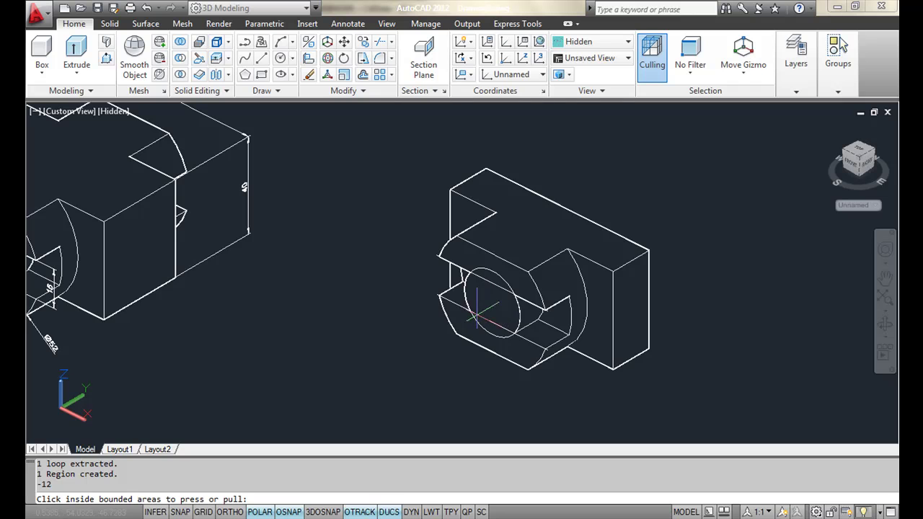
pyautogui.press('Escape')
pyautogui.click(435, 296)
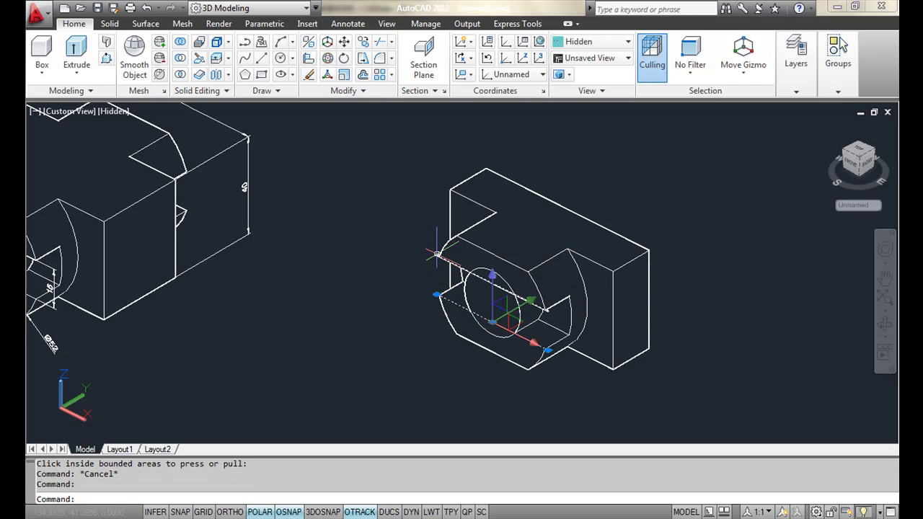
pyautogui.click(436, 254)
pyautogui.press('Delete')
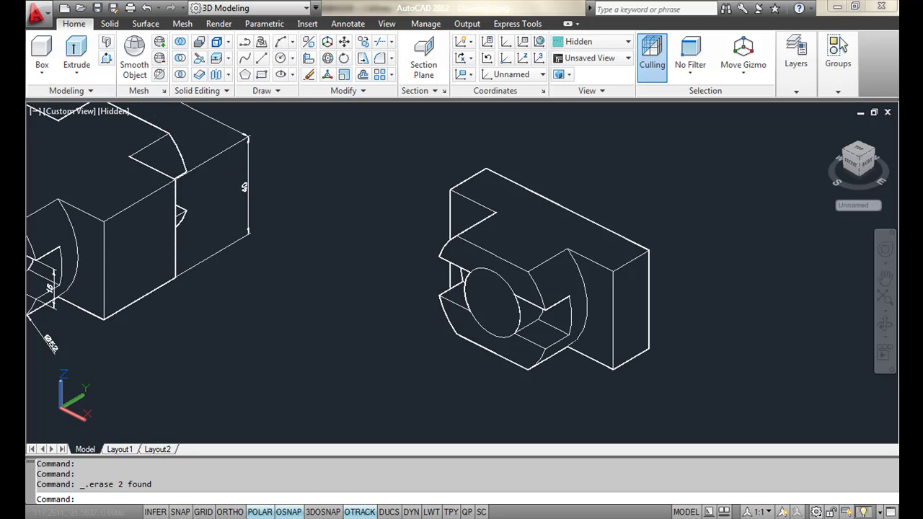
# Step: Press the 26-diameter circle through the boss as a hole and delete the leftover circle
pyautogui.click(492, 302)
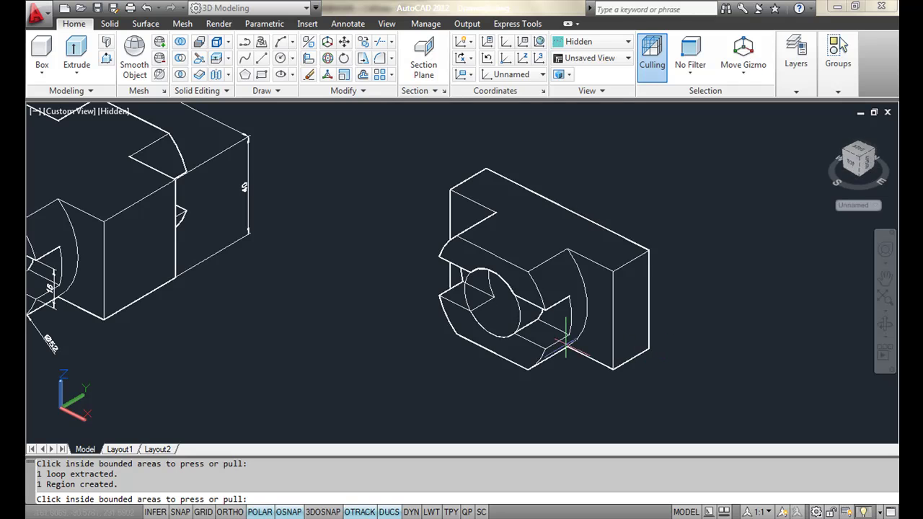
pyautogui.click(516, 312)
pyautogui.press('Escape')
pyautogui.click(518, 315)
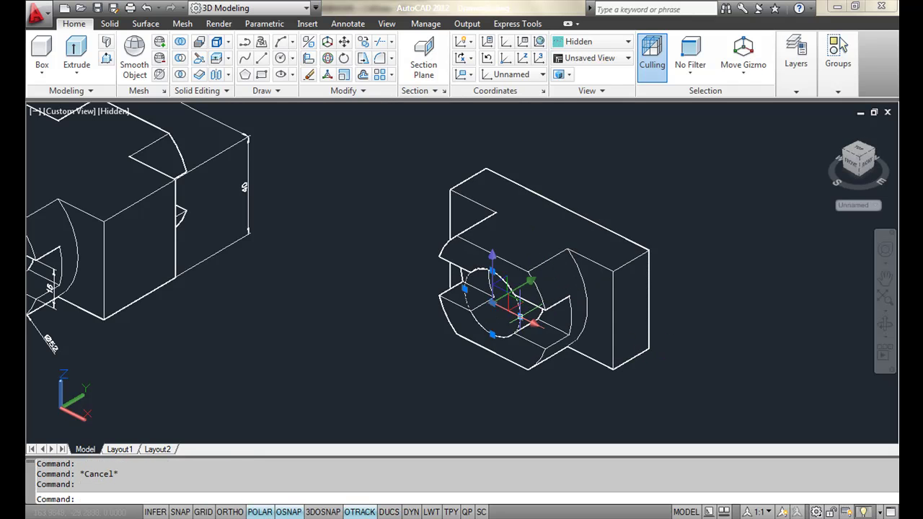
pyautogui.press('Delete')
pyautogui.scroll(3, 552, 344)
pyautogui.scroll(2, 610, 364)
pyautogui.moveTo(517, 389)
pyautogui.keyDown('shift'); pyautogui.mouseDown(button='middle')
pyautogui.moveTo(405, 353)
pyautogui.moveTo(367, 353)
pyautogui.moveTo(466, 392)
pyautogui.moveTo(556, 368)
pyautogui.moveTo(504, 397)
pyautogui.moveTo(582, 404)
pyautogui.moveTo(552, 350)
pyautogui.mouseUp(button='middle'); pyautogui.keyUp('shift')
# Step: Mirror the slotted part across a two-point mirror line, keeping the original
pyautogui.press('Return')
pyautogui.click(581, 397)
pyautogui.click(535, 364)
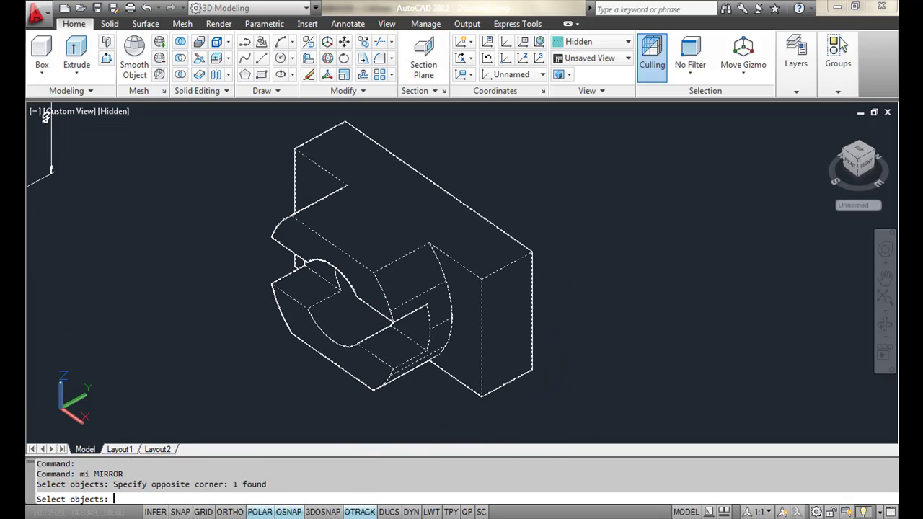
pyautogui.press('Return')
pyautogui.click(532, 371)
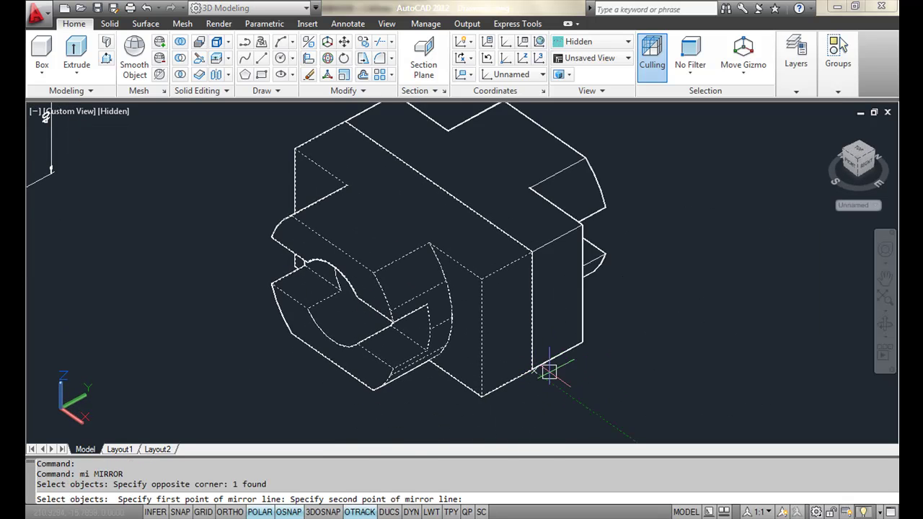
pyautogui.click(590, 408)
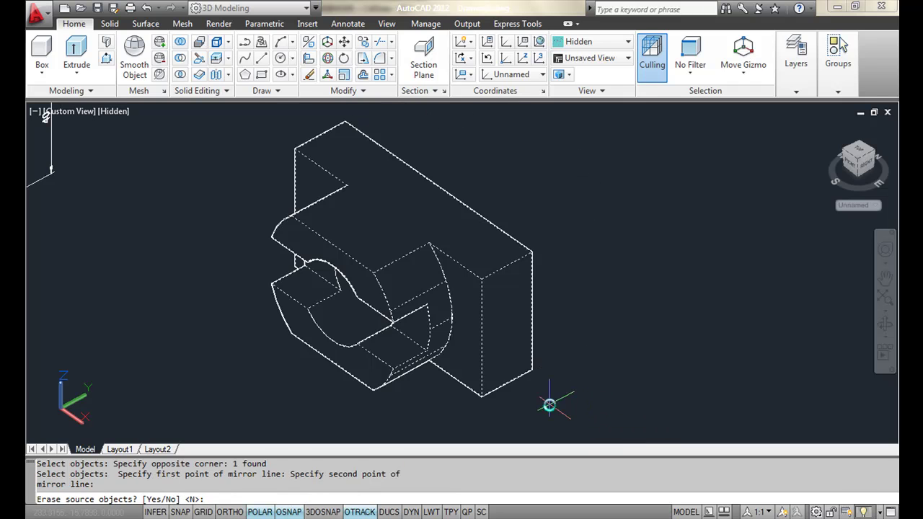
pyautogui.press('Return')
# Step: Union both halves into a single cross-shaped solid
pyautogui.press('Return')
pyautogui.click(556, 391)
pyautogui.click(526, 352)
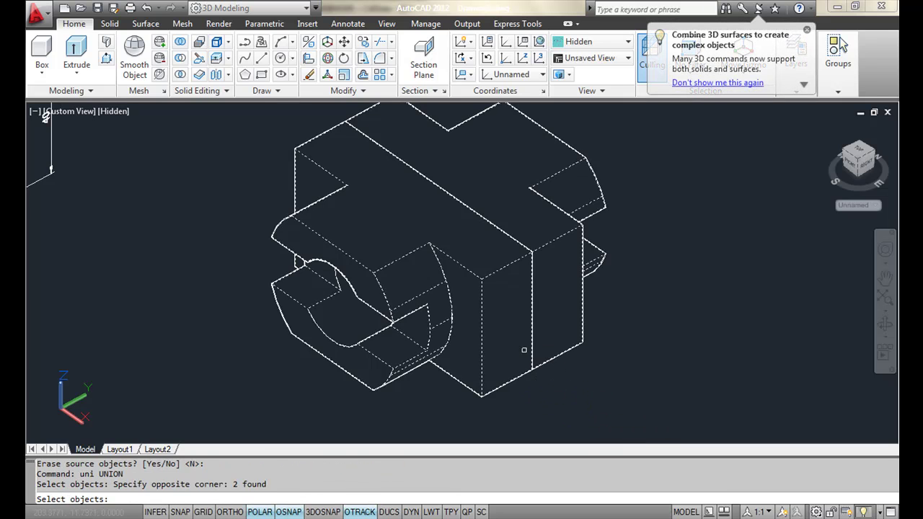
pyautogui.press('Return')
pyautogui.keyDown('shift'); pyautogui.moveTo(602, 397); pyautogui.dragTo(583, 380, button='middle'); pyautogui.keyUp('shift')
pyautogui.scroll(-2, 584, 380)
pyautogui.moveTo(432, 372)
pyautogui.mouseDown(button='middle')
pyautogui.moveTo(507, 389)
pyautogui.moveTo(581, 377)
pyautogui.moveTo(492, 323)
pyautogui.mouseUp(button='middle')
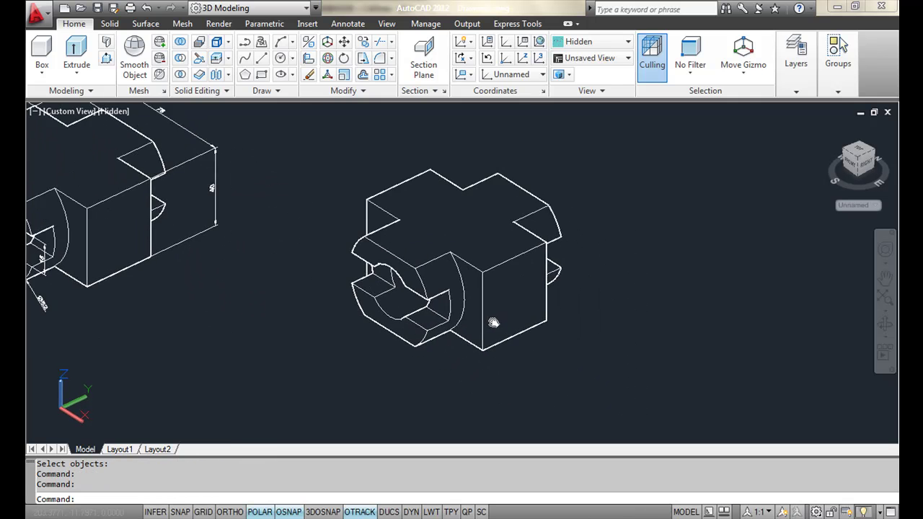
# Step: Switch the viewport to the Conceptual visual style
pyautogui.scroll(2, 463, 329)
pyautogui.moveTo(307, 405); pyautogui.dragTo(425, 420, button='middle')
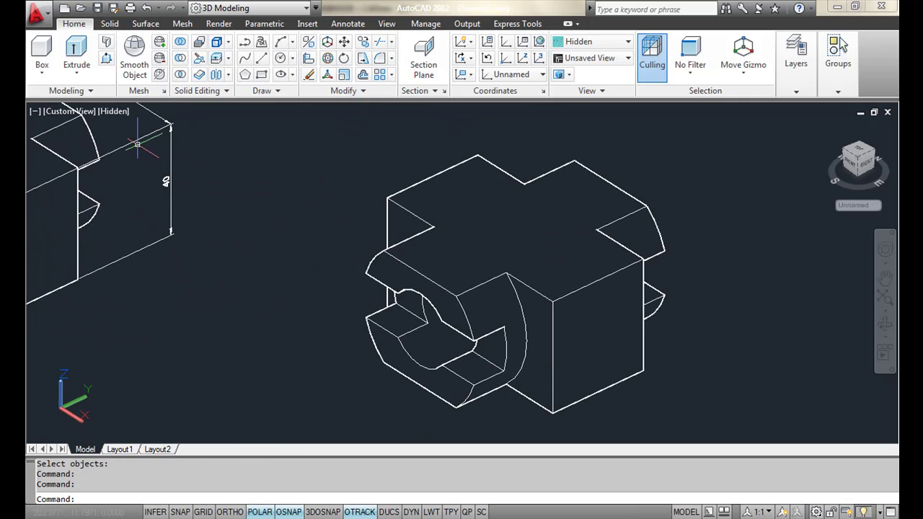
pyautogui.click(109, 112)
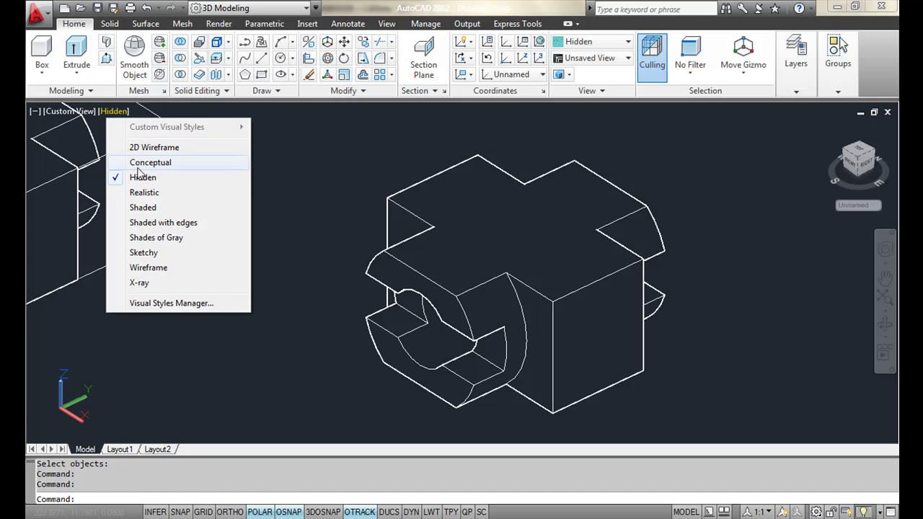
pyautogui.click(141, 163)
pyautogui.moveTo(454, 360)
pyautogui.keyDown('shift'); pyautogui.mouseDown(button='middle')
pyautogui.moveTo(465, 341)
pyautogui.moveTo(455, 342)
pyautogui.mouseUp(button='middle'); pyautogui.keyUp('shift')
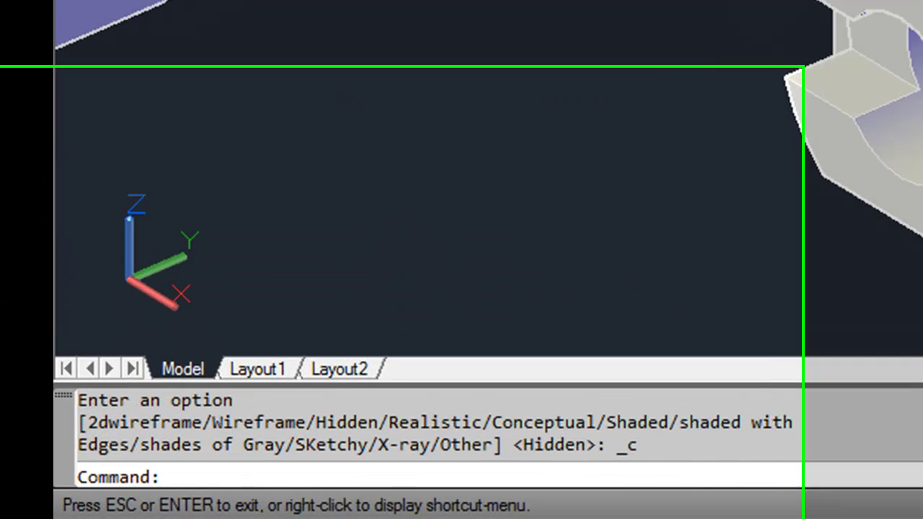
# Step: Open the Materials Browser with the RMAT command
pyautogui.scroll(2, 860, 78)
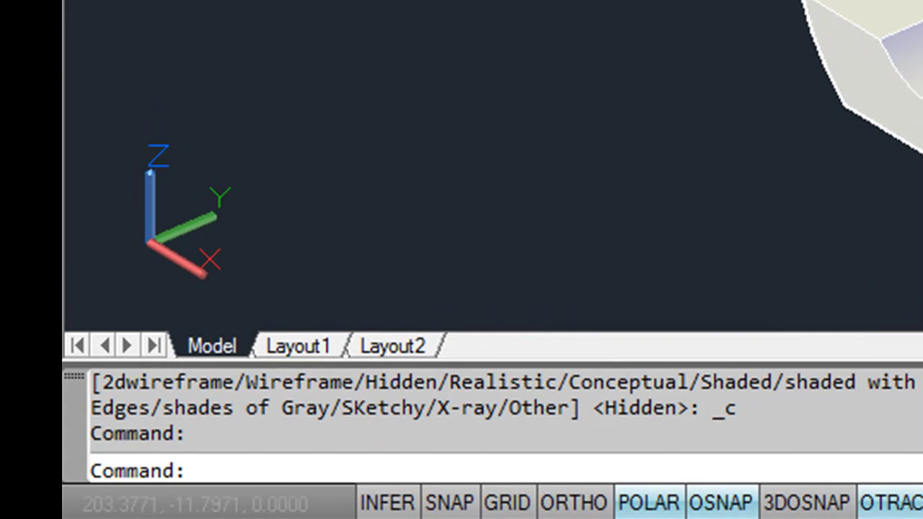
pyautogui.write('rmat')
pyautogui.press('Return')
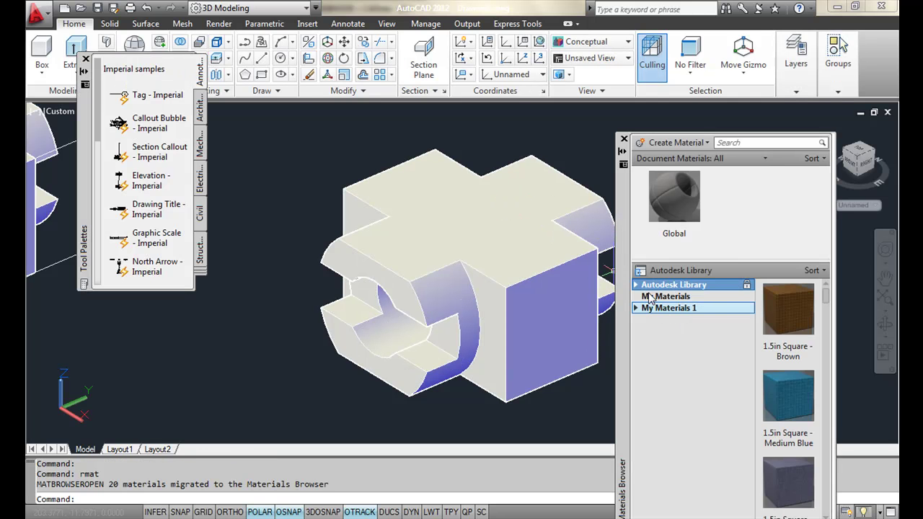
# Step: Expand Autodesk Library > Metal and browse the Steel materials
pyautogui.click(635, 286)
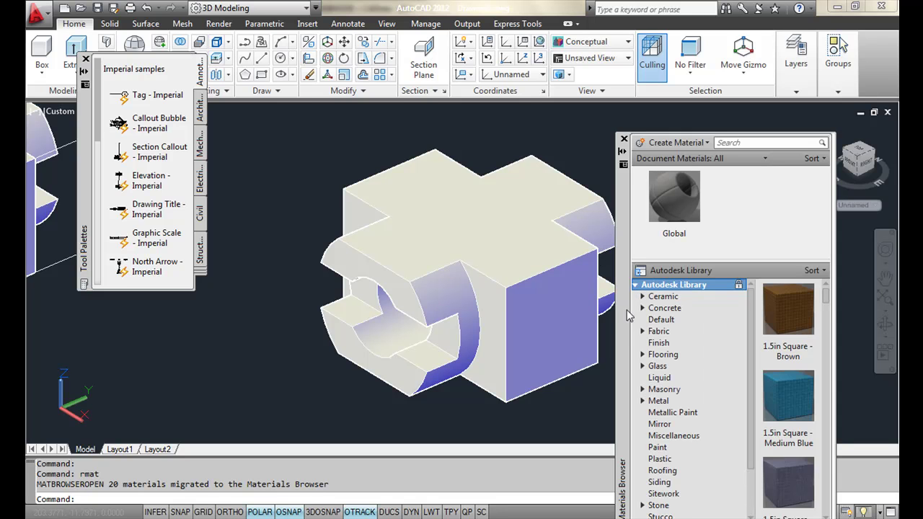
pyautogui.scroll(-1, 678, 353)
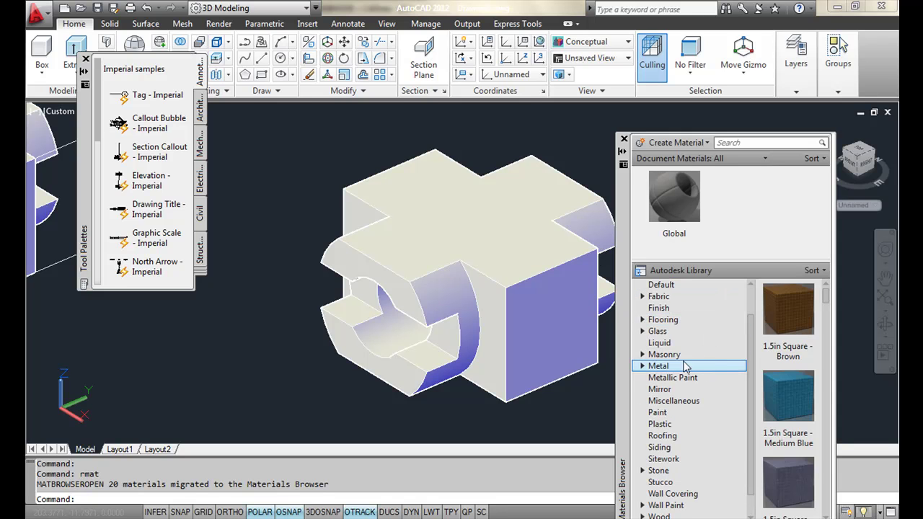
pyautogui.click(642, 366)
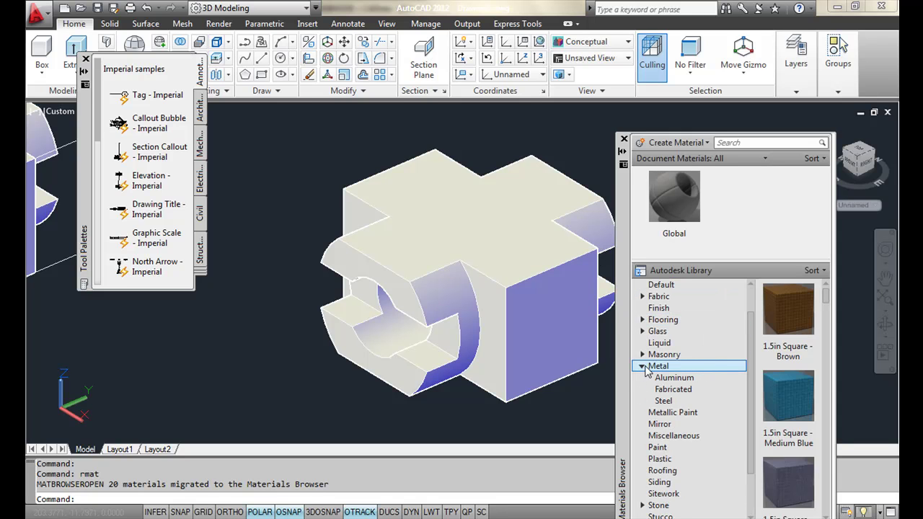
pyautogui.click(664, 402)
pyautogui.scroll(-3, 807, 418)
pyautogui.scroll(-2, 808, 417)
pyautogui.scroll(-2, 807, 418)
pyautogui.scroll(-1, 807, 418)
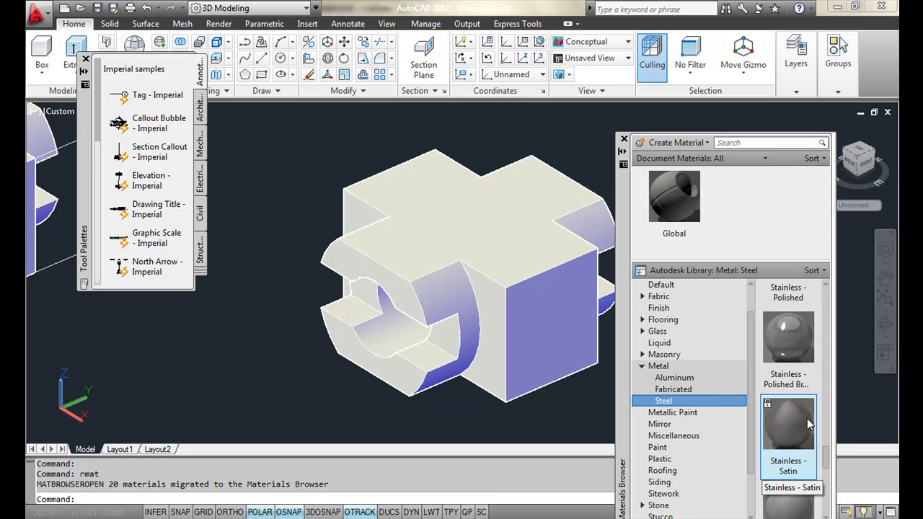
pyautogui.scroll(-3, 806, 418)
pyautogui.scroll(-3, 807, 424)
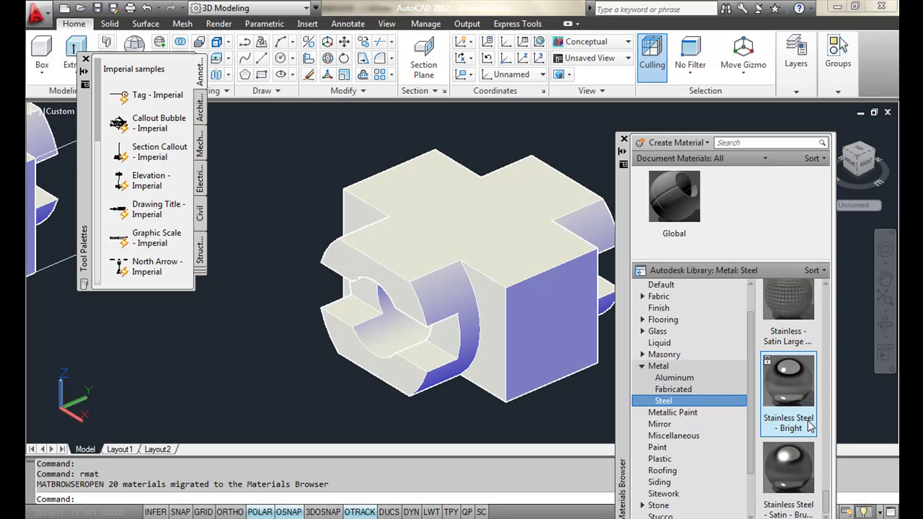
pyautogui.scroll(-2, 795, 459)
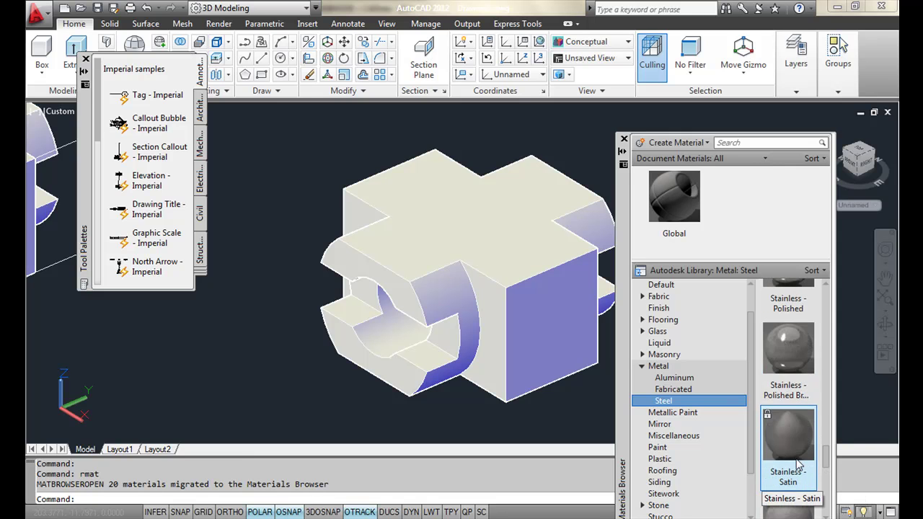
pyautogui.scroll(-2, 795, 459)
pyautogui.scroll(2, 795, 458)
pyautogui.scroll(2, 796, 458)
pyautogui.scroll(3, 795, 458)
# Step: Browse Fabricated and Aluminum metals and add Anodized - Bronze to the drawing's materials
pyautogui.click(673, 390)
pyautogui.scroll(-3, 800, 400)
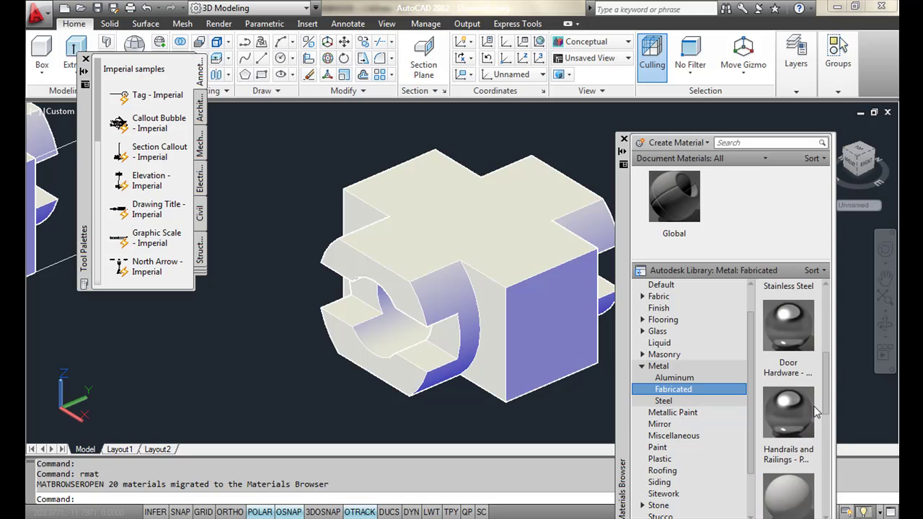
pyautogui.scroll(-2, 813, 414)
pyautogui.press('Up')
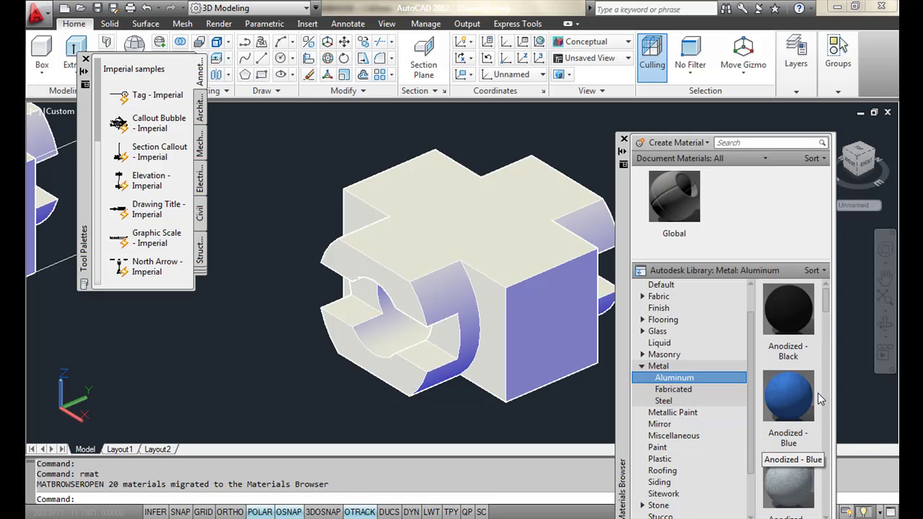
pyautogui.scroll(-2, 810, 407)
pyautogui.scroll(3, 808, 404)
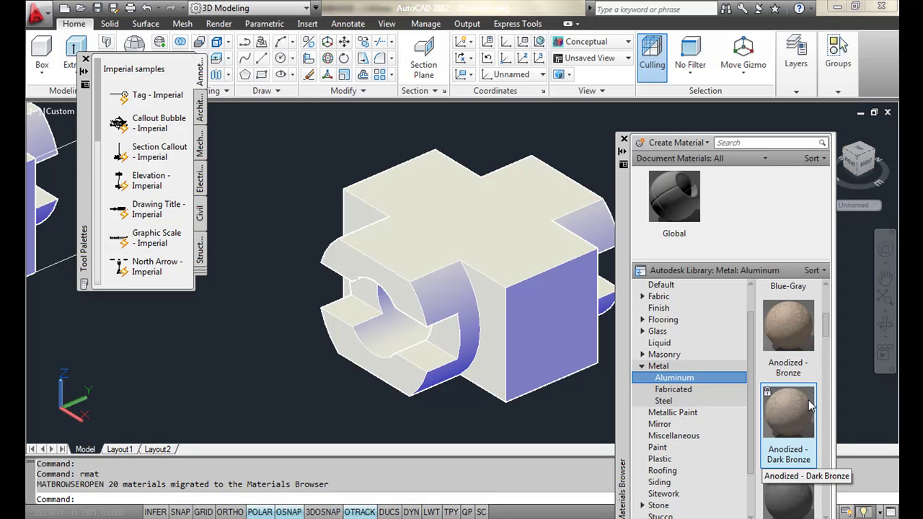
pyautogui.doubleClick(791, 327)
# Step: Apply the Anodized - Bronze material to the cross-shaped solid and switch to the Realistic visual style
pyautogui.moveTo(681, 193); pyautogui.dragTo(504, 263)
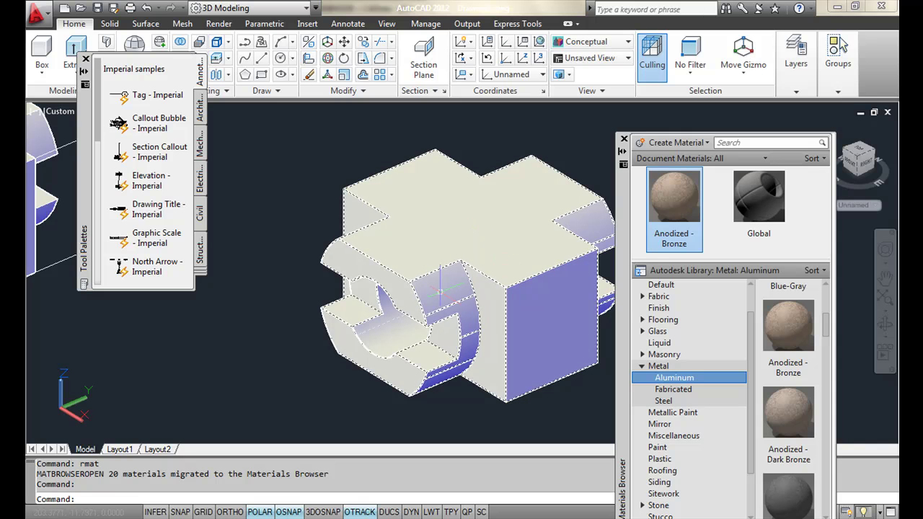
pyautogui.click(85, 59)
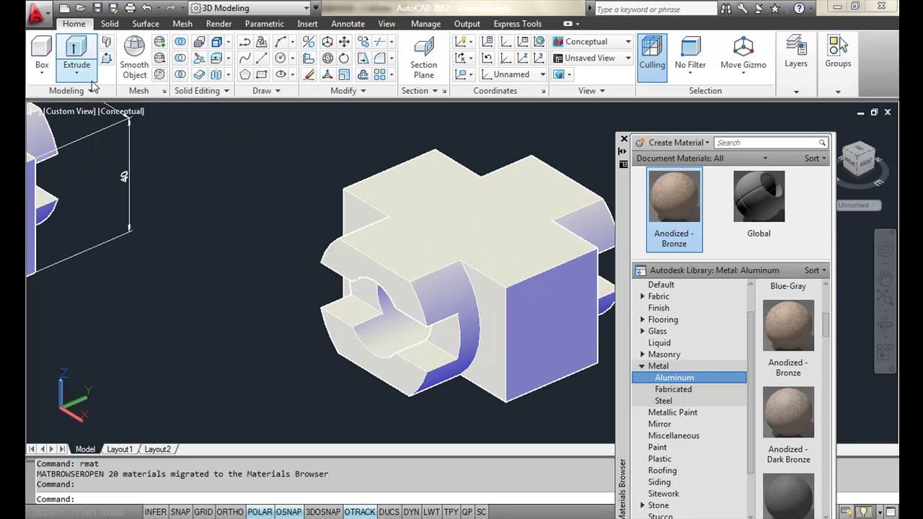
pyautogui.click(129, 113)
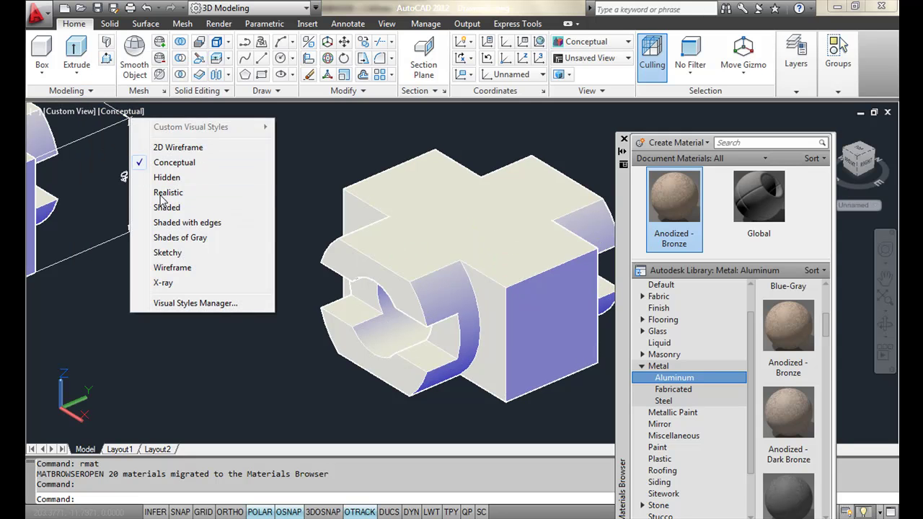
pyautogui.press('Escape')
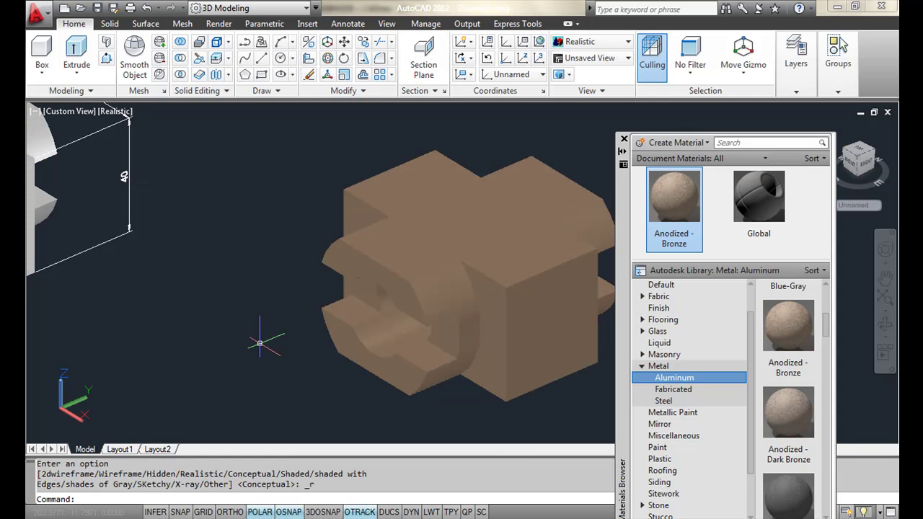
# Step: Orbit the model to a new angle and select the cross-shaped solid
pyautogui.keyDown('shift'); pyautogui.moveTo(214, 351); pyautogui.dragTo(174, 347, button='middle'); pyautogui.keyUp('shift')
pyautogui.click(565, 359)
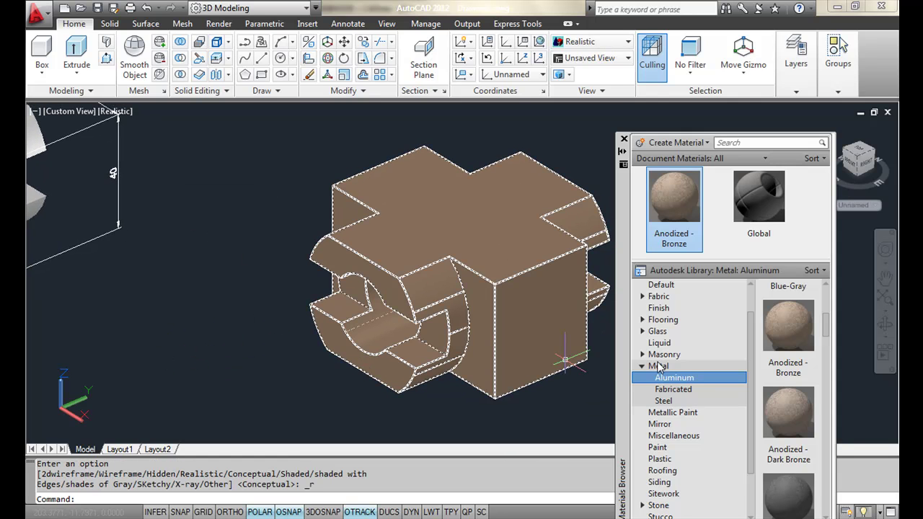
pyautogui.moveTo(827, 330); pyautogui.dragTo(827, 436)
# Step: Apply Brushed - Blue-Silver aluminum to the solid and orbit to an oblique view
pyautogui.click(788, 348)
pyautogui.moveTo(796, 350); pyautogui.dragTo(525, 318)
pyautogui.scroll(5, 435, 401)
pyautogui.scroll(-5, 434, 401)
pyautogui.moveTo(333, 391)
pyautogui.keyDown('shift'); pyautogui.mouseDown(button='middle')
pyautogui.moveTo(420, 366)
pyautogui.moveTo(342, 356)
pyautogui.moveTo(245, 389)
pyautogui.moveTo(410, 367)
pyautogui.moveTo(314, 390)
pyautogui.moveTo(270, 377)
pyautogui.moveTo(305, 350)
pyautogui.moveTo(350, 387)
pyautogui.moveTo(408, 371)
pyautogui.mouseUp(button='middle'); pyautogui.keyUp('shift')
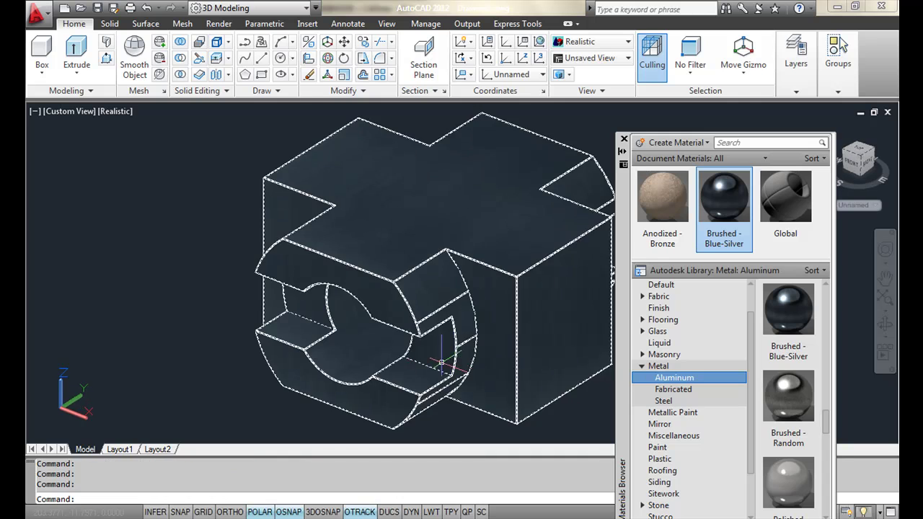
pyautogui.moveTo(526, 360)
pyautogui.keyDown('shift'); pyautogui.mouseDown(button='middle')
pyautogui.moveTo(482, 334)
pyautogui.moveTo(463, 346)
pyautogui.moveTo(451, 333)
pyautogui.moveTo(480, 389)
pyautogui.mouseUp(button='middle'); pyautogui.keyUp('shift')
pyautogui.scroll(2, 480, 389)
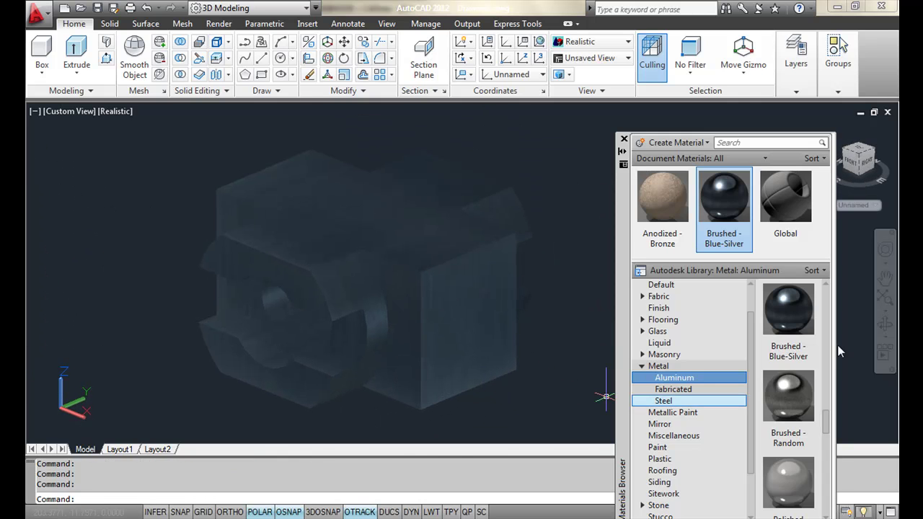
# Step: Apply Polished - Brushed Heavy aluminum to the solid and orbit to a near-front view
pyautogui.moveTo(828, 418); pyautogui.dragTo(831, 445)
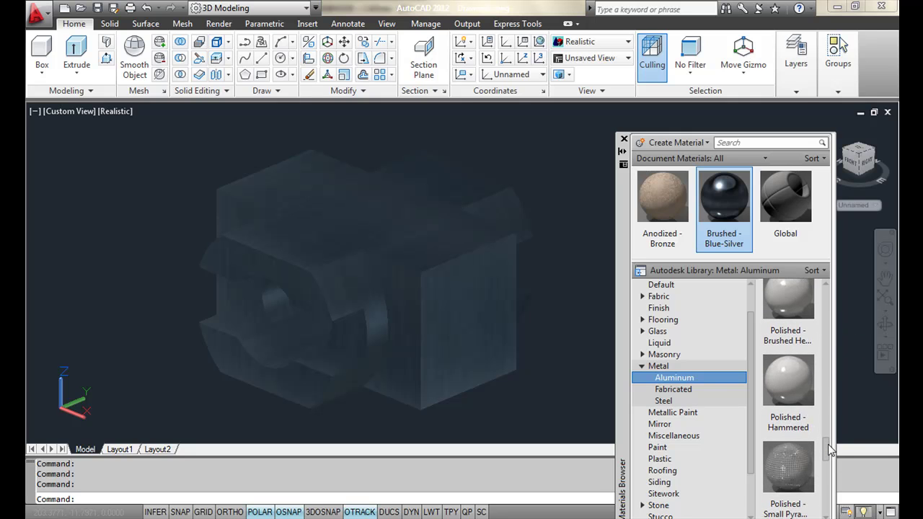
pyautogui.moveTo(782, 348)
pyautogui.mouseDown()
pyautogui.moveTo(542, 280)
pyautogui.moveTo(454, 323)
pyautogui.mouseUp()
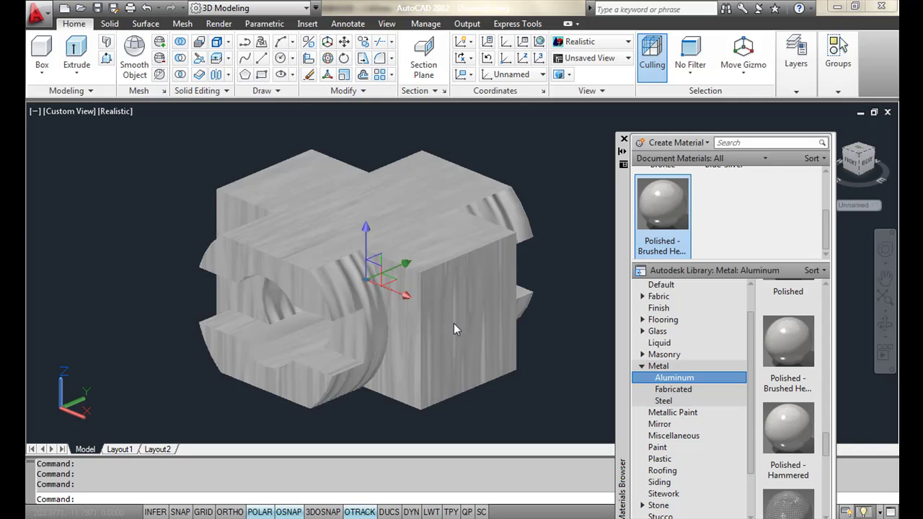
pyautogui.moveTo(519, 369)
pyautogui.keyDown('shift'); pyautogui.mouseDown(button='middle')
pyautogui.moveTo(473, 310)
pyautogui.moveTo(466, 346)
pyautogui.moveTo(495, 356)
pyautogui.mouseUp(button='middle'); pyautogui.keyUp('shift')
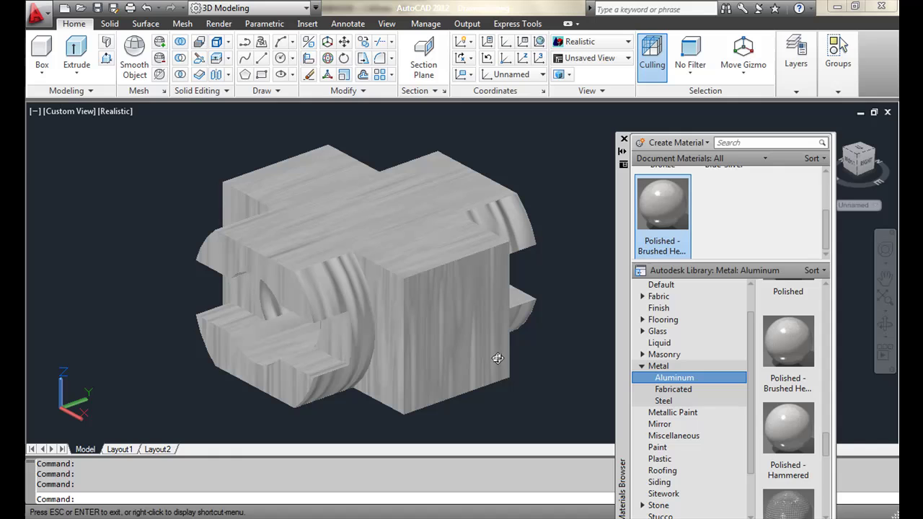
pyautogui.moveTo(826, 449); pyautogui.dragTo(824, 479)
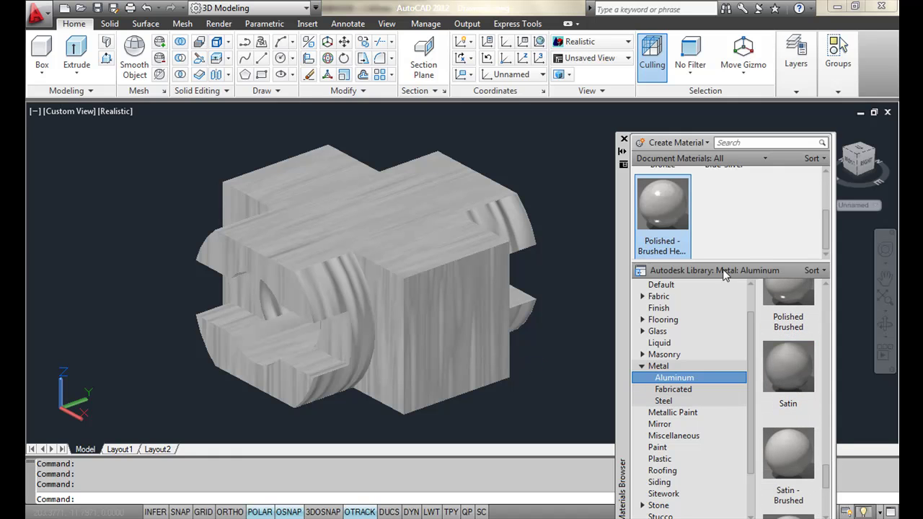
# Step: Add Satin aluminum to the drawing's materials and apply it to the solid
pyautogui.click(788, 367)
pyautogui.moveTo(728, 200); pyautogui.dragTo(421, 337)
pyautogui.press('Escape')
pyautogui.moveTo(826, 479); pyautogui.dragTo(828, 510)
# Step: Finish with Semi-Polished aluminum on the solid, adjusting the view to a near-front angle
pyautogui.click(782, 464)
pyautogui.moveTo(785, 209); pyautogui.dragTo(424, 361)
pyautogui.moveTo(423, 360)
pyautogui.keyDown('shift'); pyautogui.mouseDown(button='middle')
pyautogui.moveTo(423, 329)
pyautogui.moveTo(378, 370)
pyautogui.mouseUp(button='middle'); pyautogui.keyUp('shift')
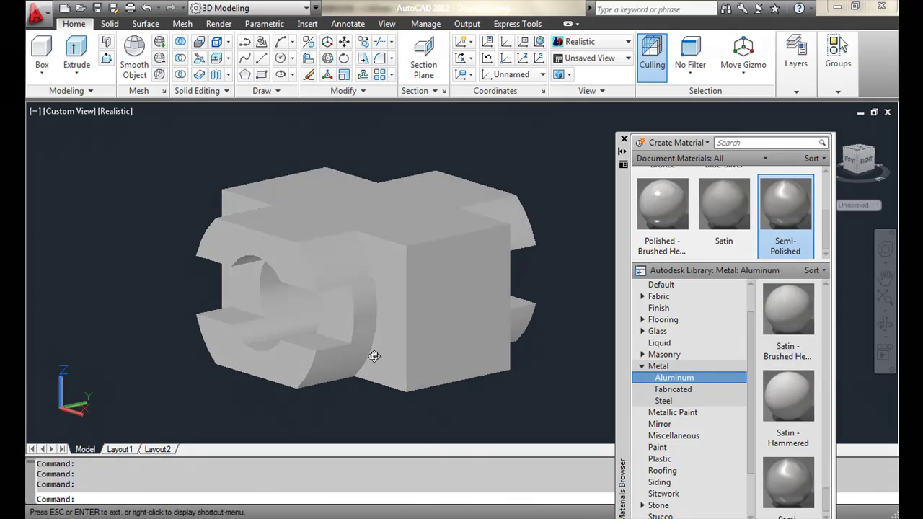
pyautogui.scroll(-3, 379, 370)
pyautogui.moveTo(302, 367); pyautogui.dragTo(319, 362, button='middle')
pyautogui.scroll(3, 397, 369)
pyautogui.scroll(2, 397, 369)
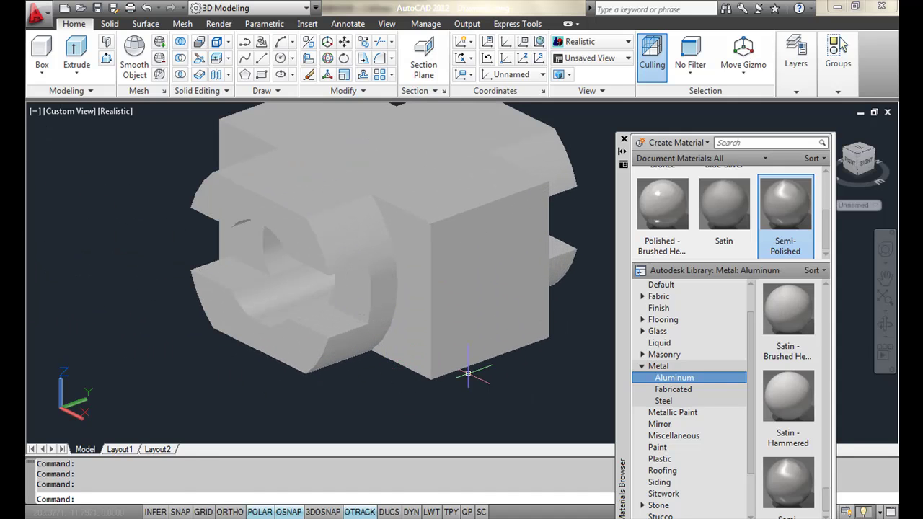
# Step: Try Metal Framing Systems and Stairs - Galvanized from Fabricated metals, ending with Steel Galvanized on the solid
pyautogui.click(713, 389)
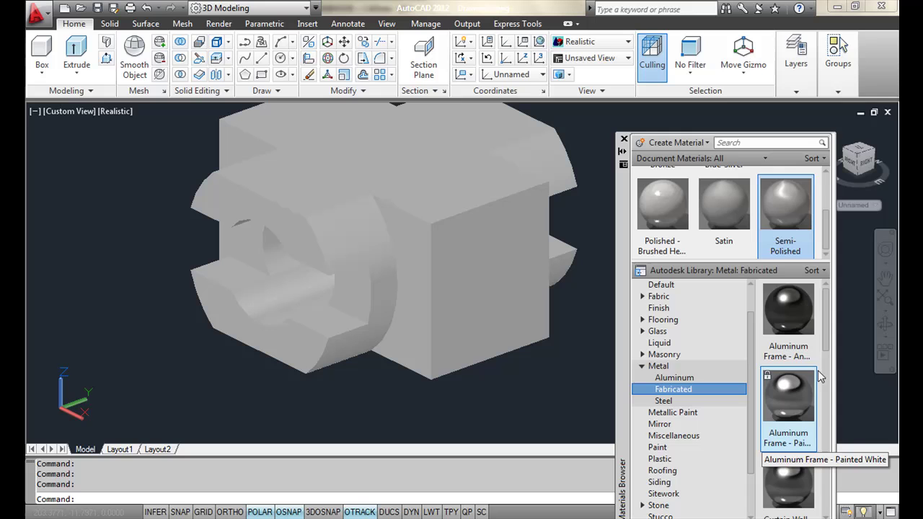
pyautogui.scroll(-3, 789, 395)
pyautogui.scroll(-2, 793, 382)
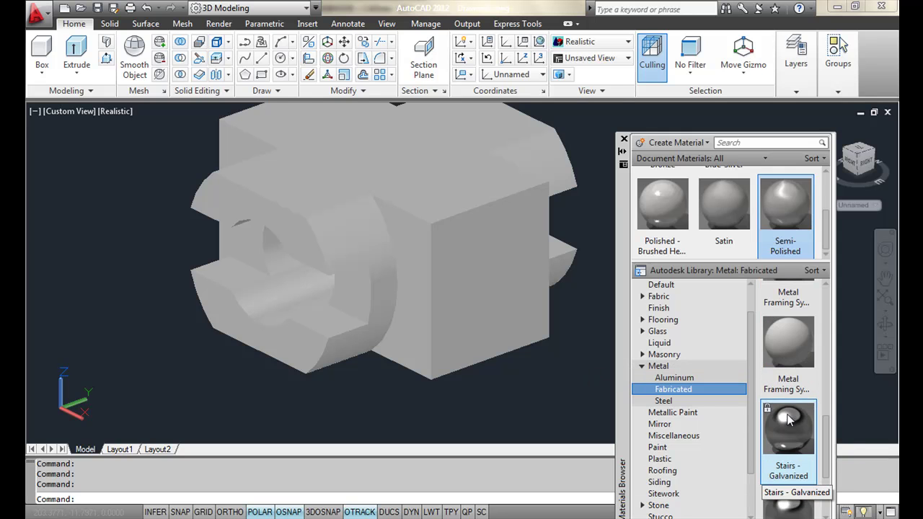
pyautogui.moveTo(799, 362); pyautogui.dragTo(432, 275)
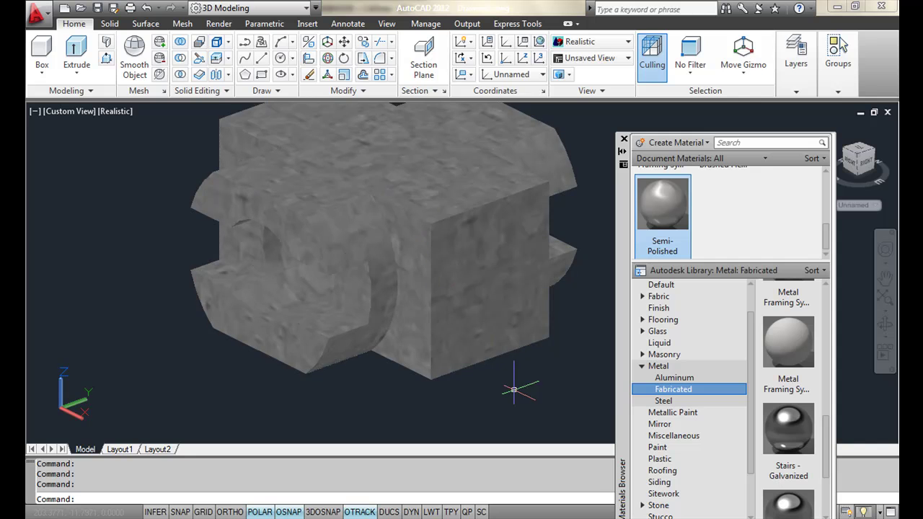
pyautogui.moveTo(788, 428); pyautogui.dragTo(470, 268)
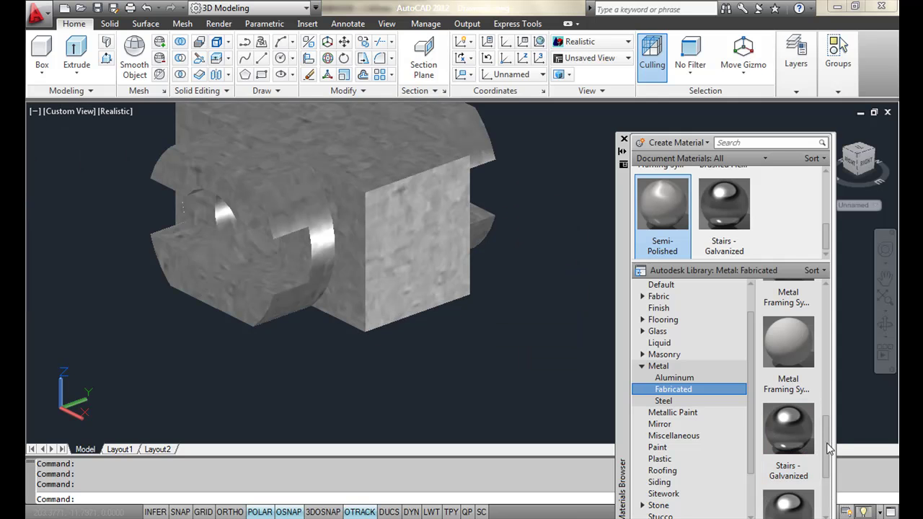
pyautogui.moveTo(828, 444); pyautogui.dragTo(832, 497)
pyautogui.moveTo(803, 468); pyautogui.dragTo(416, 231)
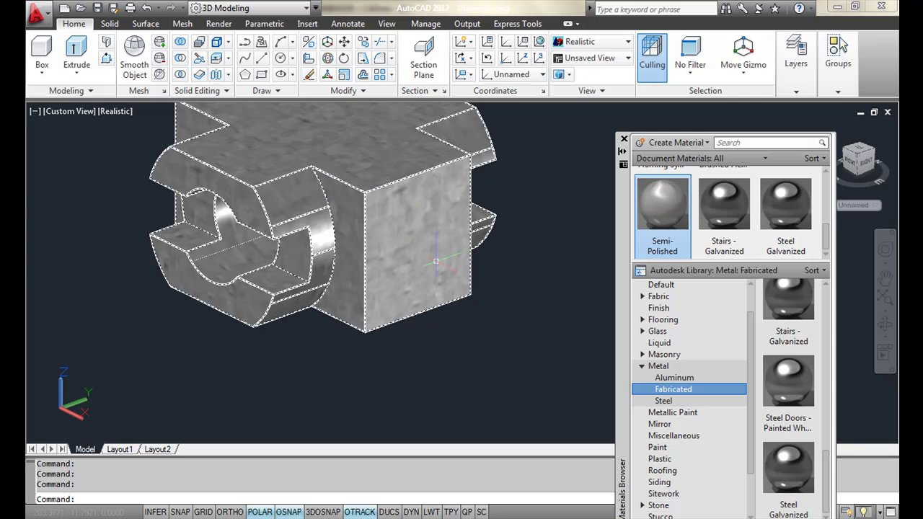
# Step: Pan to centre the galvanized solid and close the Materials Browser
pyautogui.scroll(-3, 473, 340)
pyautogui.moveTo(393, 382)
pyautogui.mouseDown(button='middle')
pyautogui.moveTo(446, 404)
pyautogui.moveTo(455, 392)
pyautogui.mouseUp(button='middle')
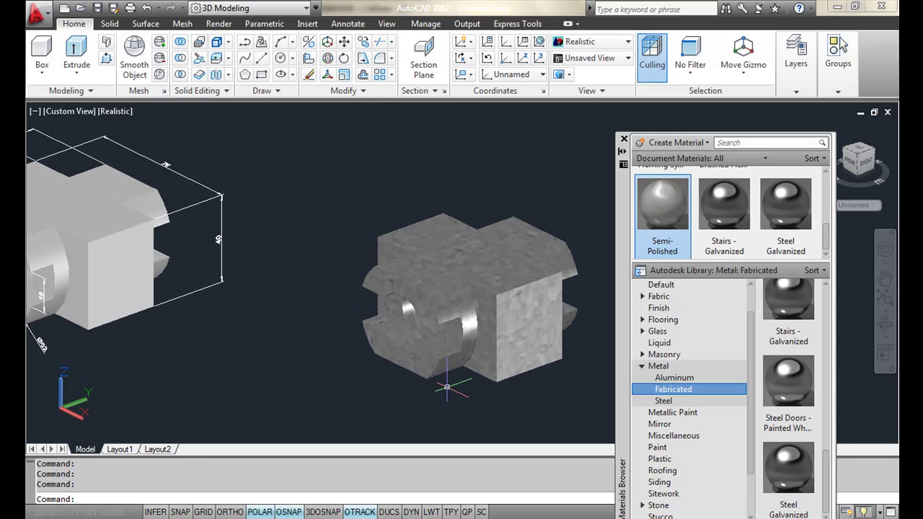
pyautogui.scroll(4, 440, 386)
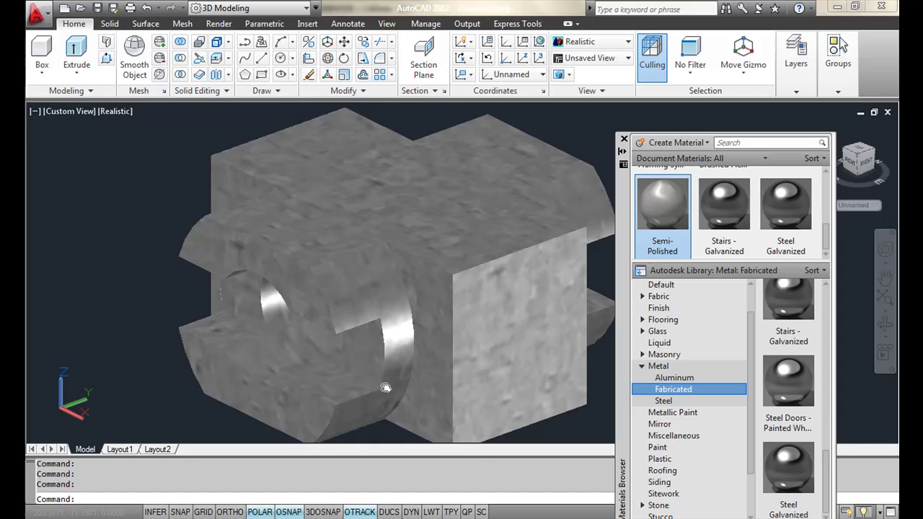
pyautogui.moveTo(440, 382); pyautogui.dragTo(406, 363, button='middle')
pyautogui.press('Escape')
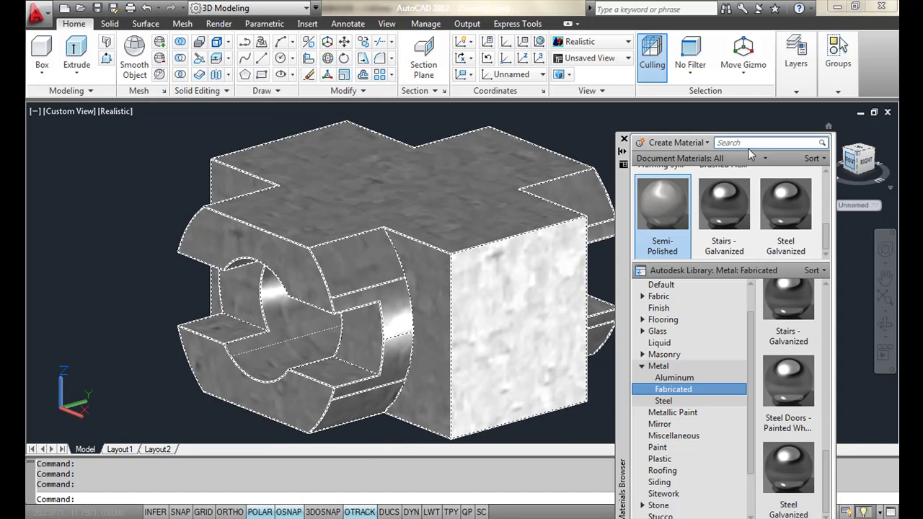
pyautogui.click(624, 141)
pyautogui.rightClick(858, 166)
# Step: Display the solid in the Hidden visual style with parallel projection, orbiting to a new angle
pyautogui.click(792, 207)
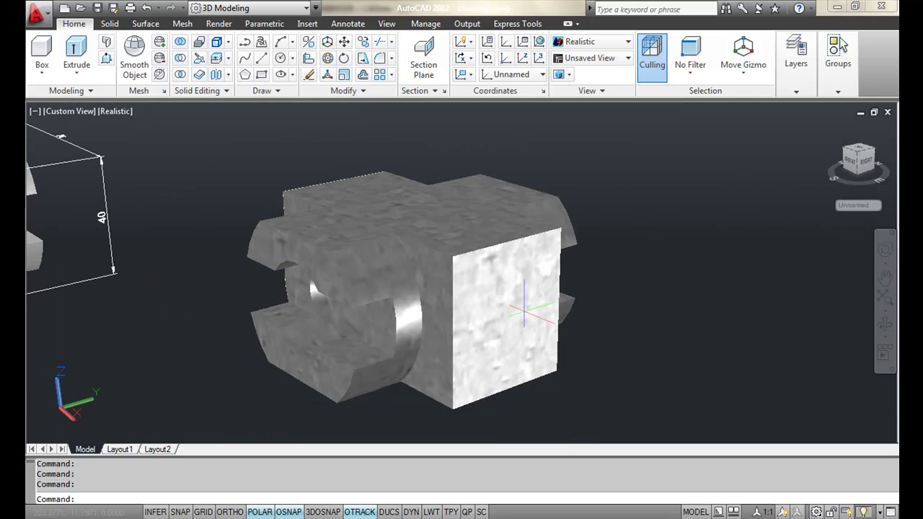
pyautogui.keyDown('shift'); pyautogui.moveTo(418, 346); pyautogui.dragTo(417, 358, button='middle'); pyautogui.keyUp('shift')
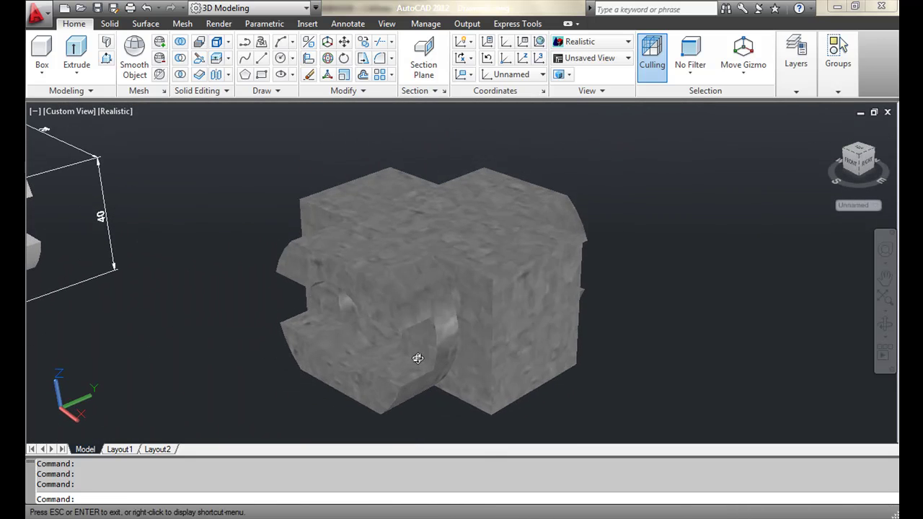
pyautogui.keyDown('shift'); pyautogui.moveTo(418, 358); pyautogui.dragTo(530, 344, button='middle'); pyautogui.keyUp('shift')
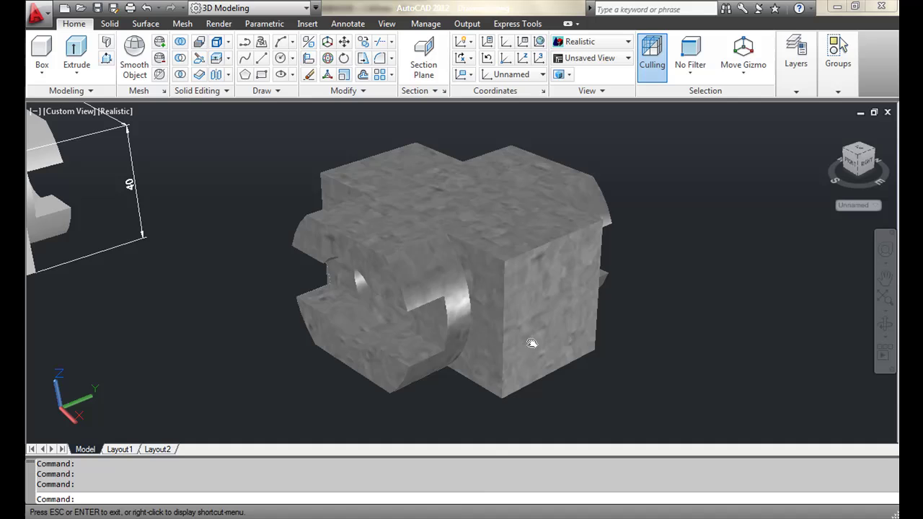
pyautogui.click(119, 111)
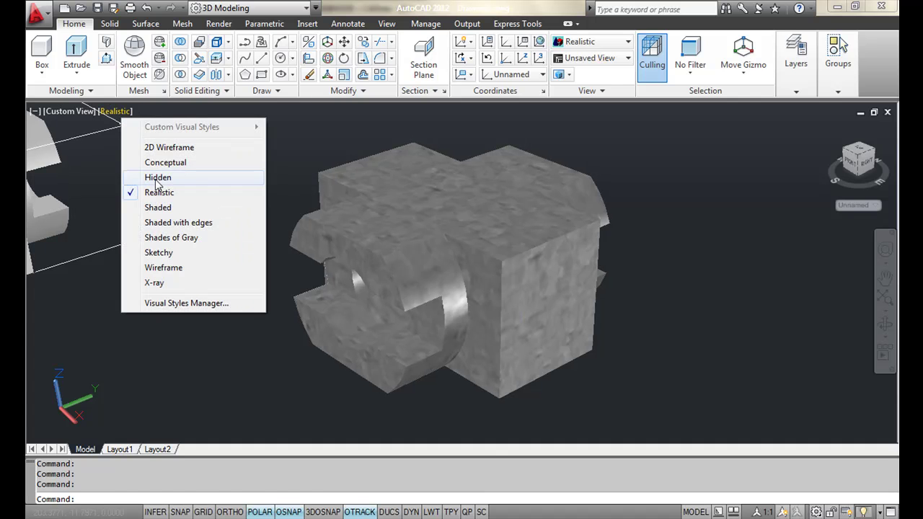
pyautogui.click(157, 178)
pyautogui.rightClick(858, 167)
pyautogui.click(780, 196)
pyautogui.moveTo(549, 334)
pyautogui.keyDown('shift'); pyautogui.mouseDown(button='middle')
pyautogui.moveTo(562, 354)
pyautogui.moveTo(591, 335)
pyautogui.moveTo(528, 337)
pyautogui.mouseUp(button='middle'); pyautogui.keyUp('shift')
pyautogui.scroll(2, 485, 346)
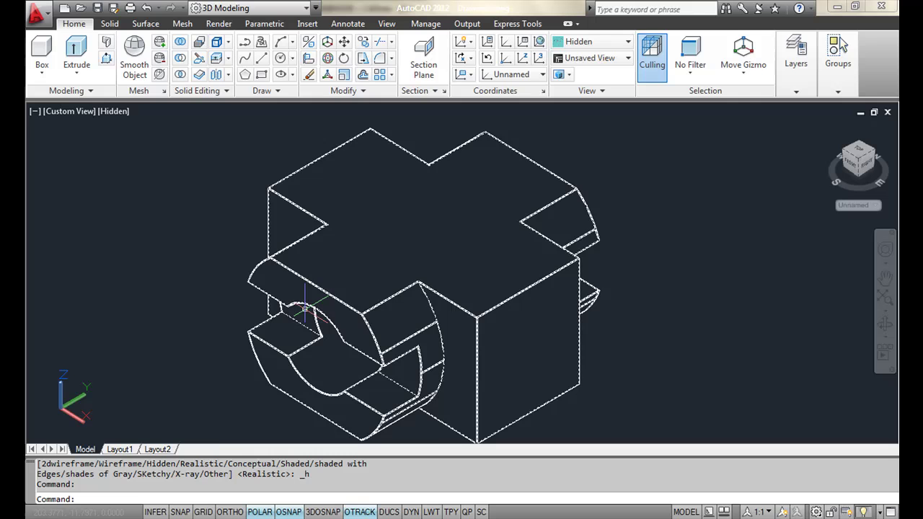
# Step: Align the UCS to the block's top face and add the 38 dimension along the top edge
pyautogui.click(347, 24)
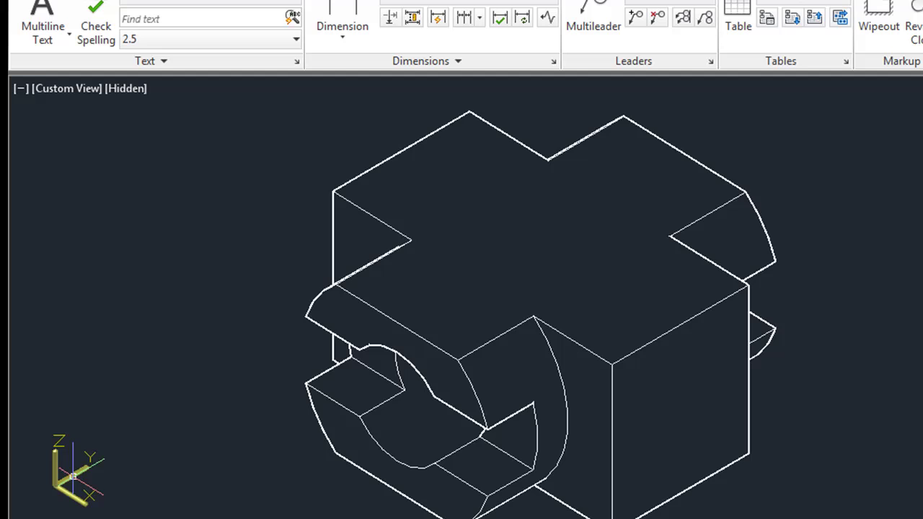
pyautogui.click(54, 484)
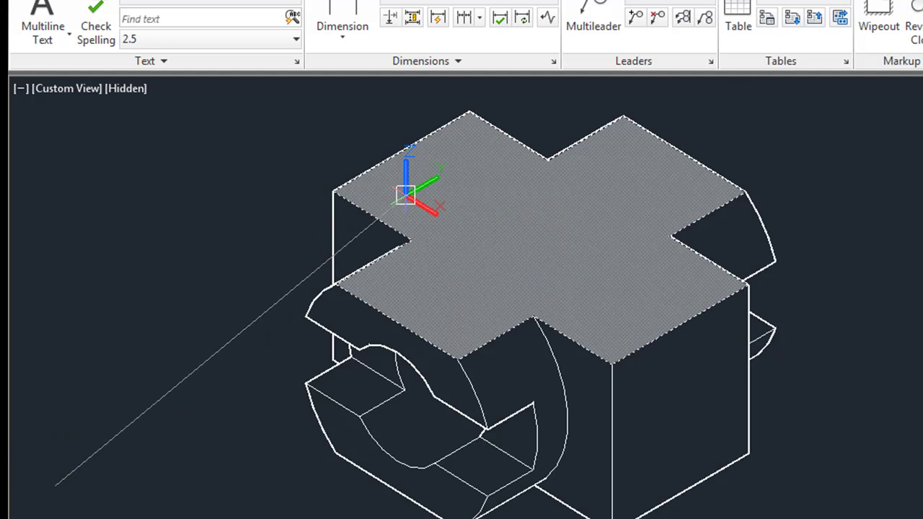
pyautogui.click(334, 190)
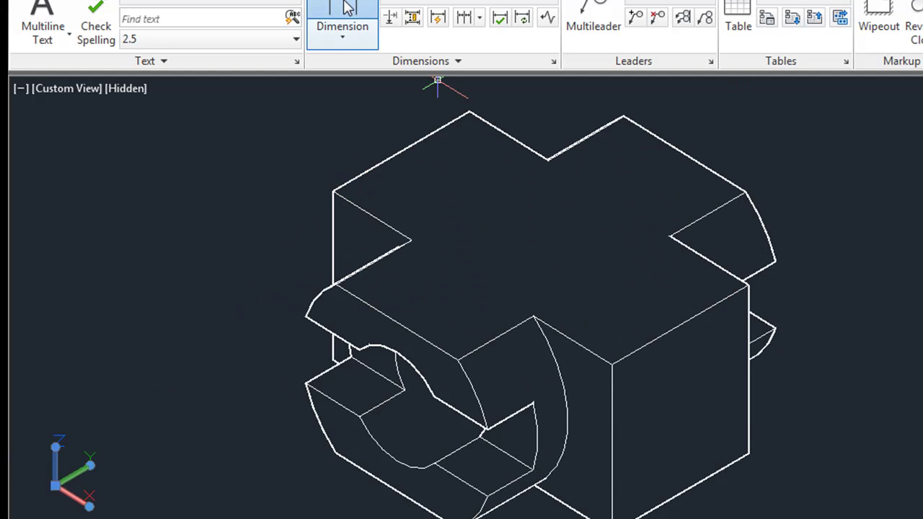
pyautogui.click(467, 112)
pyautogui.moveTo(353, 125); pyautogui.dragTo(444, 193, button='middle')
pyautogui.click(393, 170)
# Step: Add the 20 linear dimension beside the 38
pyautogui.click(275, 58)
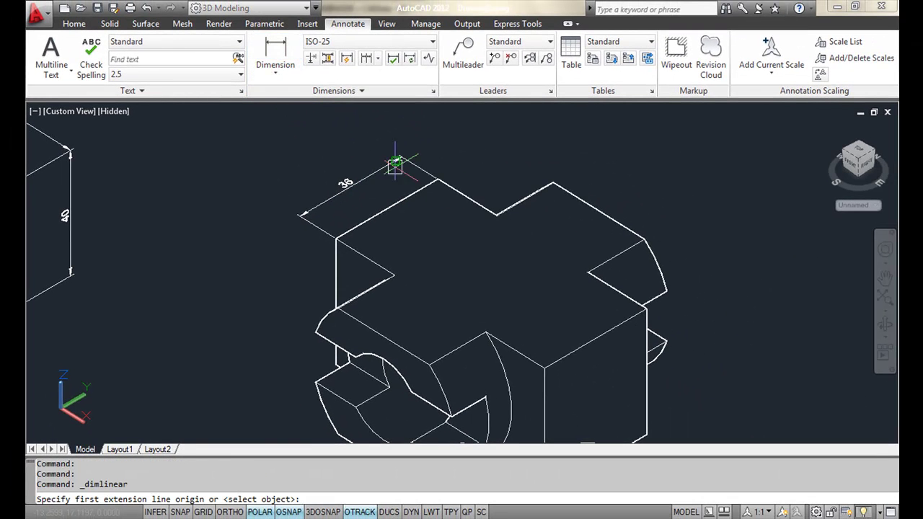
pyautogui.click(335, 239)
pyautogui.click(337, 307)
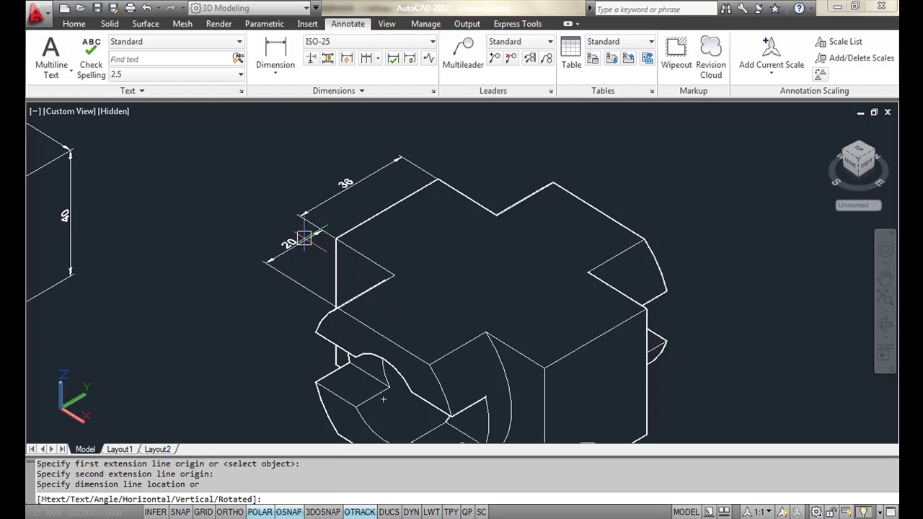
pyautogui.click(299, 217)
pyautogui.moveTo(463, 180); pyautogui.dragTo(431, 225, button='middle')
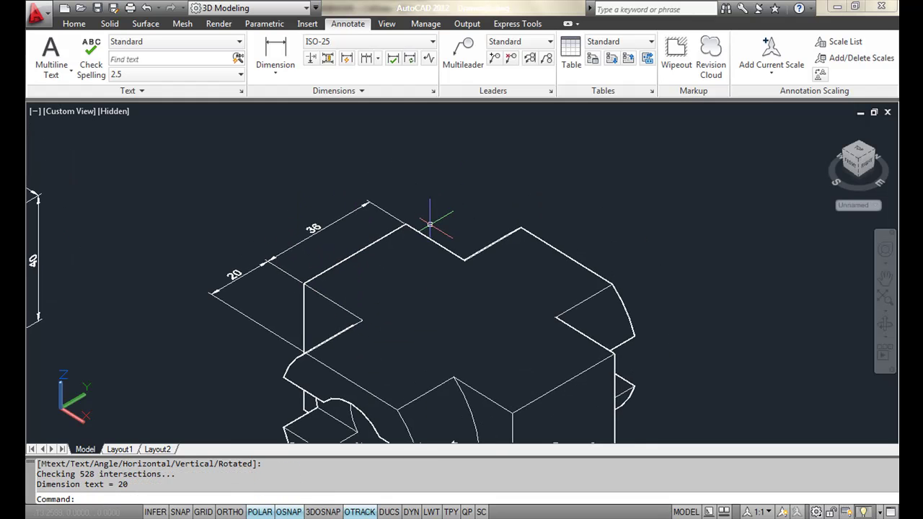
# Step: Add the overall 76 dimension outside the 20 and 38
pyautogui.press('Return')
pyautogui.click(521, 227)
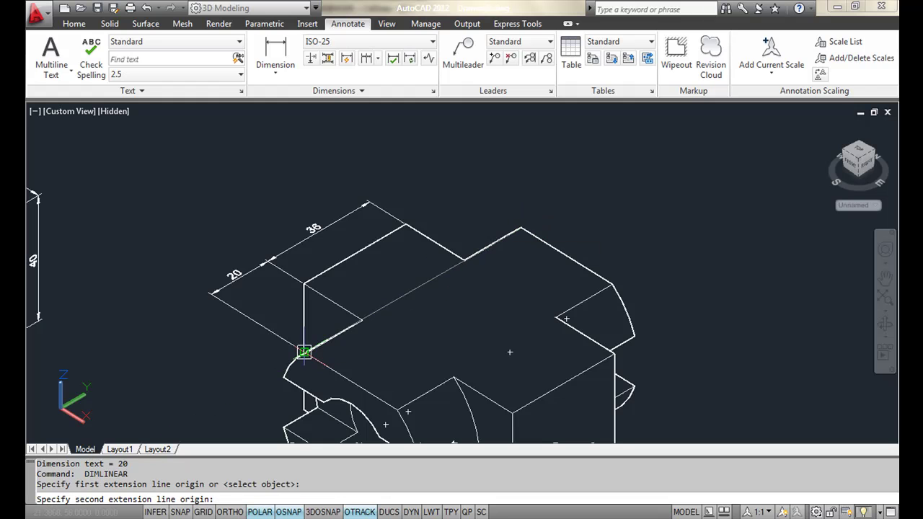
pyautogui.click(303, 352)
pyautogui.click(196, 261)
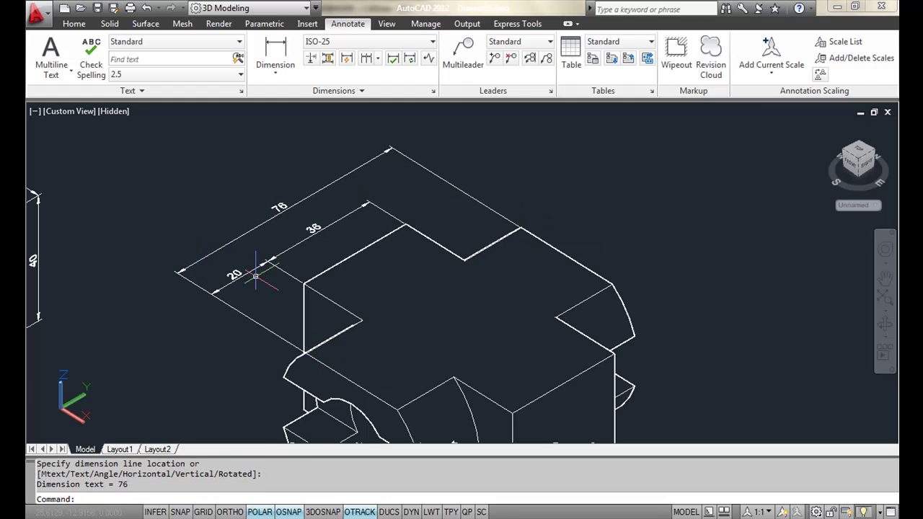
pyautogui.scroll(-3, 196, 261)
pyautogui.moveTo(238, 281)
pyautogui.mouseDown(button='middle')
pyautogui.moveTo(433, 331)
pyautogui.moveTo(407, 353)
pyautogui.mouseUp(button='middle')
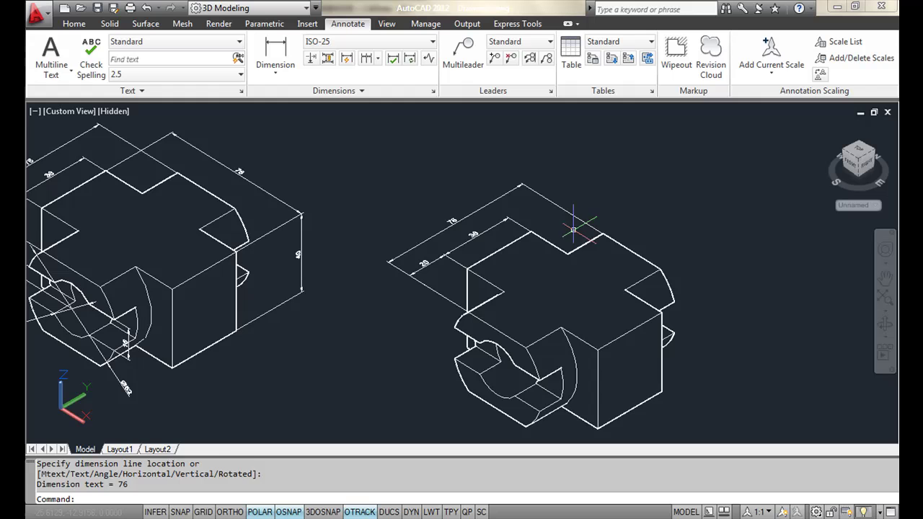
# Step: Add the second 76 width dimension on the block's right side
pyautogui.press('Return')
pyautogui.click(530, 232)
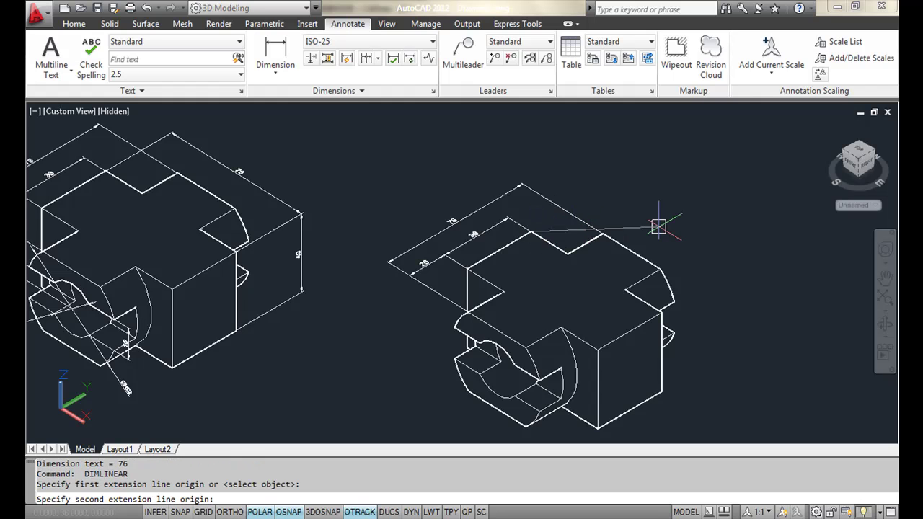
pyautogui.click(660, 312)
pyautogui.click(698, 258)
pyautogui.moveTo(363, 340); pyautogui.dragTo(449, 313, button='middle')
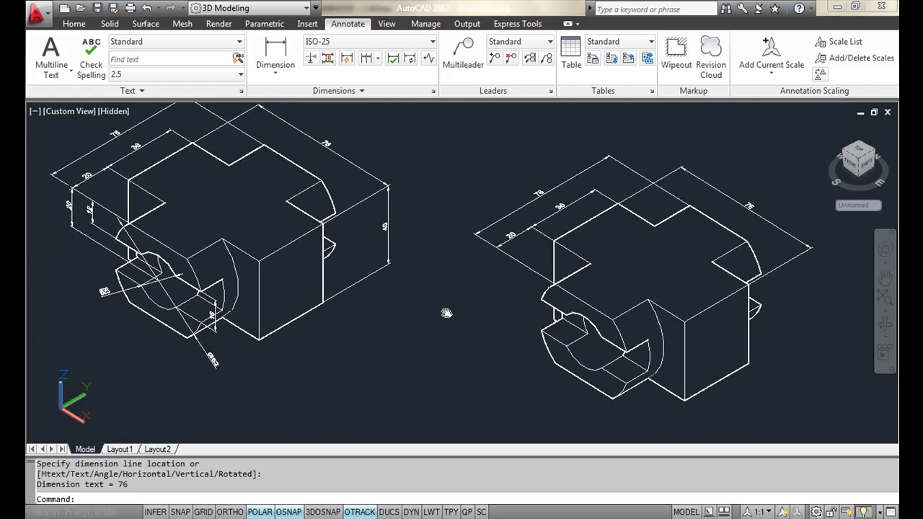
pyautogui.click(62, 407)
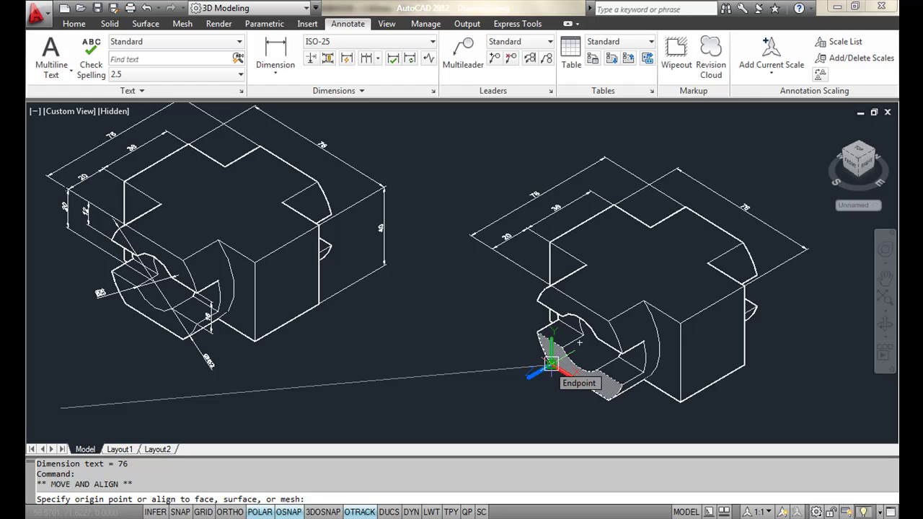
# Step: Move the UCS origin to the block's front corner and add the 20 dimension on its left end
pyautogui.click(550, 363)
pyautogui.click(278, 61)
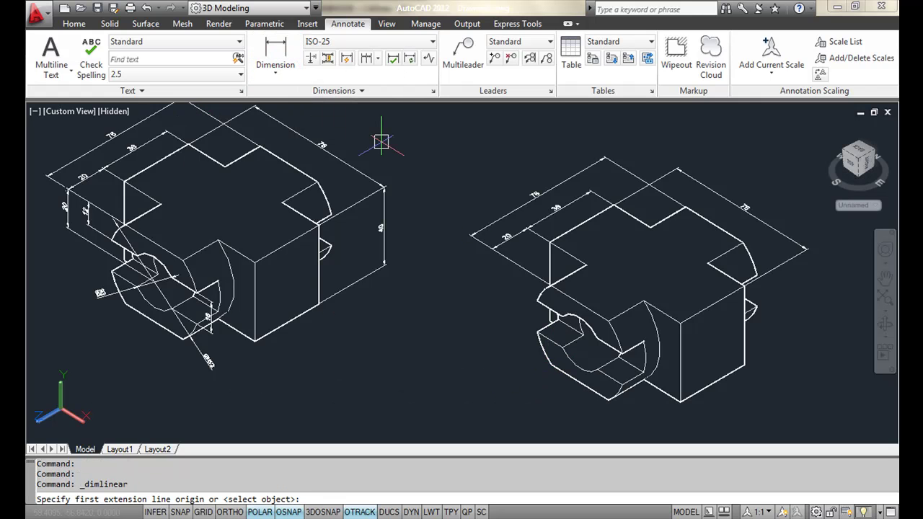
pyautogui.scroll(2, 531, 305)
pyautogui.scroll(1, 504, 253)
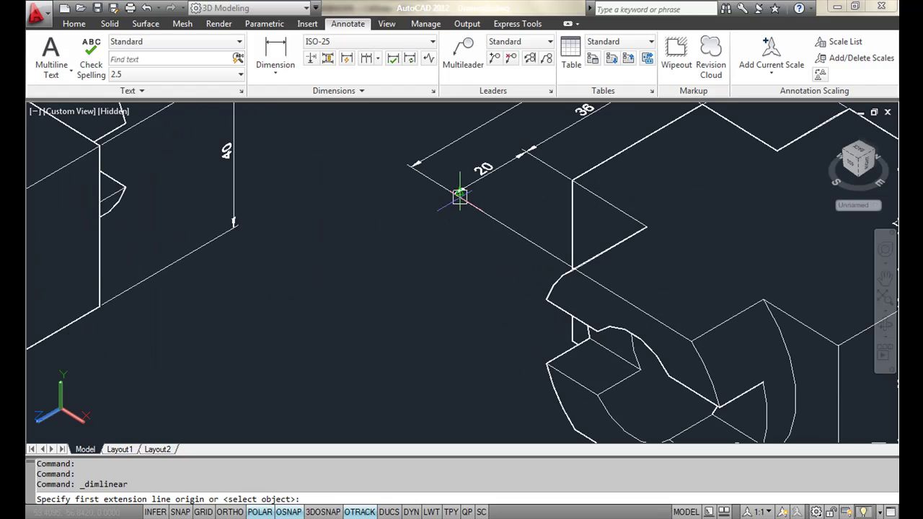
pyautogui.click(452, 193)
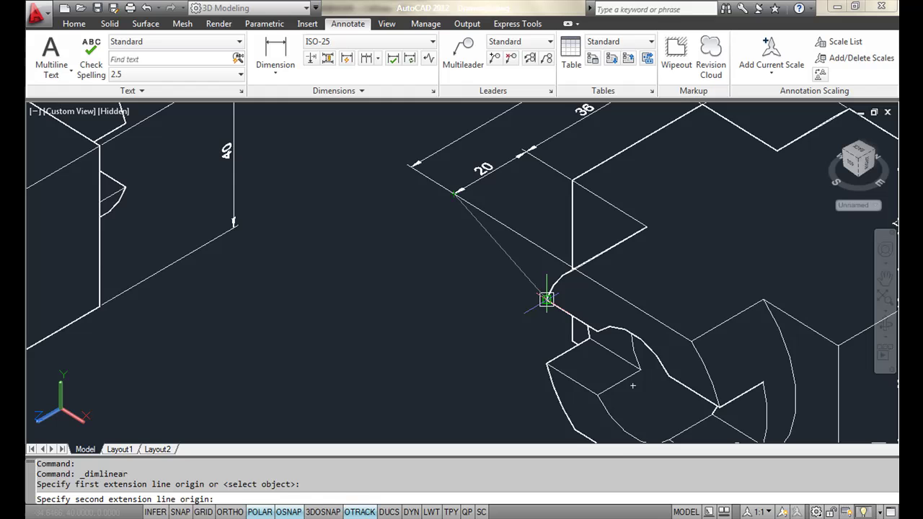
pyautogui.scroll(-3, 546, 299)
pyautogui.scroll(1, 566, 315)
pyautogui.scroll(1, 634, 320)
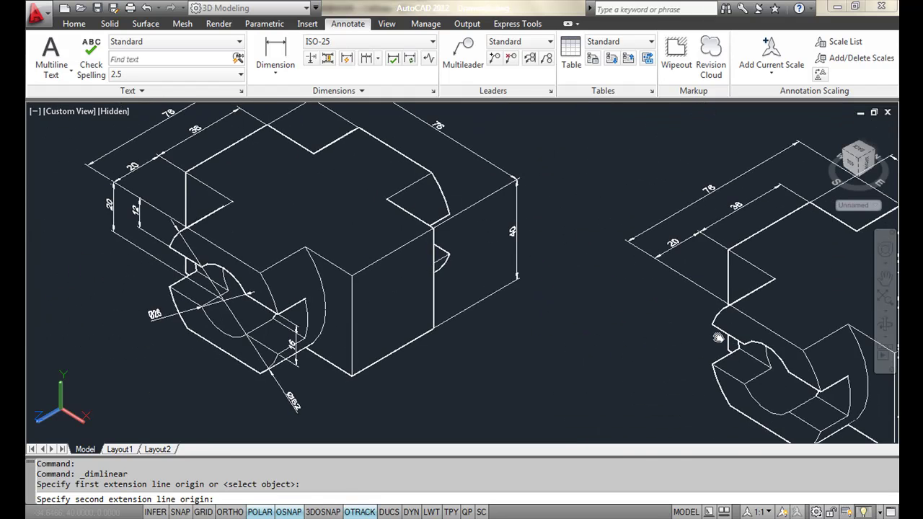
pyautogui.scroll(1, 697, 324)
pyautogui.click(742, 365)
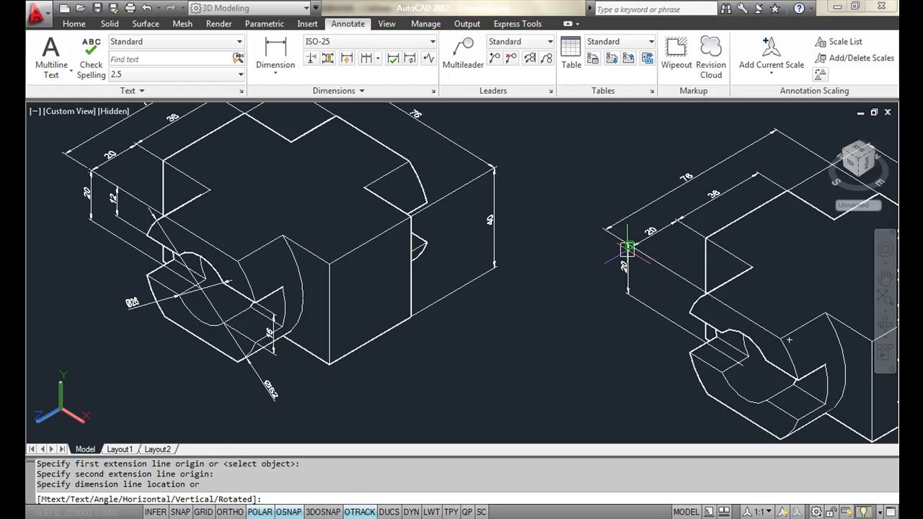
pyautogui.click(628, 249)
# Step: Add the 12 vertical dimension next to the 20
pyautogui.press('Return')
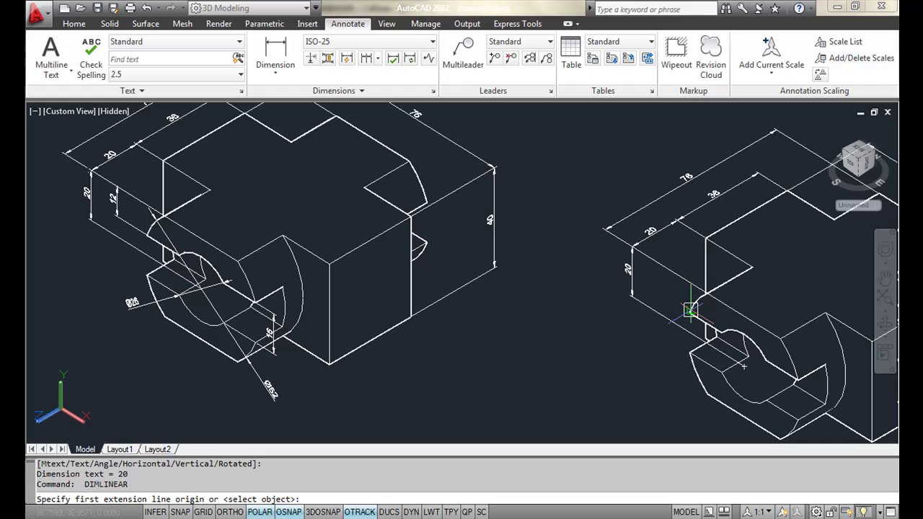
pyautogui.click(689, 312)
pyautogui.click(689, 283)
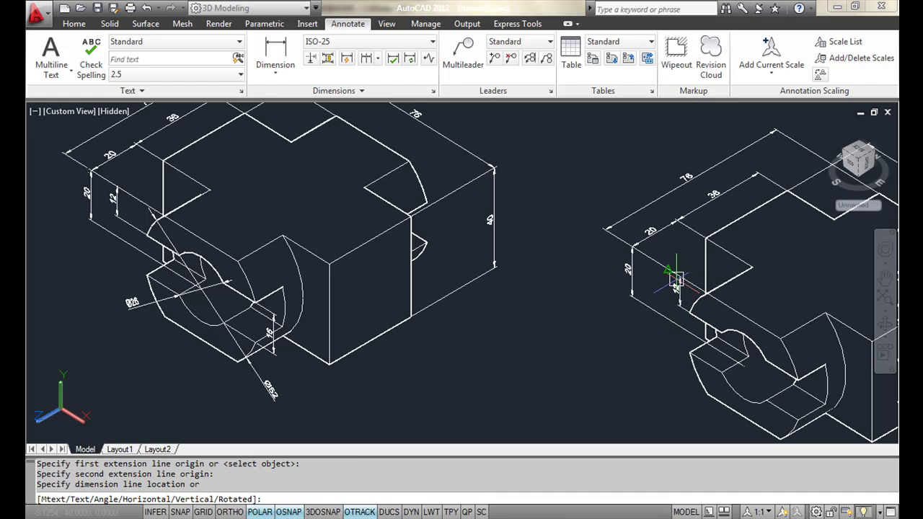
pyautogui.click(652, 265)
# Step: Add the 16 vertical dimension for the remaining slot depth
pyautogui.moveTo(625, 365); pyautogui.dragTo(555, 343, button='middle')
pyautogui.press('Return')
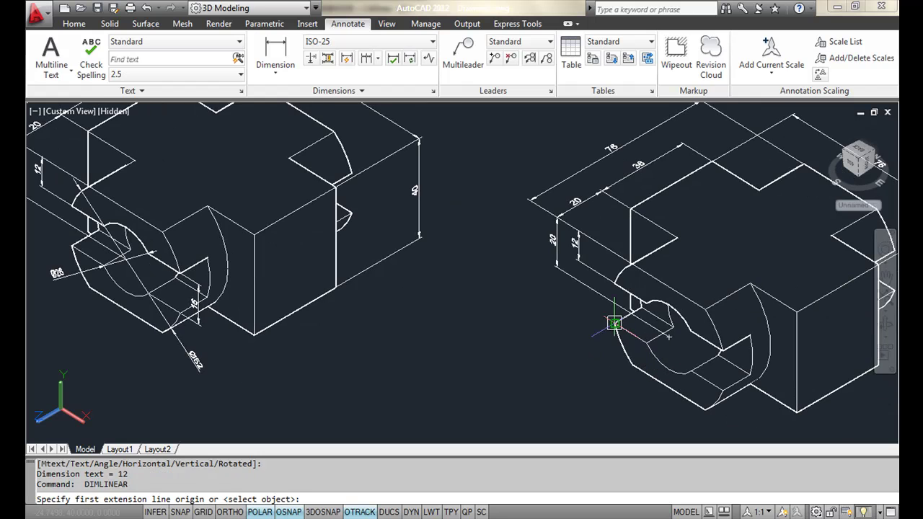
pyautogui.click(614, 324)
pyautogui.click(614, 284)
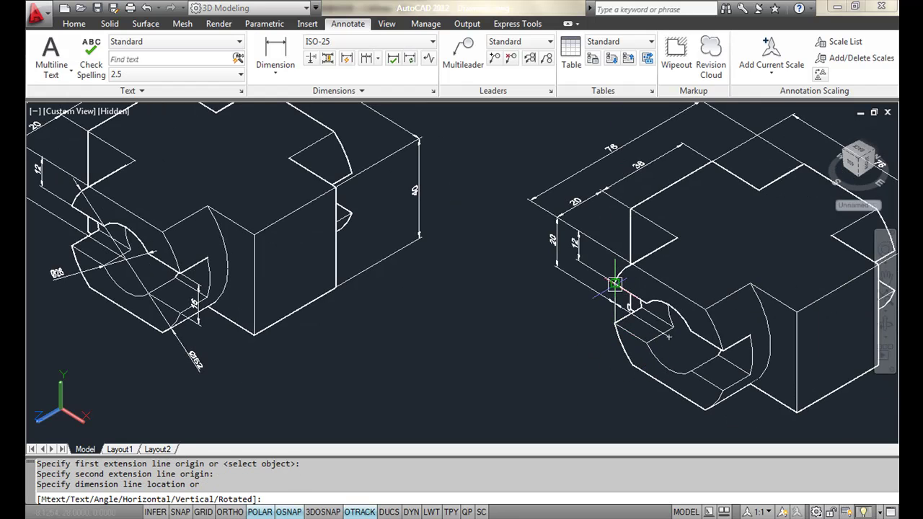
pyautogui.click(578, 261)
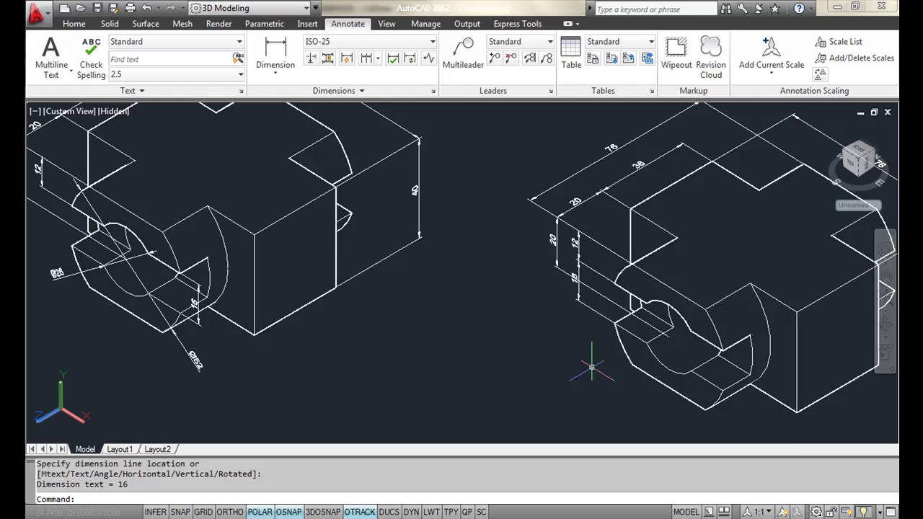
pyautogui.scroll(5, 567, 294)
pyautogui.scroll(-5, 567, 295)
pyautogui.moveTo(598, 319); pyautogui.dragTo(595, 301, button='middle')
pyautogui.scroll(3, 595, 302)
pyautogui.scroll(-4, 595, 302)
pyautogui.moveTo(539, 328); pyautogui.dragTo(501, 338, button='middle')
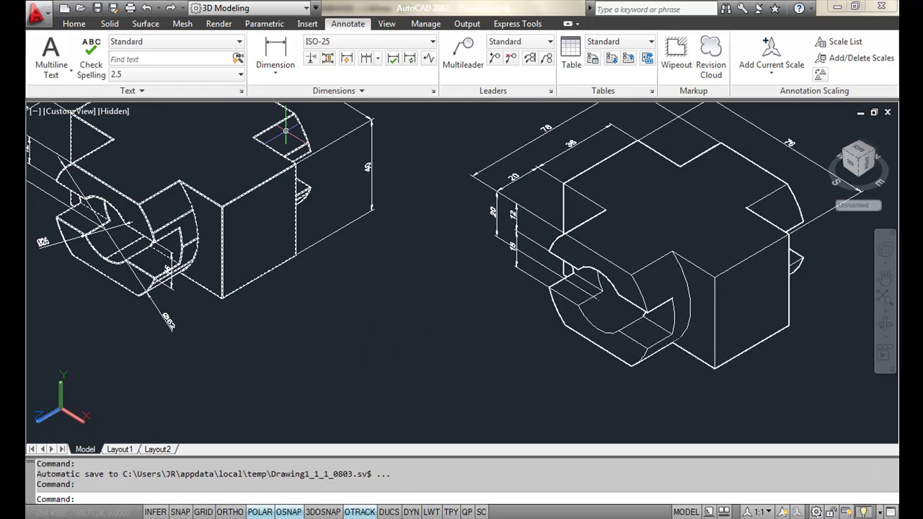
# Step: Draw two helper circles at the bore centre, one matching the rounded end
pyautogui.write('c')
pyautogui.press('Return')
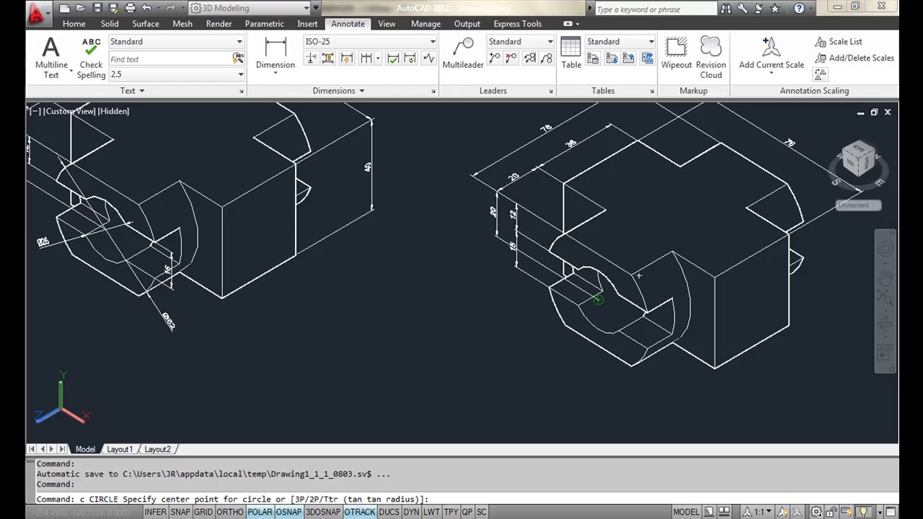
pyautogui.click(598, 299)
pyautogui.click(647, 349)
pyautogui.press('Return')
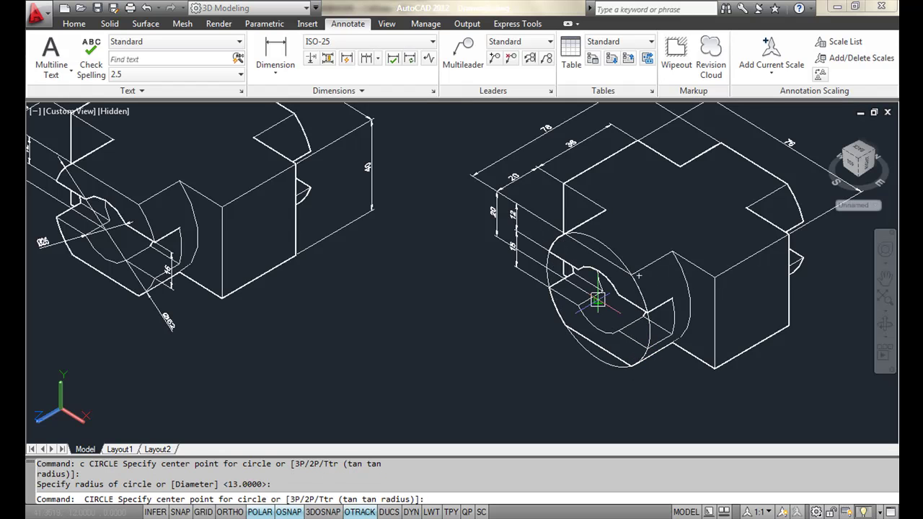
pyautogui.click(598, 300)
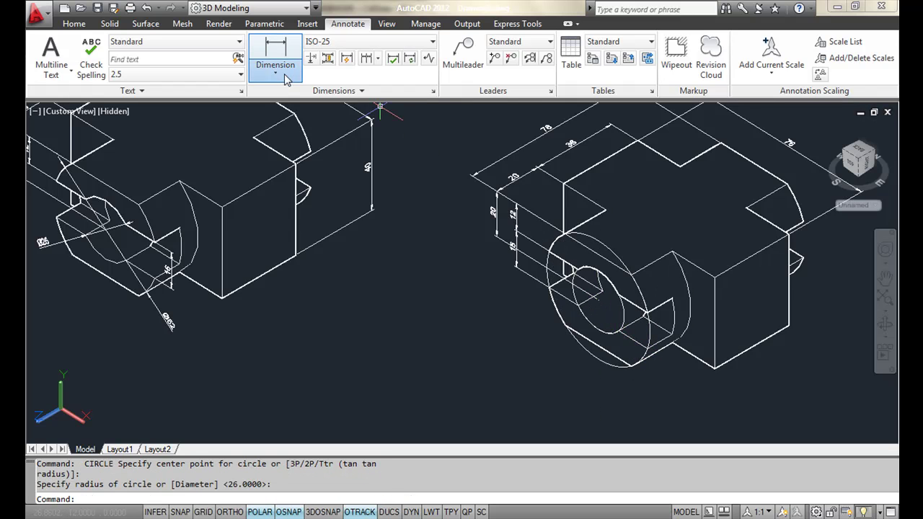
# Step: Add Ø52 and Ø26 diameter dimensions to the outer and inner circles
pyautogui.click(275, 66)
pyautogui.click(274, 243)
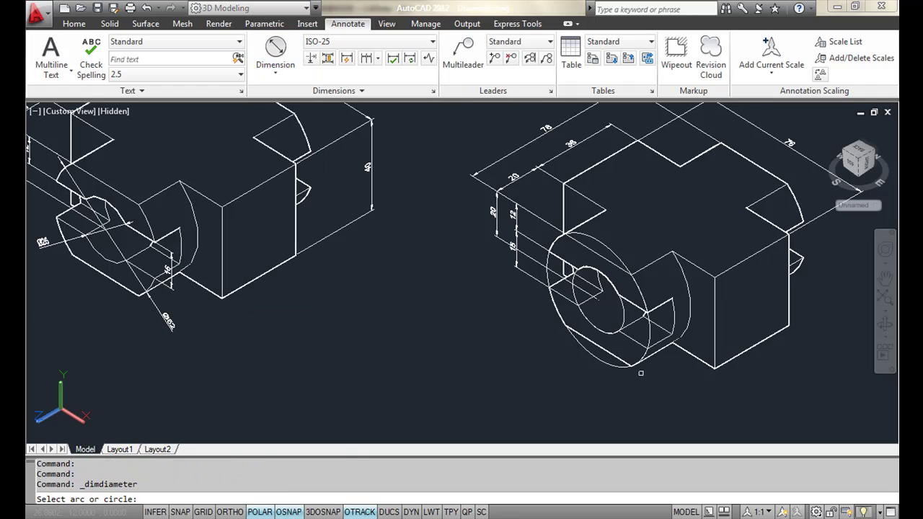
pyautogui.click(646, 334)
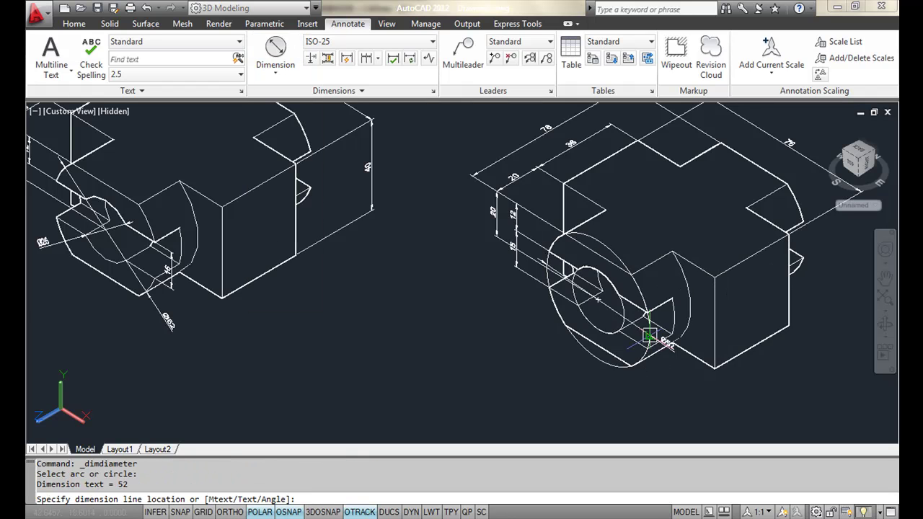
pyautogui.click(660, 382)
pyautogui.press('Return')
pyautogui.click(616, 320)
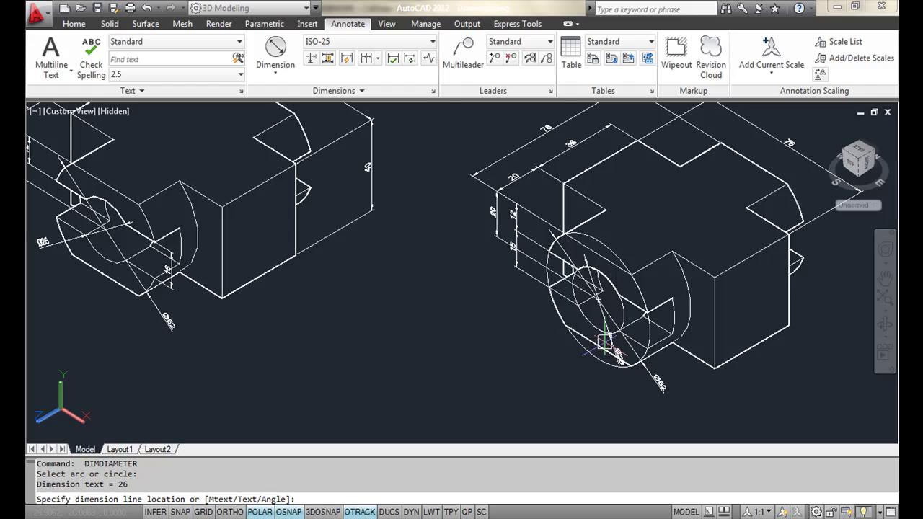
pyautogui.click(535, 320)
pyautogui.press('Escape')
# Step: Select both helper circles and erase them
pyautogui.click(604, 320)
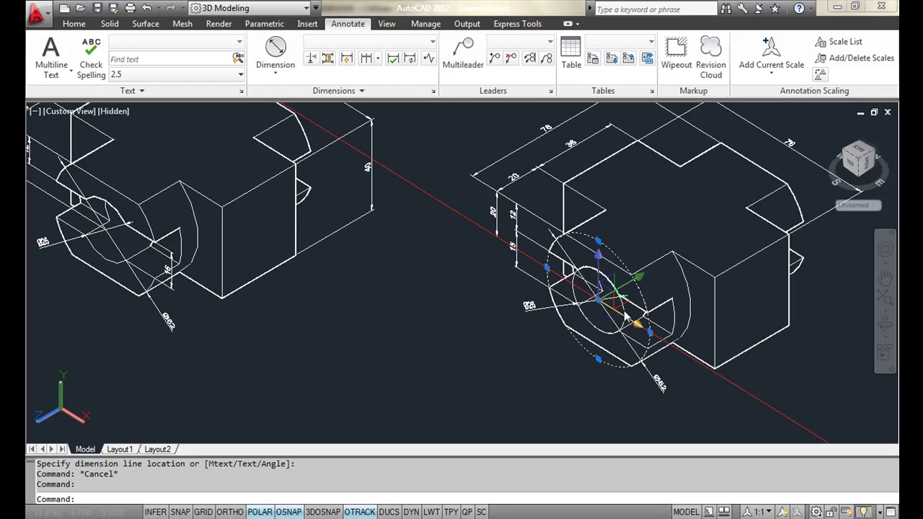
pyautogui.click(687, 317)
pyautogui.press('Delete')
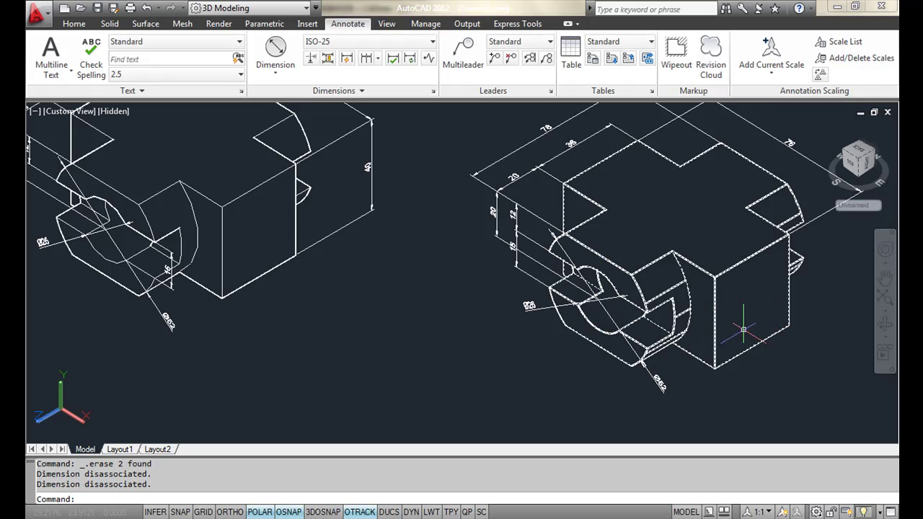
# Step: Move the UCS onto the block face and attempt the slot dimension, cancelling it as misaligned
pyautogui.moveTo(381, 370); pyautogui.dragTo(408, 374, button='middle')
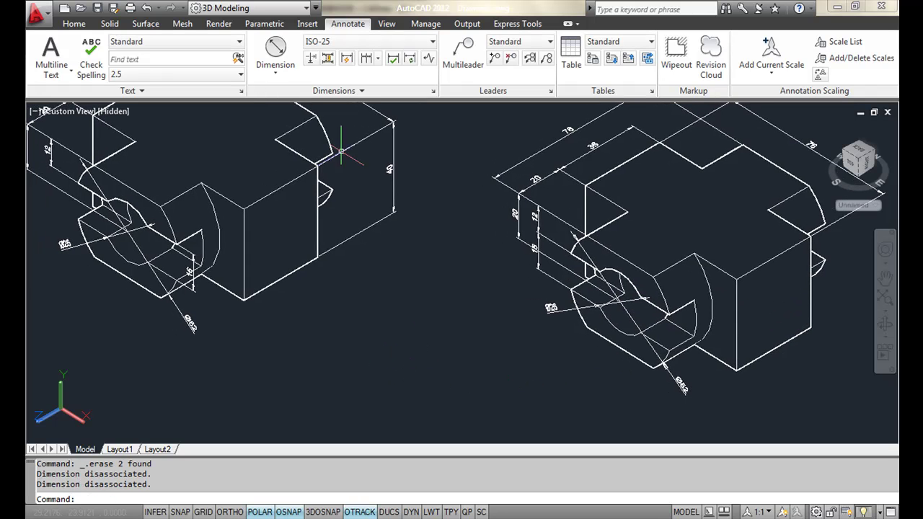
pyautogui.click(61, 409)
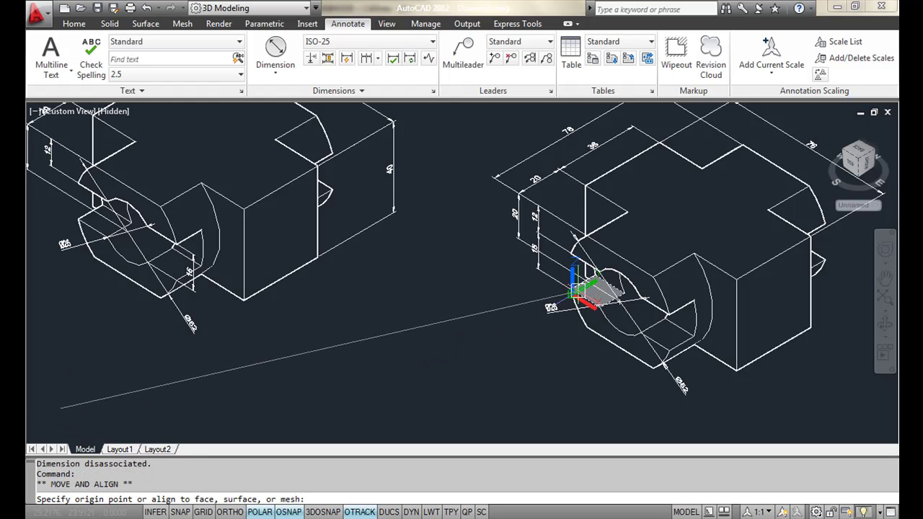
pyautogui.click(575, 292)
pyautogui.click(276, 72)
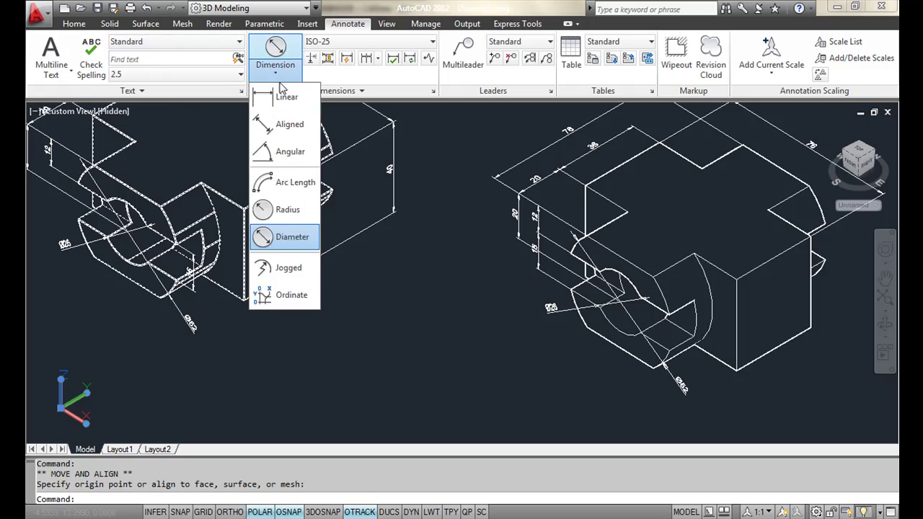
pyautogui.click(291, 91)
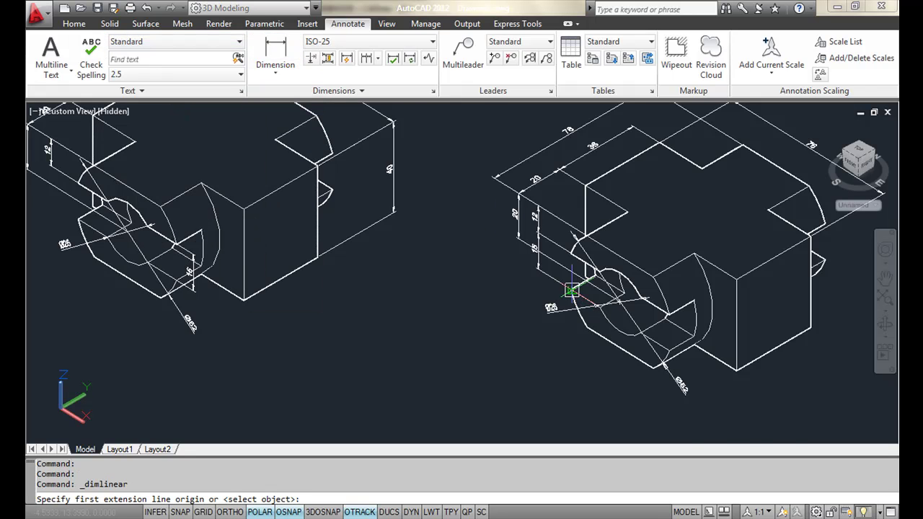
pyautogui.scroll(4, 569, 291)
pyautogui.click(576, 285)
pyautogui.click(640, 245)
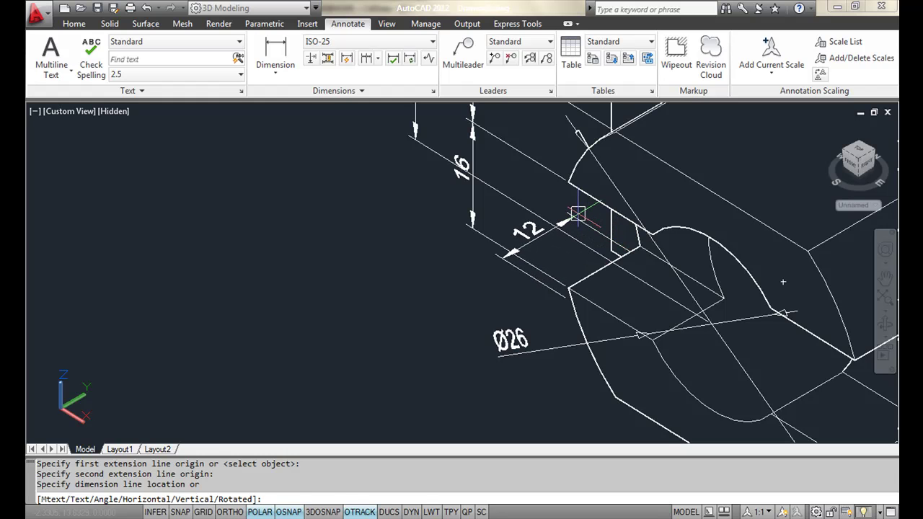
pyautogui.press('Escape')
# Step: Realign the UCS origin to the slot face and return to the annotation tools
pyautogui.click(74, 416)
pyautogui.click(61, 408)
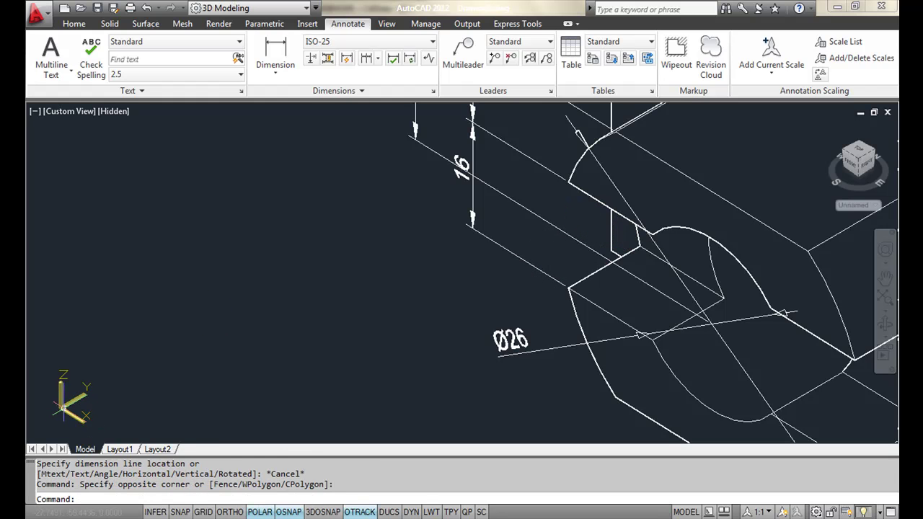
pyautogui.click(61, 408)
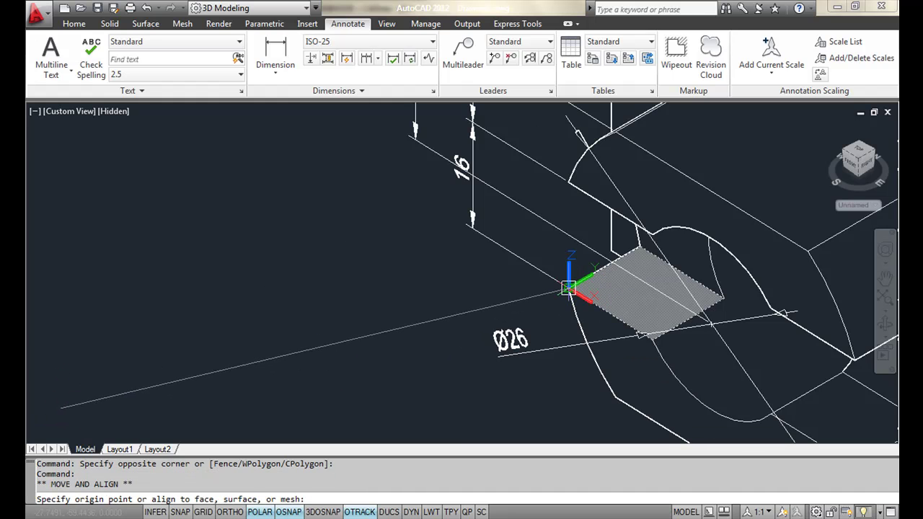
pyautogui.click(574, 289)
pyautogui.click(263, 24)
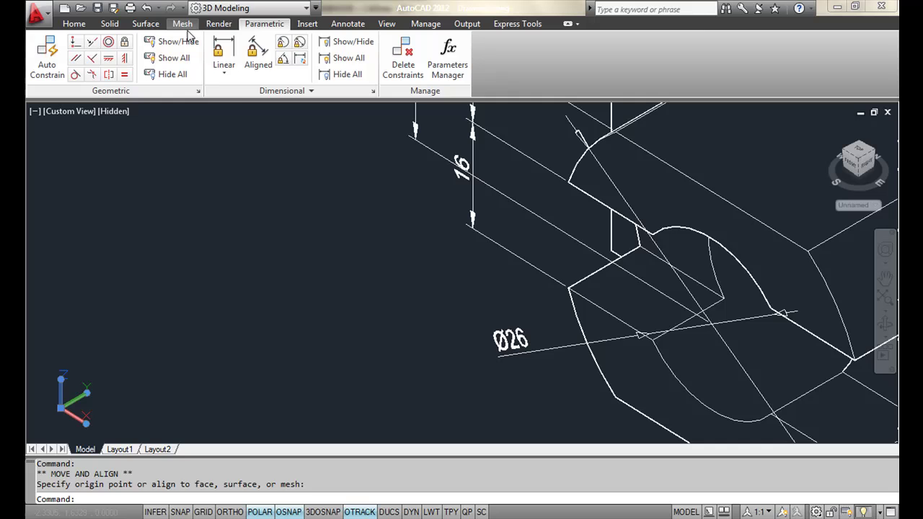
pyautogui.click(348, 24)
# Step: Place the 12 linear dimension across the slot and zoom out to show both blocks
pyautogui.click(276, 50)
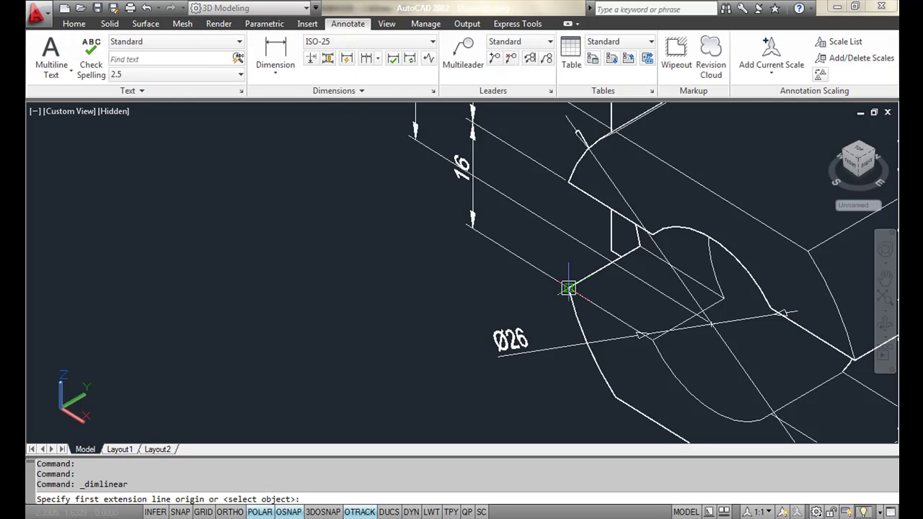
pyautogui.click(570, 289)
pyautogui.click(639, 246)
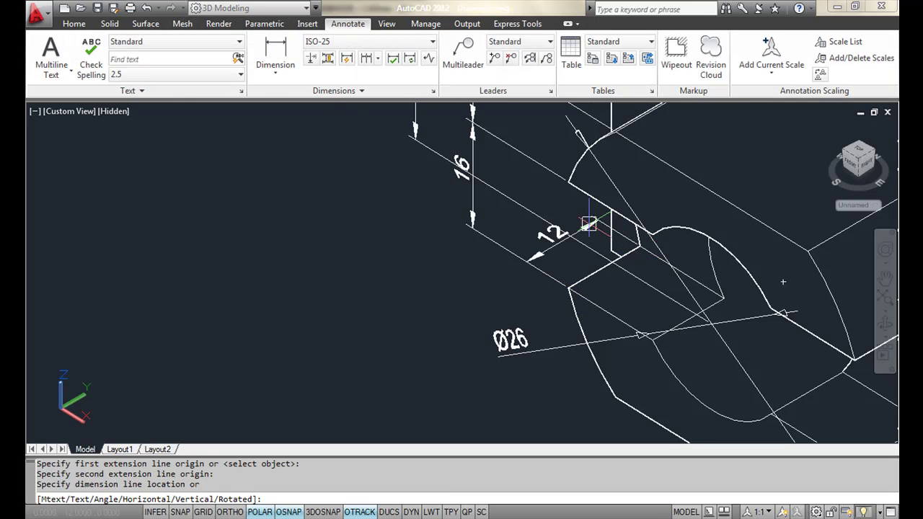
pyautogui.click(571, 209)
pyautogui.scroll(-3, 422, 294)
pyautogui.scroll(-2, 421, 294)
pyautogui.moveTo(316, 328)
pyautogui.mouseDown(button='middle')
pyautogui.moveTo(351, 338)
pyautogui.moveTo(360, 358)
pyautogui.mouseUp(button='middle')
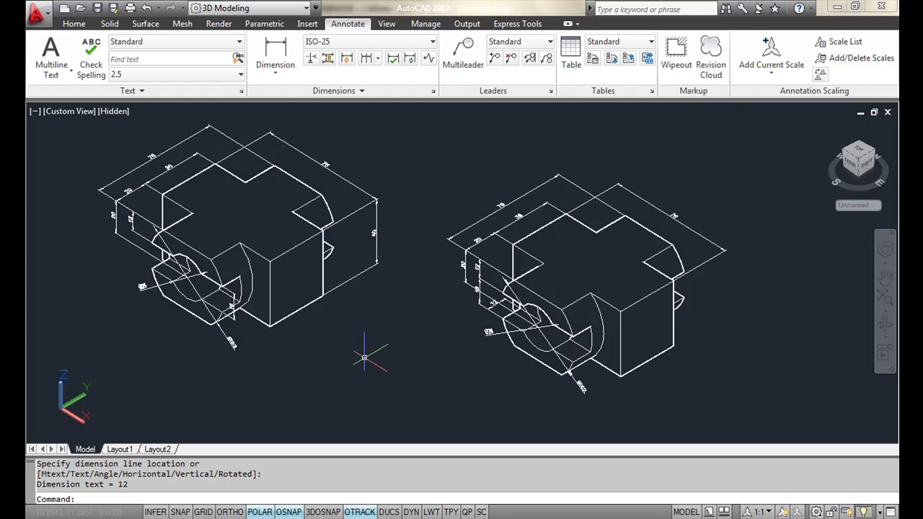
# Step: Pan and zoom the drawing, then switch the view to perspective projection
pyautogui.moveTo(364, 358); pyautogui.dragTo(257, 339, button='middle')
pyautogui.moveTo(362, 352); pyautogui.dragTo(332, 351, button='middle')
pyautogui.click(73, 23)
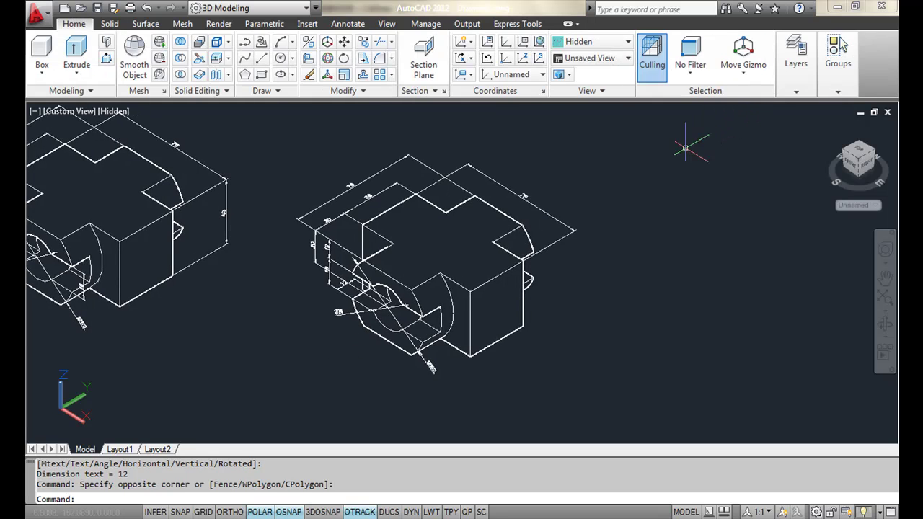
pyautogui.moveTo(700, 250)
pyautogui.mouseDown(button='middle')
pyautogui.moveTo(624, 241)
pyautogui.moveTo(603, 267)
pyautogui.mouseUp(button='middle')
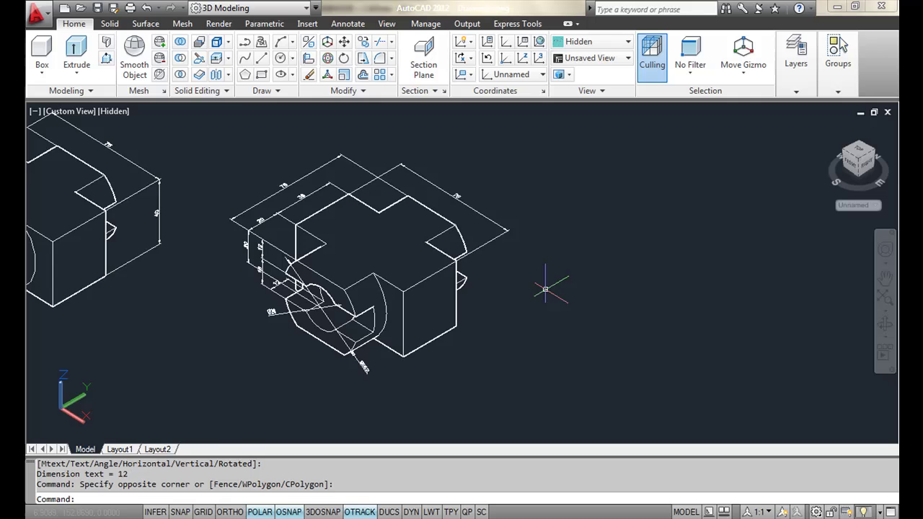
pyautogui.scroll(1, 411, 393)
pyautogui.scroll(1, 432, 393)
pyautogui.scroll(1, 454, 393)
pyautogui.scroll(1, 473, 392)
pyautogui.moveTo(473, 392); pyautogui.dragTo(481, 388, button='middle')
pyautogui.rightClick(858, 172)
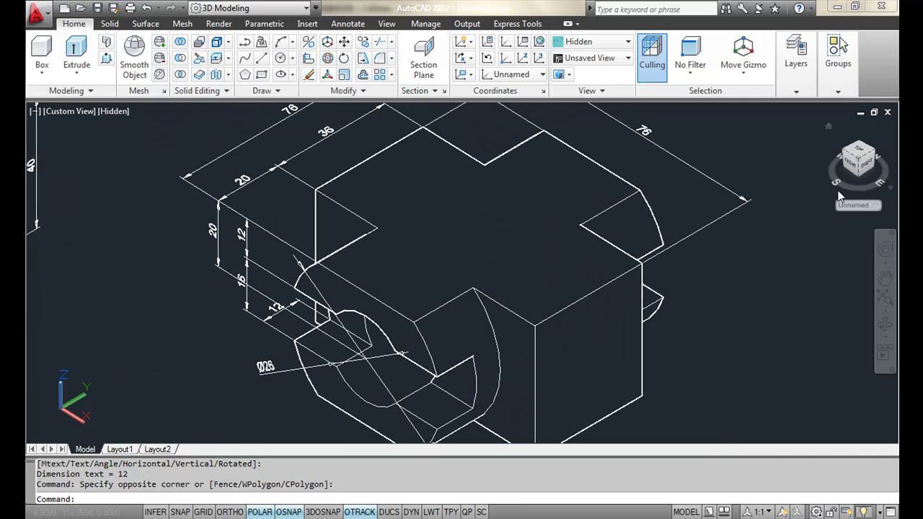
pyautogui.click(793, 216)
# Step: Window-select and erase the left model, zoom onto the remaining one, and run a render
pyautogui.scroll(-2, 777, 218)
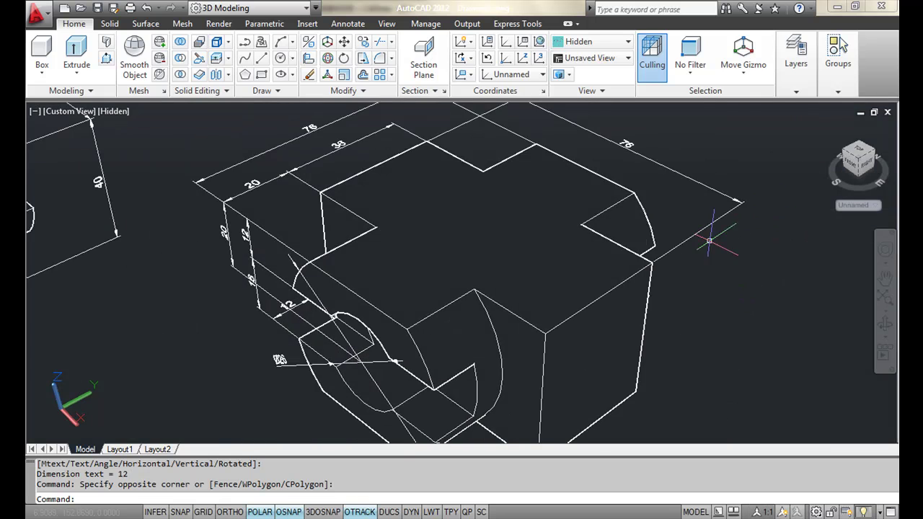
pyautogui.scroll(-3, 494, 238)
pyautogui.moveTo(196, 189); pyautogui.dragTo(334, 208, button='middle')
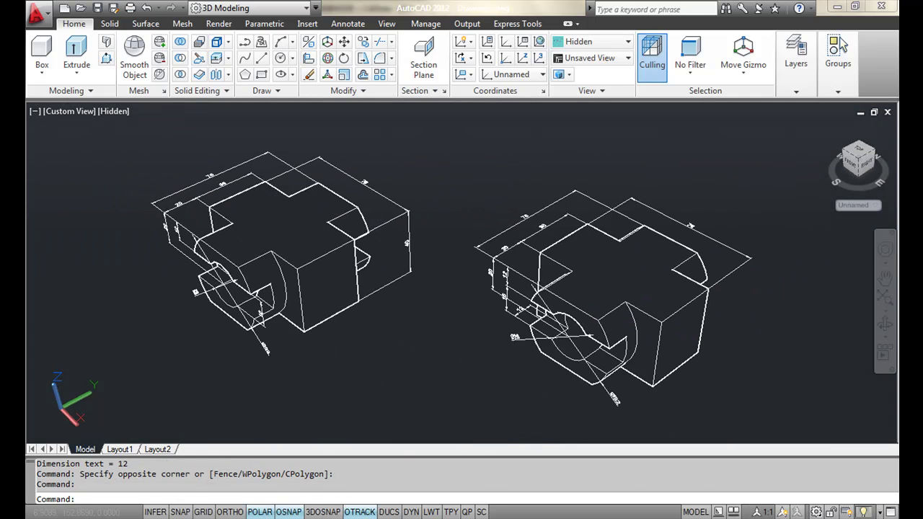
pyautogui.click(96, 129)
pyautogui.click(445, 389)
pyautogui.press('Delete')
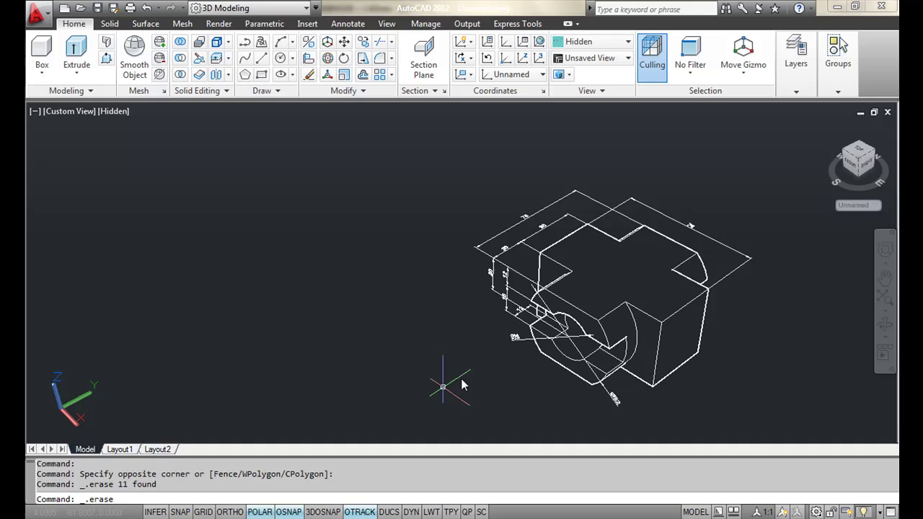
pyautogui.scroll(3, 612, 391)
pyautogui.moveTo(550, 381)
pyautogui.mouseDown(button='middle')
pyautogui.moveTo(414, 233)
pyautogui.moveTo(433, 319)
pyautogui.mouseUp(button='middle')
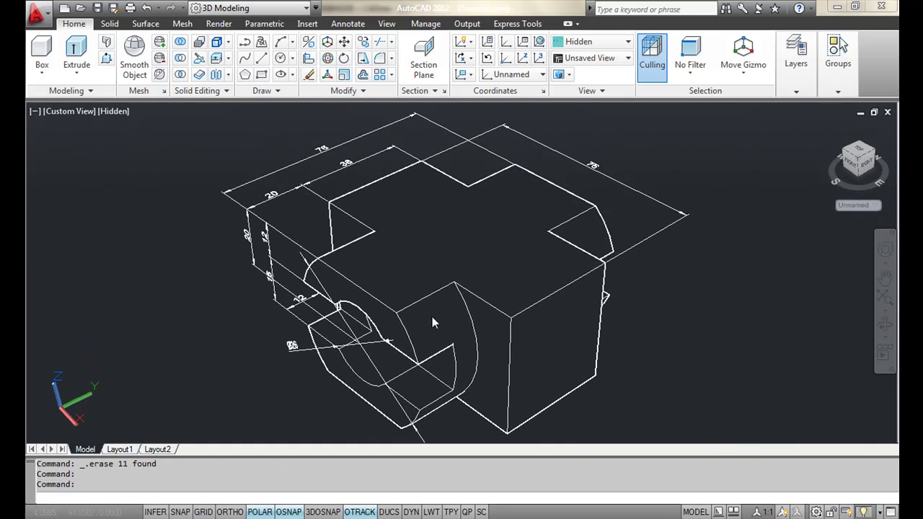
pyautogui.write('render')
pyautogui.press('Return')
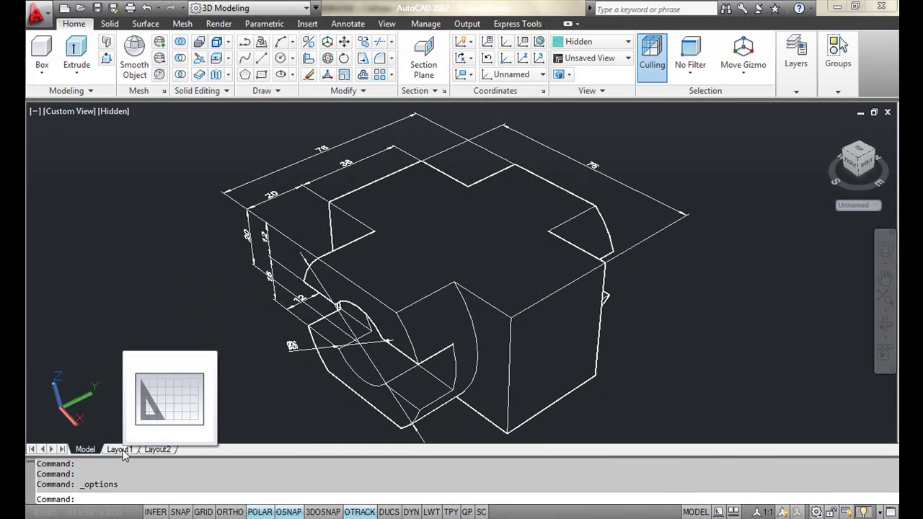
# Step: Open Layout1, activate its viewport, start a RENDER and cancel it, then toggle back out and in
pyautogui.click(120, 449)
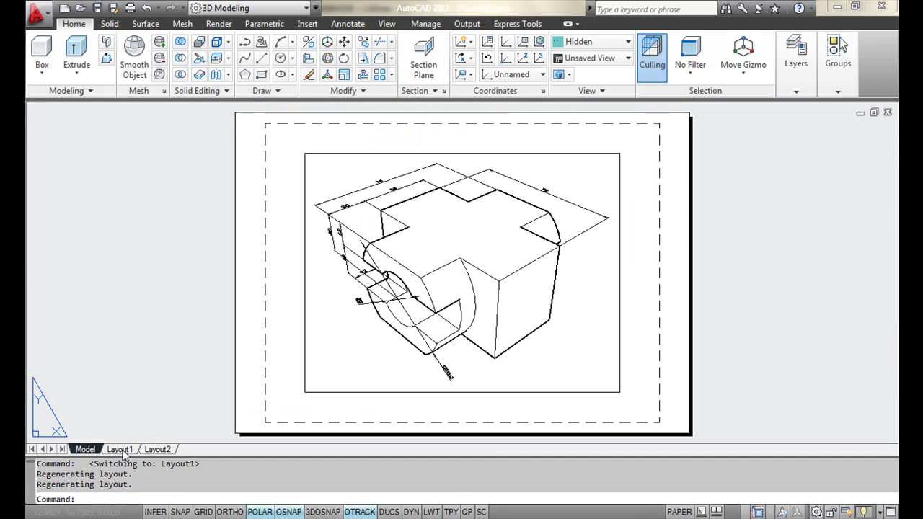
pyautogui.doubleClick(340, 341)
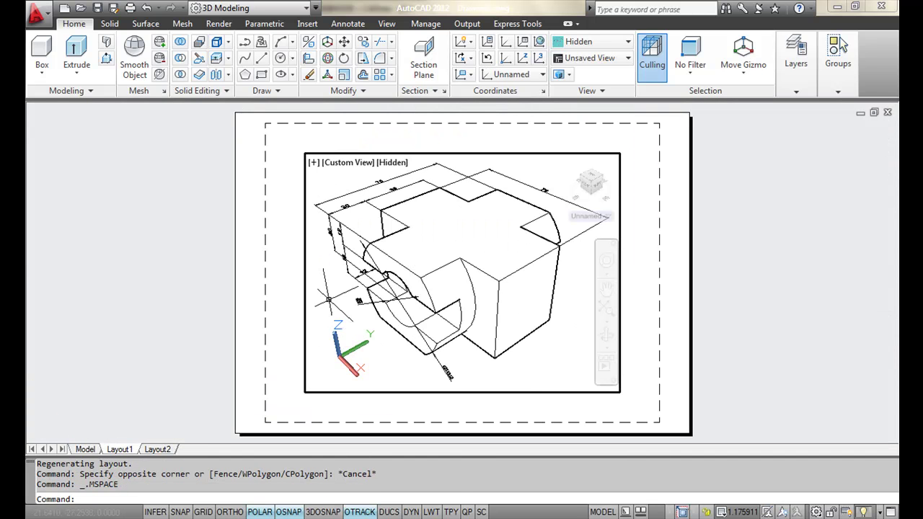
pyautogui.write('render')
pyautogui.press('Return')
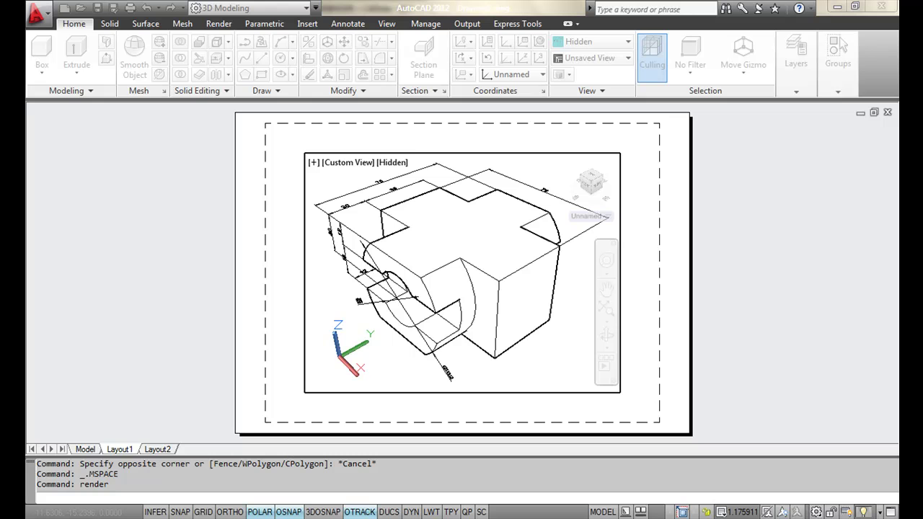
pyautogui.press('Escape')
pyautogui.press('Escape')
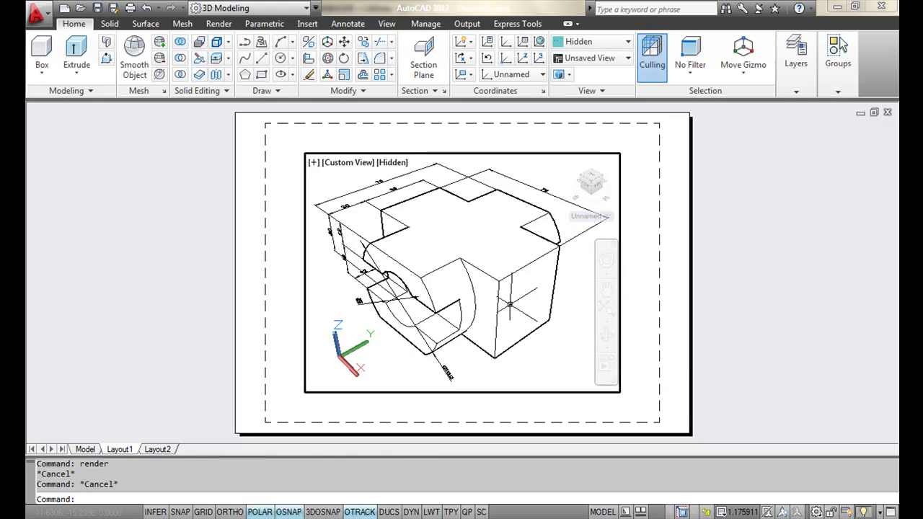
pyautogui.doubleClick(285, 258)
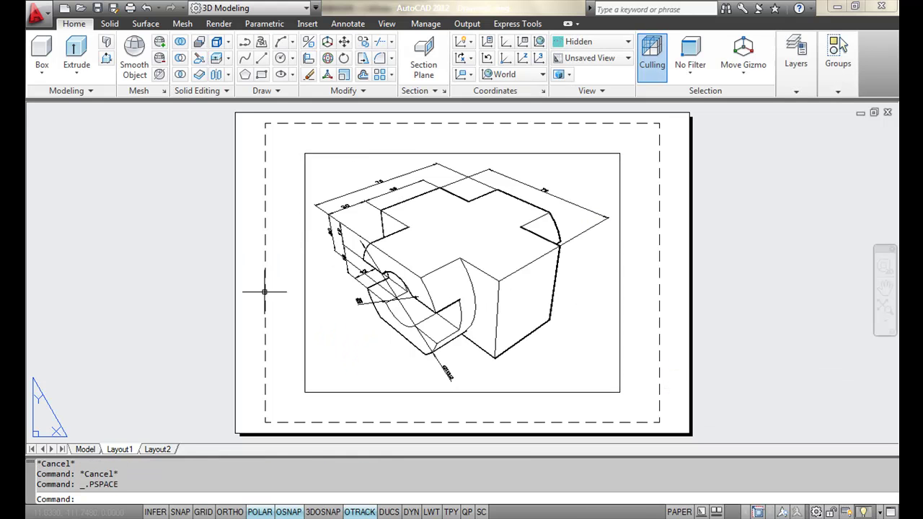
pyautogui.doubleClick(323, 304)
# Step: Switch the Layout1 viewport to the Realistic visual style
pyautogui.click(391, 163)
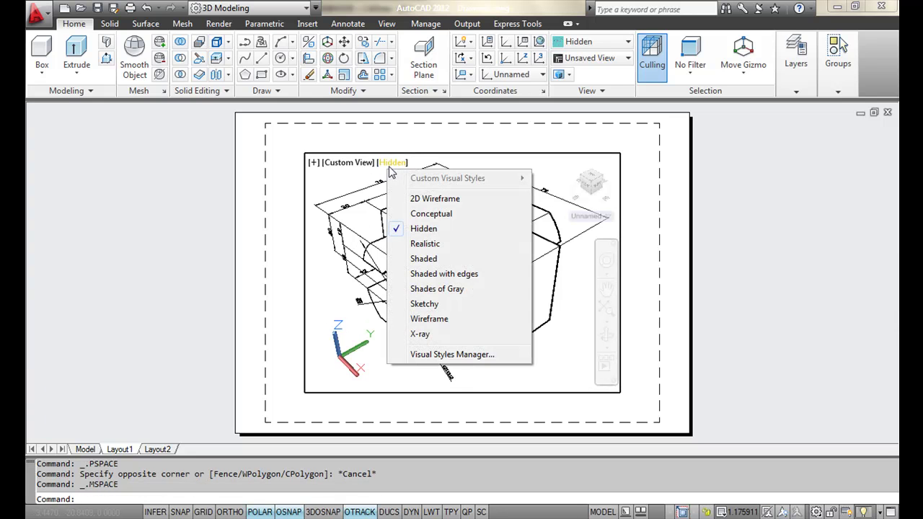
pyautogui.click(426, 244)
pyautogui.doubleClick(282, 272)
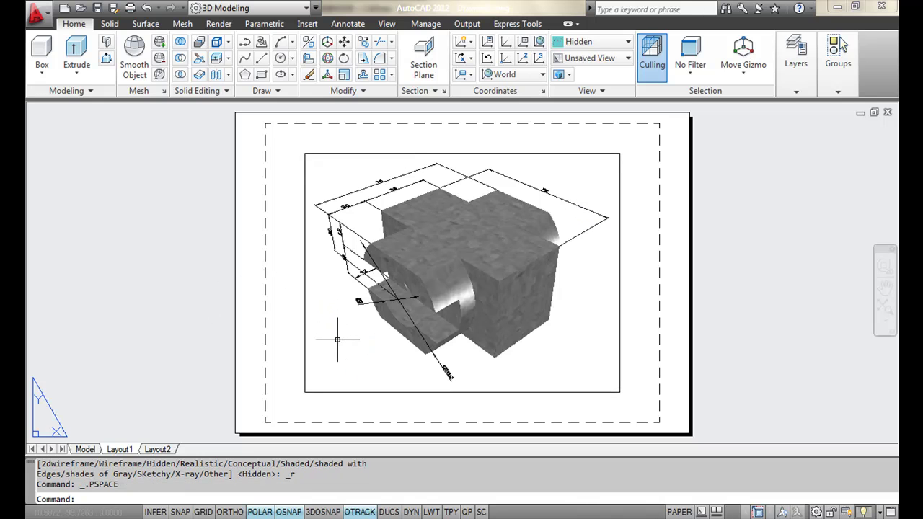
# Step: Orbit the viewport and set it to SE Isometric, then select its border in paper space
pyautogui.doubleClick(337, 338)
pyautogui.moveTo(336, 337)
pyautogui.keyDown('shift'); pyautogui.mouseDown(button='middle')
pyautogui.moveTo(416, 320)
pyautogui.moveTo(358, 325)
pyautogui.moveTo(389, 310)
pyautogui.mouseUp(button='middle'); pyautogui.keyUp('shift')
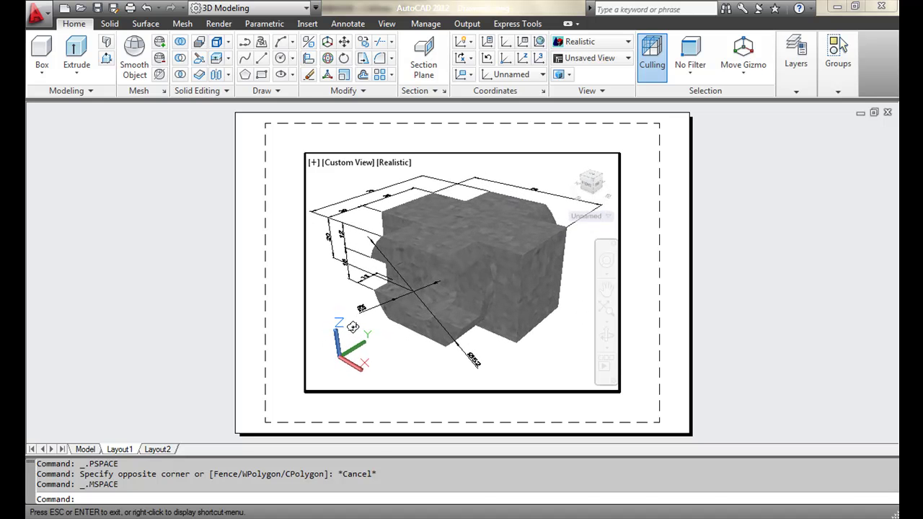
pyautogui.click(592, 185)
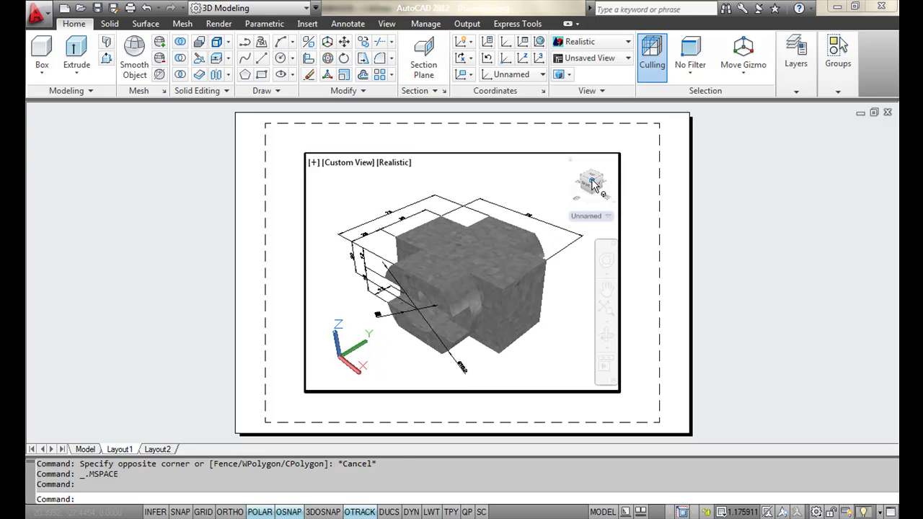
pyautogui.doubleClick(661, 321)
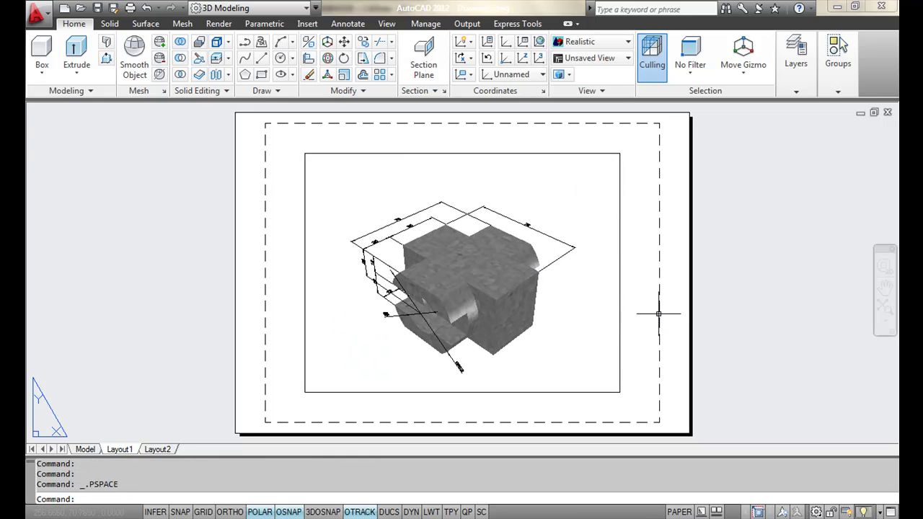
pyautogui.click(619, 372)
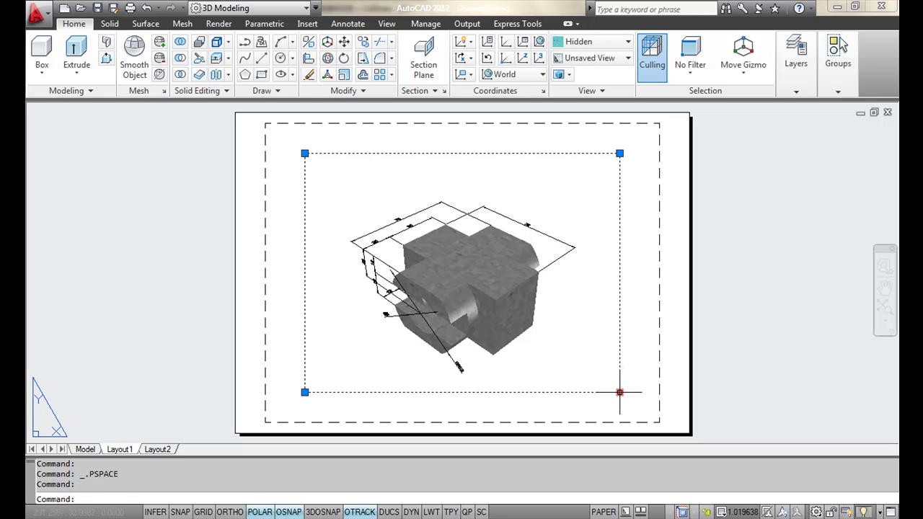
# Step: Grip-stretch the viewport to the sheet's top-left quarter and refit the model inside it
pyautogui.click(619, 393)
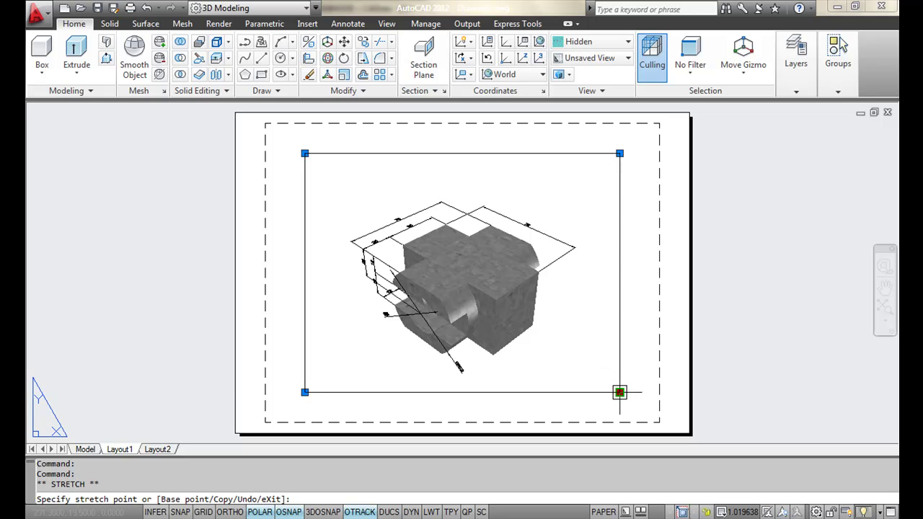
pyautogui.click(454, 290)
pyautogui.doubleClick(388, 235)
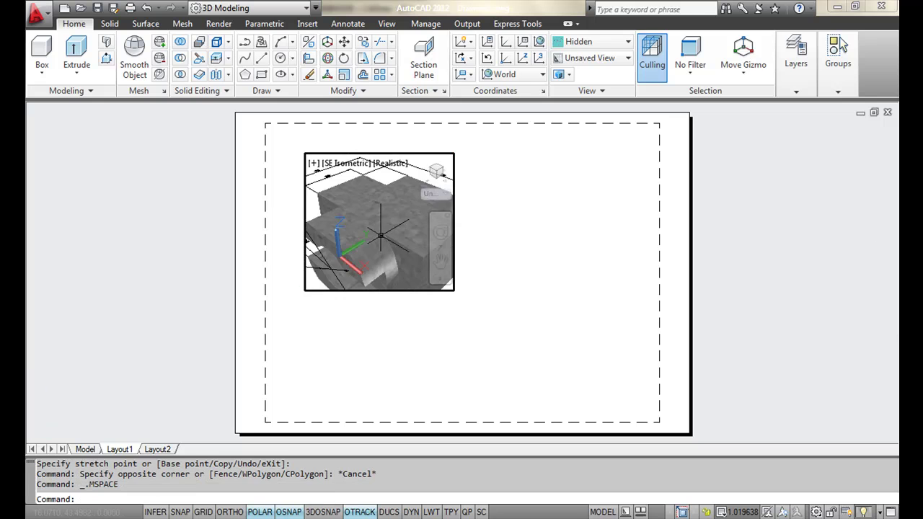
pyautogui.click(437, 178)
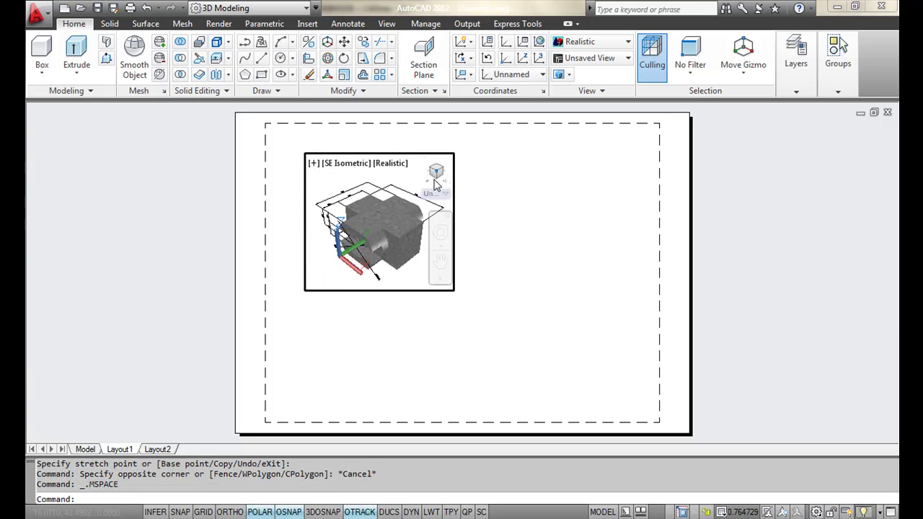
pyautogui.doubleClick(511, 256)
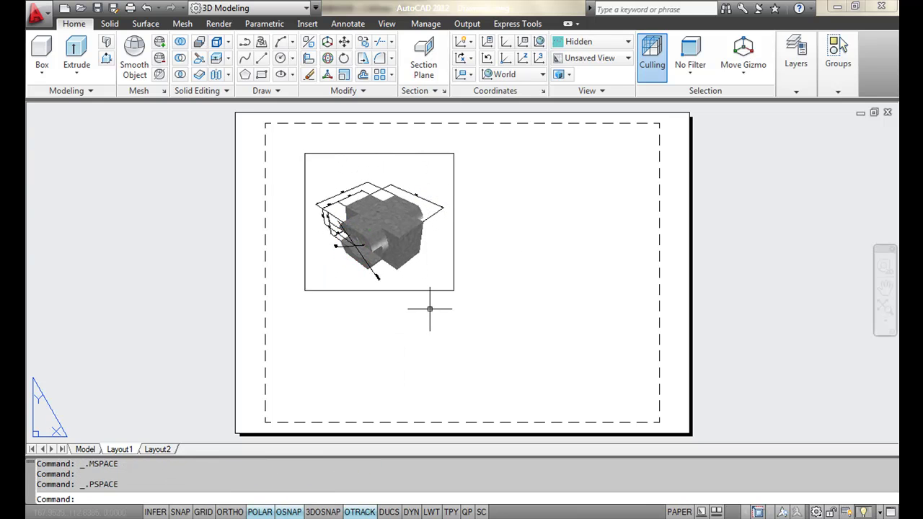
pyautogui.write('C')
# Step: Copy the viewport to sit beside the original on the right
pyautogui.press('BackSpace')
pyautogui.write('o')
pyautogui.press('Return')
pyautogui.click(426, 284)
pyautogui.click(408, 303)
pyautogui.press('Return')
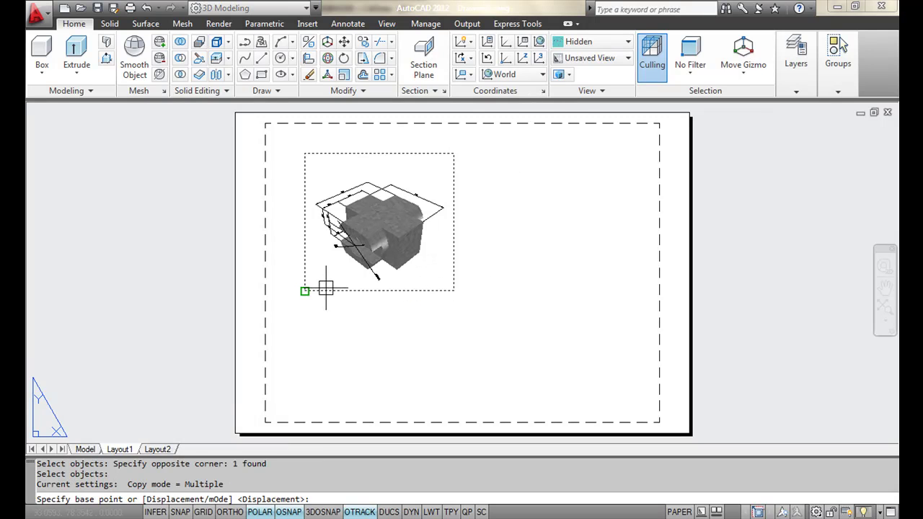
pyautogui.click(304, 291)
pyautogui.click(454, 291)
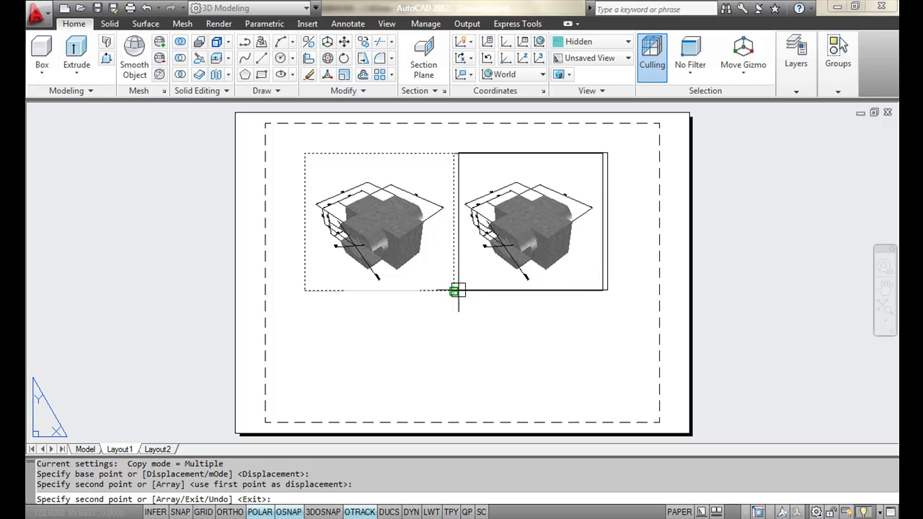
pyautogui.press('Escape')
# Step: Copy the right viewport to a position below the left one
pyautogui.press('Return')
pyautogui.click(469, 294)
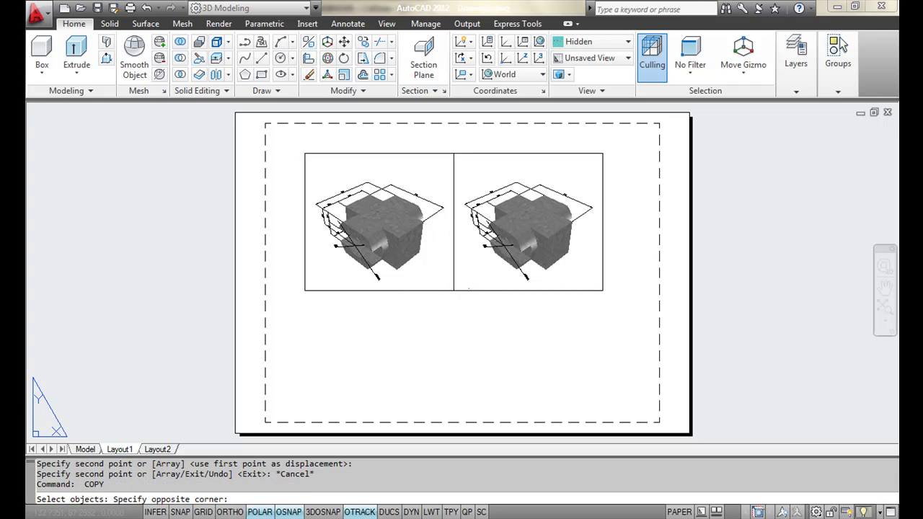
pyautogui.click(462, 154)
pyautogui.press('Return')
pyautogui.click(453, 154)
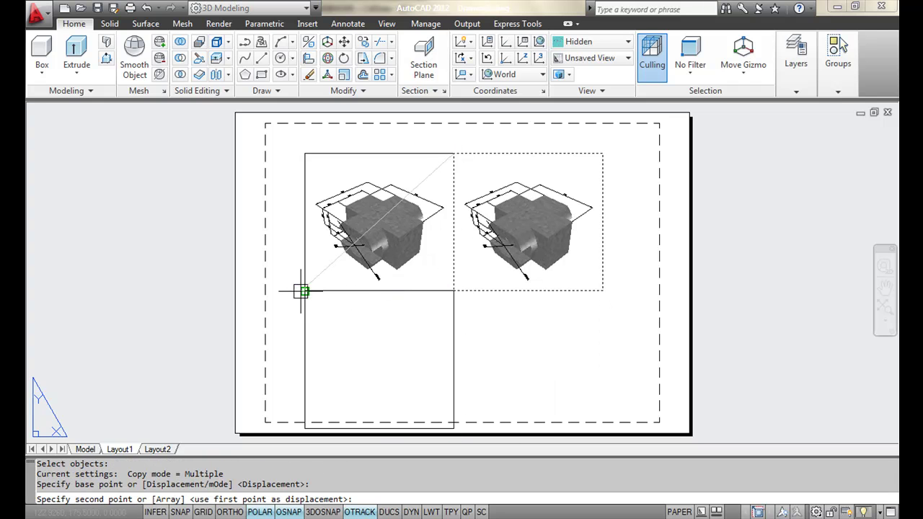
pyautogui.click(304, 290)
pyautogui.press('Escape')
# Step: Stretch the lower viewport wider to span both viewports above
pyautogui.click(453, 309)
pyautogui.click(454, 291)
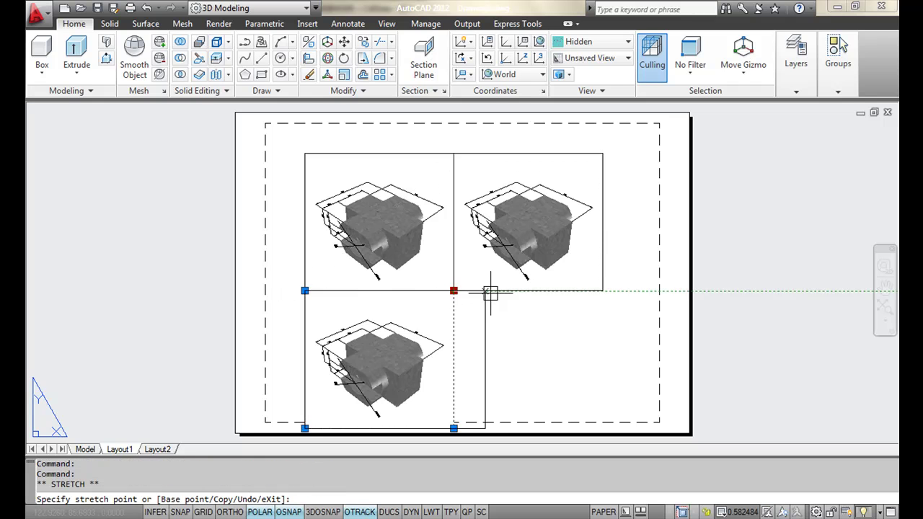
pyautogui.click(603, 290)
pyautogui.press('Escape')
# Step: Select all three viewports and start moving them with MOVE
pyautogui.click(629, 331)
pyautogui.click(591, 288)
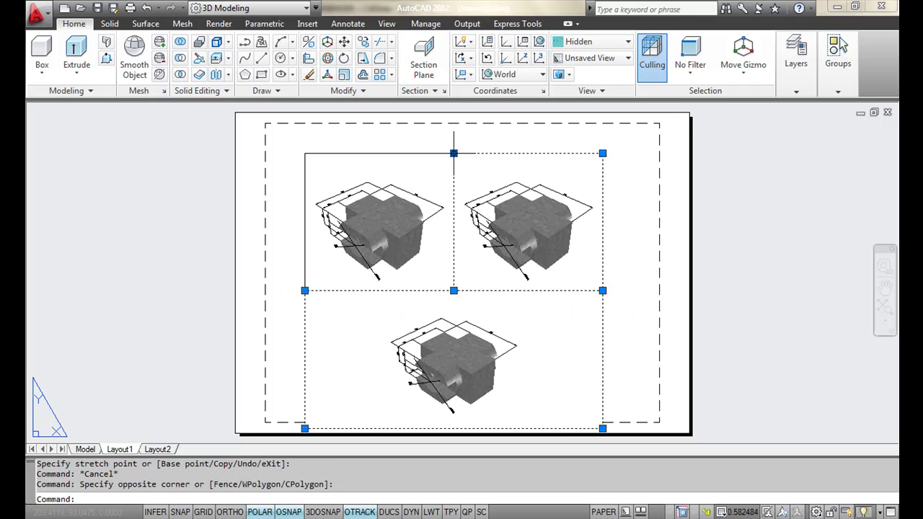
pyautogui.click(428, 158)
pyautogui.write('m')
pyautogui.press('Return')
pyautogui.click(616, 366)
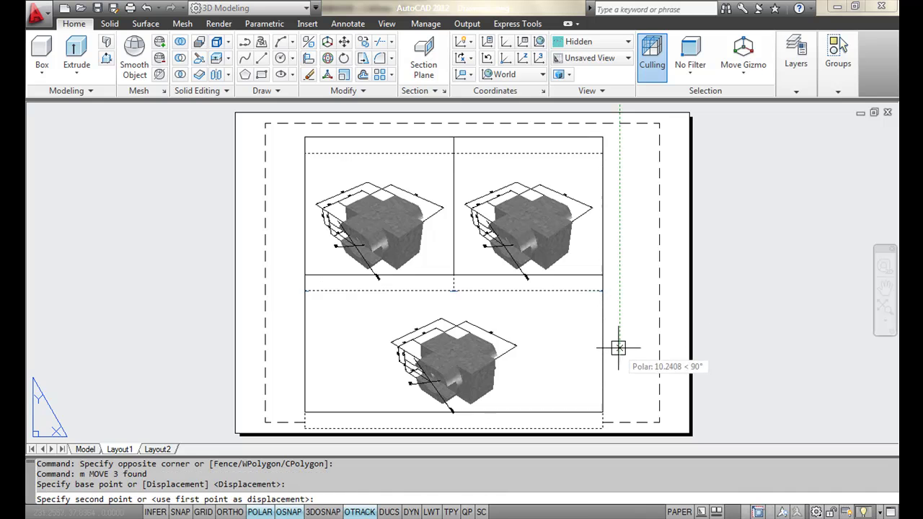
# Step: Make the upper-right viewport a Top view and the lower one a parallel Front view
pyautogui.doubleClick(576, 256)
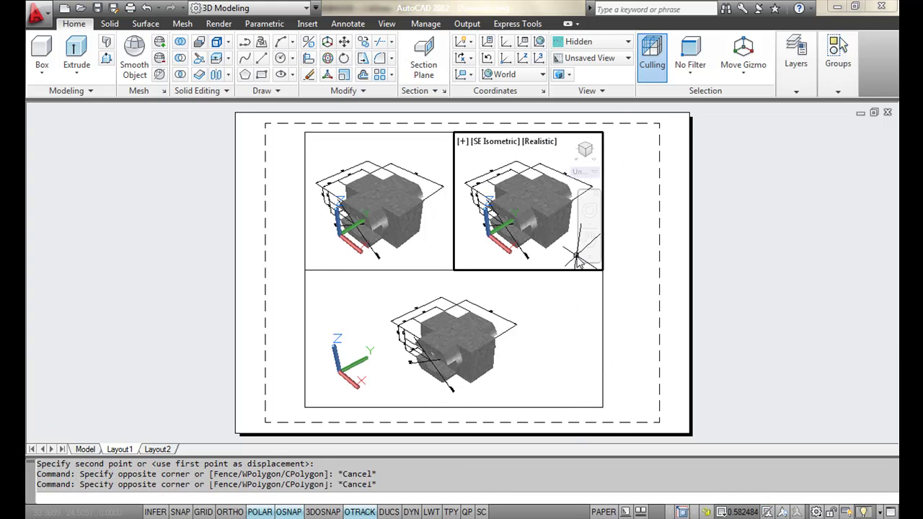
pyautogui.click(585, 149)
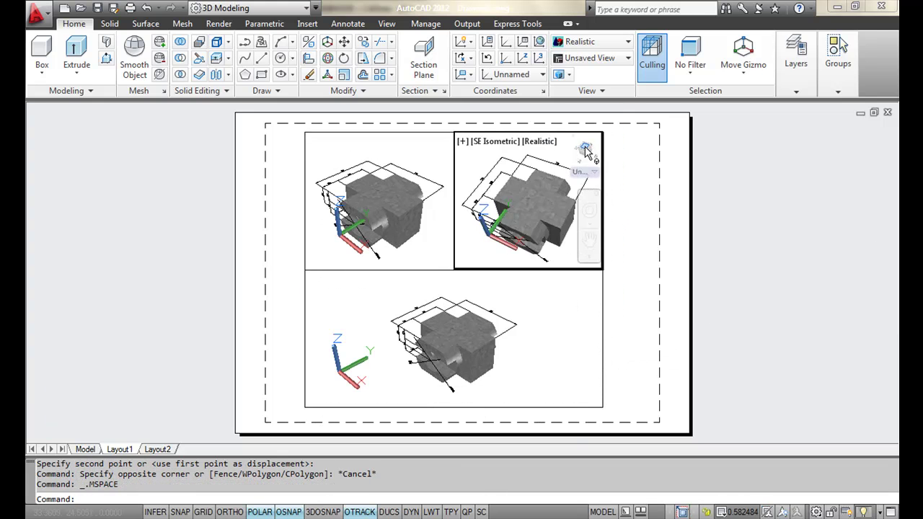
pyautogui.click(570, 322)
pyautogui.click(585, 319)
pyautogui.click(584, 290)
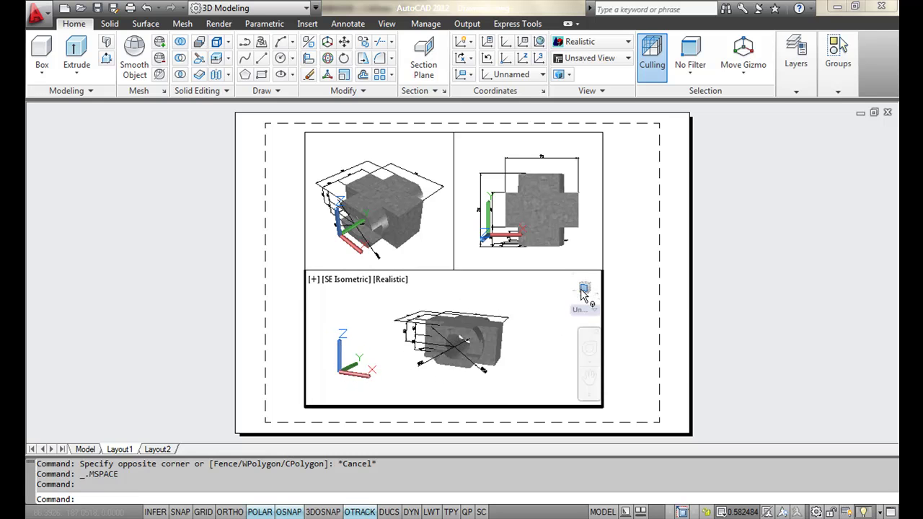
pyautogui.moveTo(529, 341); pyautogui.dragTo(488, 337, button='middle')
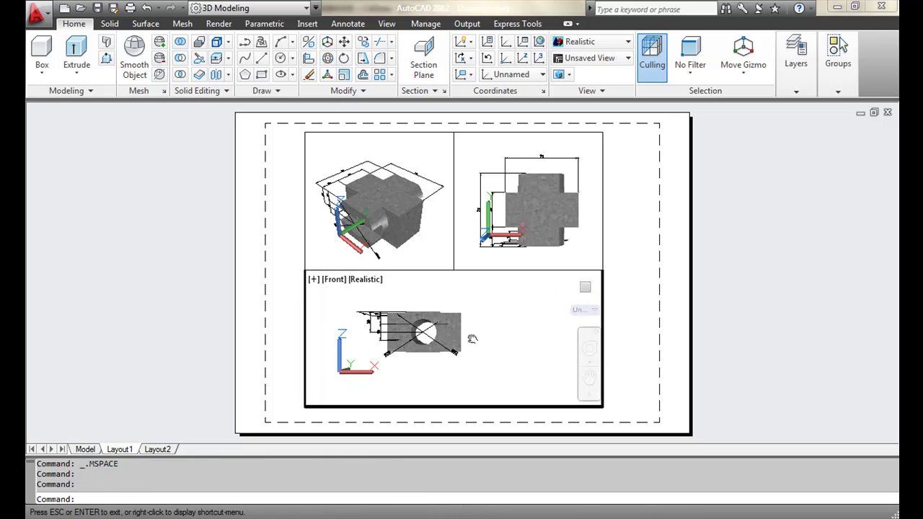
pyautogui.rightClick(584, 289)
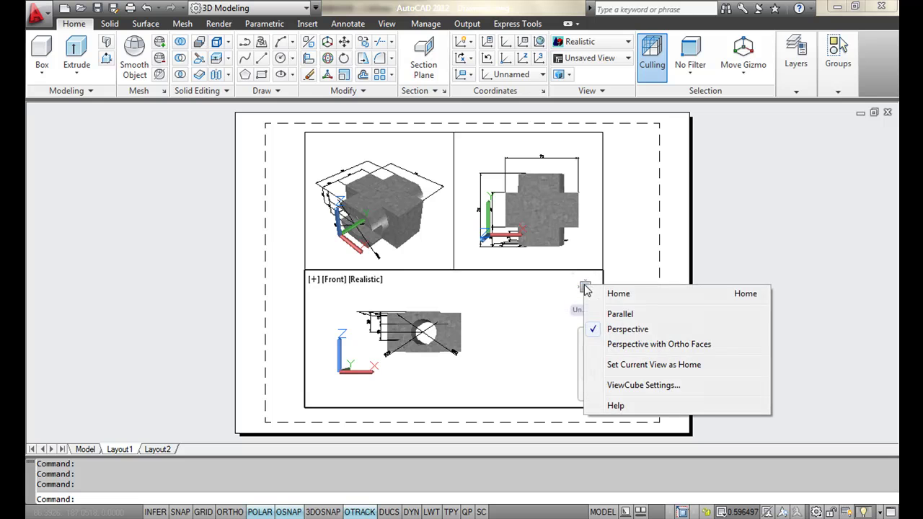
pyautogui.click(602, 315)
# Step: Recentre the part in the Front viewport and display it in Hidden style
pyautogui.moveTo(419, 365); pyautogui.dragTo(449, 367, button='middle')
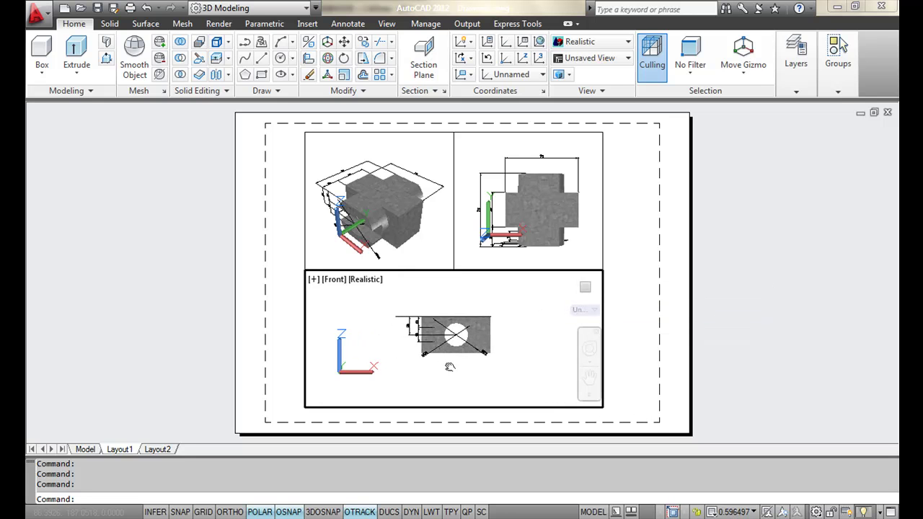
pyautogui.scroll(6, 455, 334)
pyautogui.scroll(-2, 459, 360)
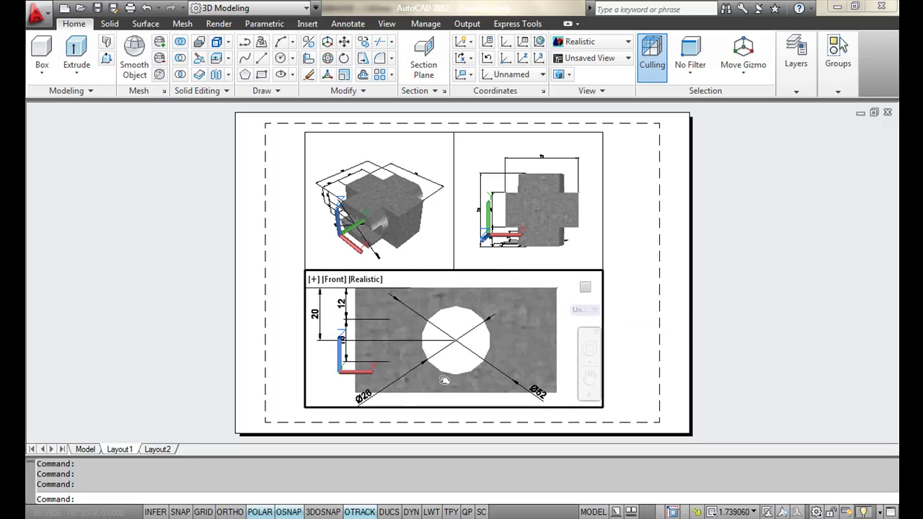
pyautogui.scroll(-1, 460, 374)
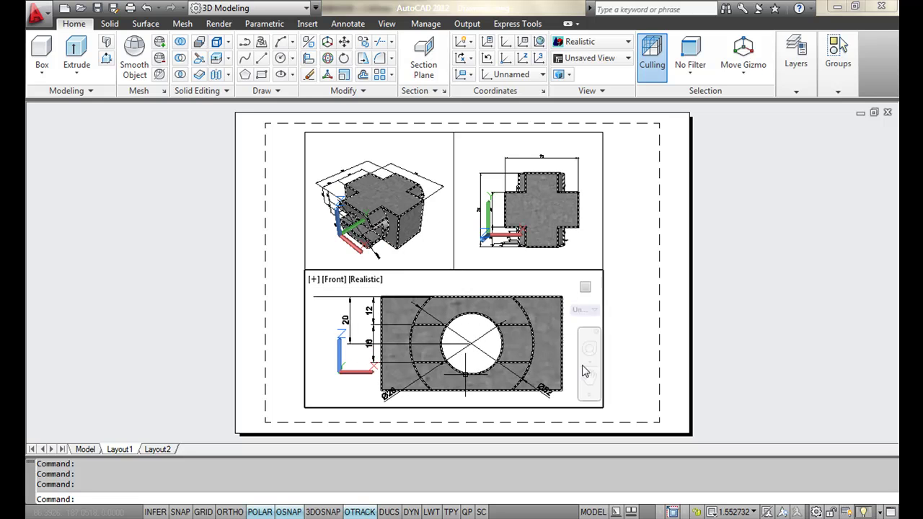
pyautogui.click(366, 279)
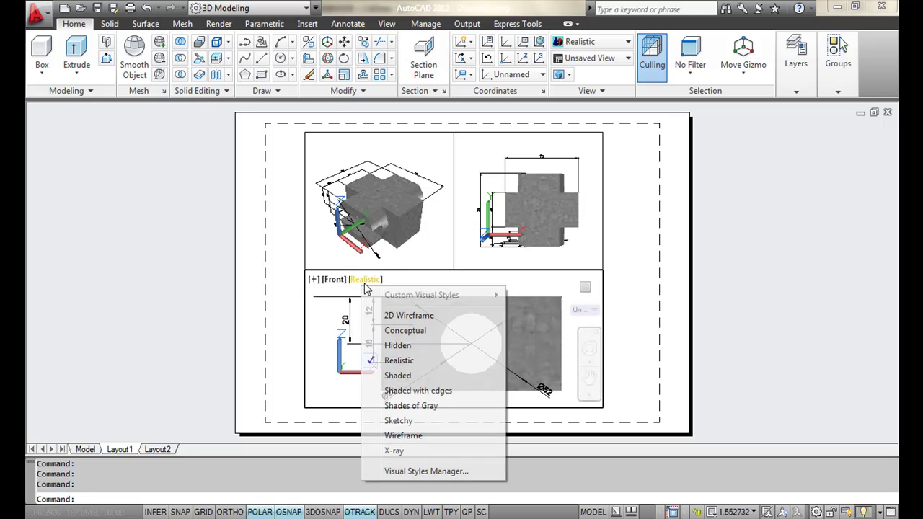
pyautogui.click(389, 345)
pyautogui.doubleClick(609, 291)
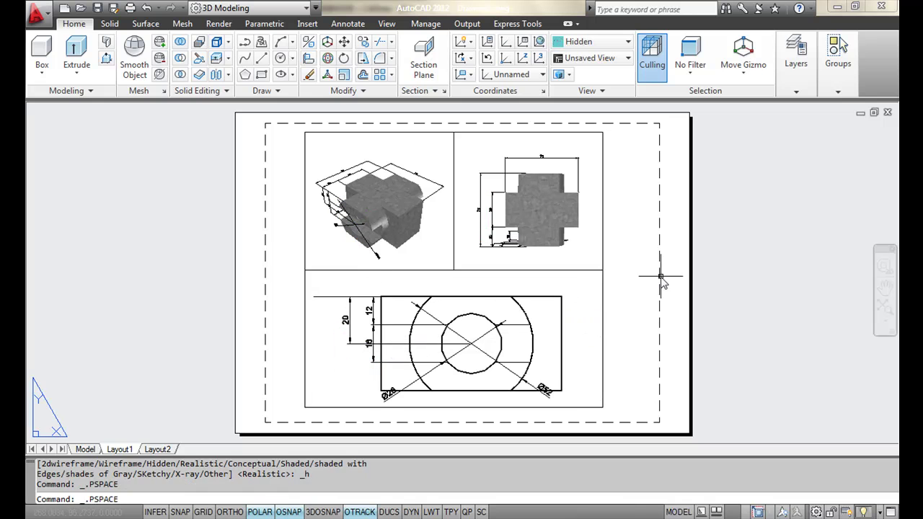
# Step: Give the Top viewport Hidden style and parallel projection, then select the Front viewport frame
pyautogui.doubleClick(596, 244)
pyautogui.click(506, 143)
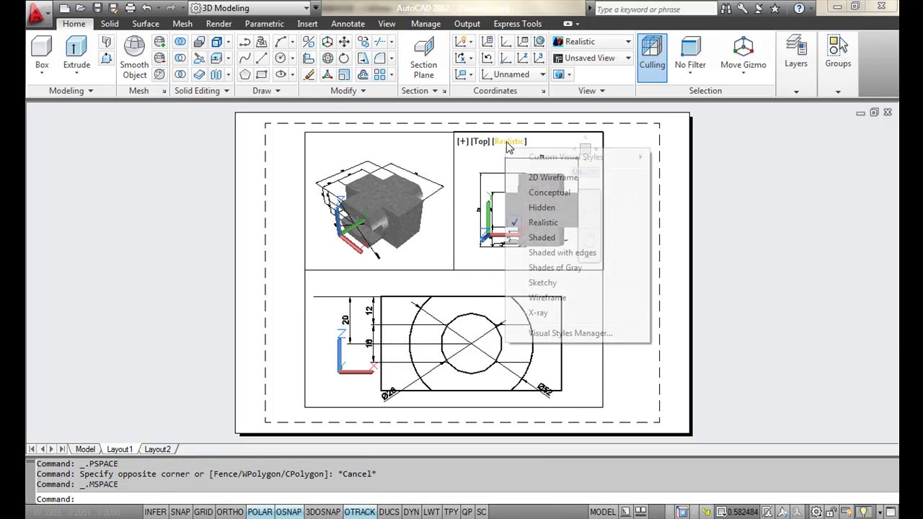
pyautogui.click(541, 206)
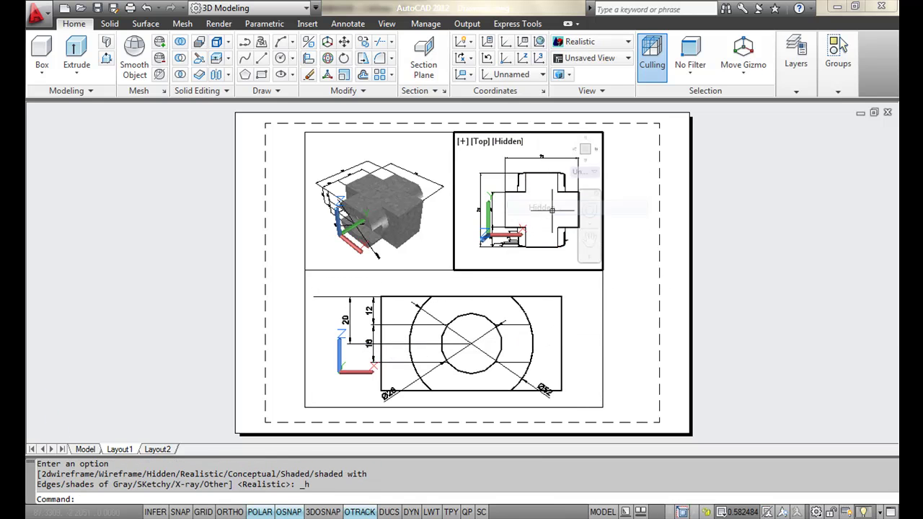
pyautogui.rightClick(586, 150)
pyautogui.click(614, 180)
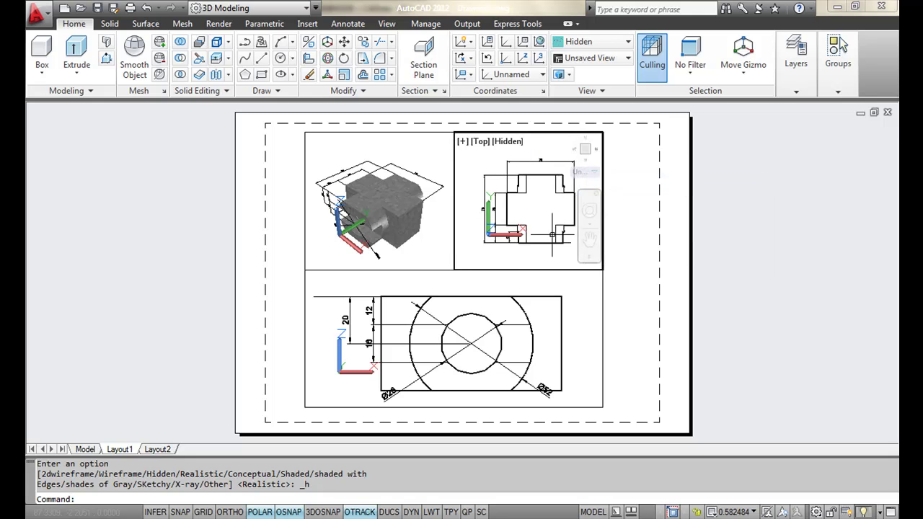
pyautogui.click(527, 261)
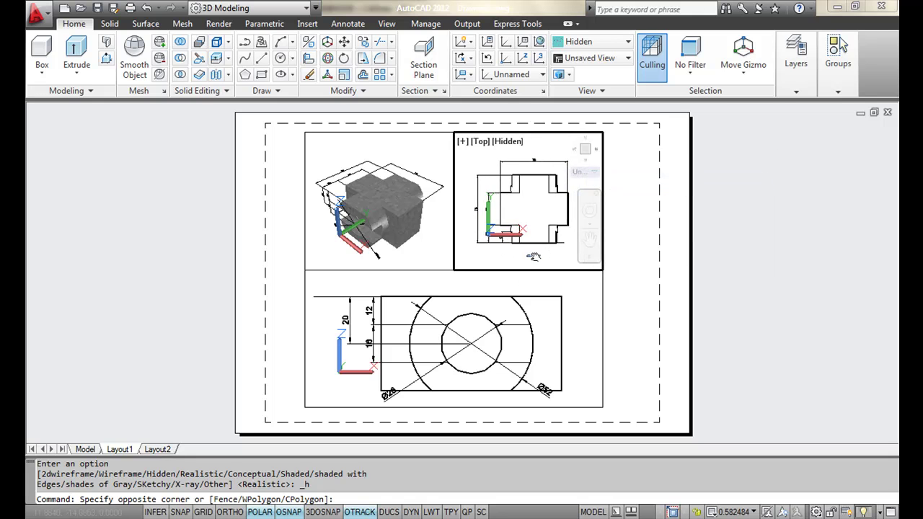
pyautogui.press('Escape')
pyautogui.doubleClick(636, 259)
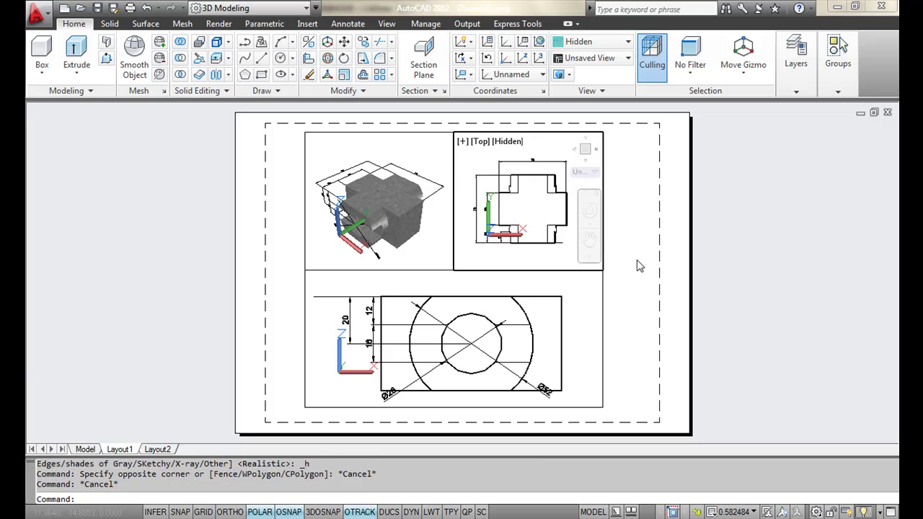
pyautogui.click(590, 271)
pyautogui.write('MO')
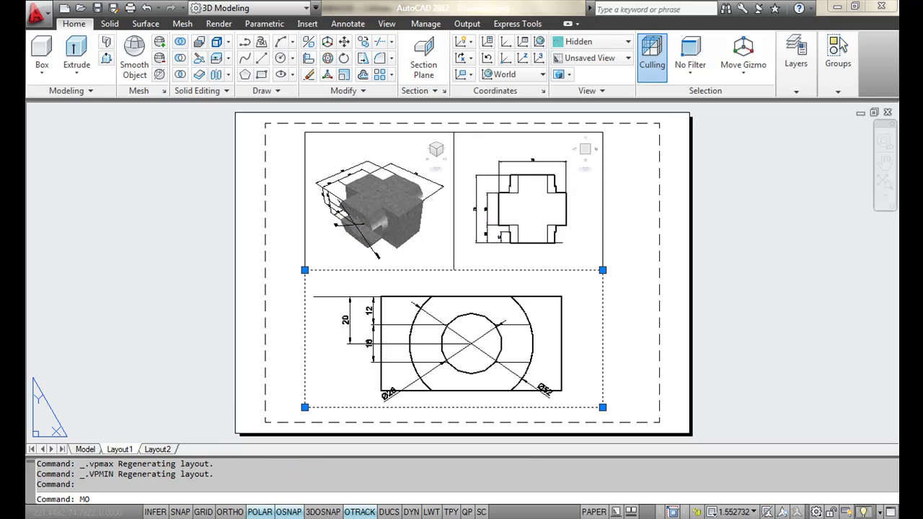
# Step: In Properties, set the Front viewport's custom scale to 1 for a 1:1 scale
pyautogui.press('Return')
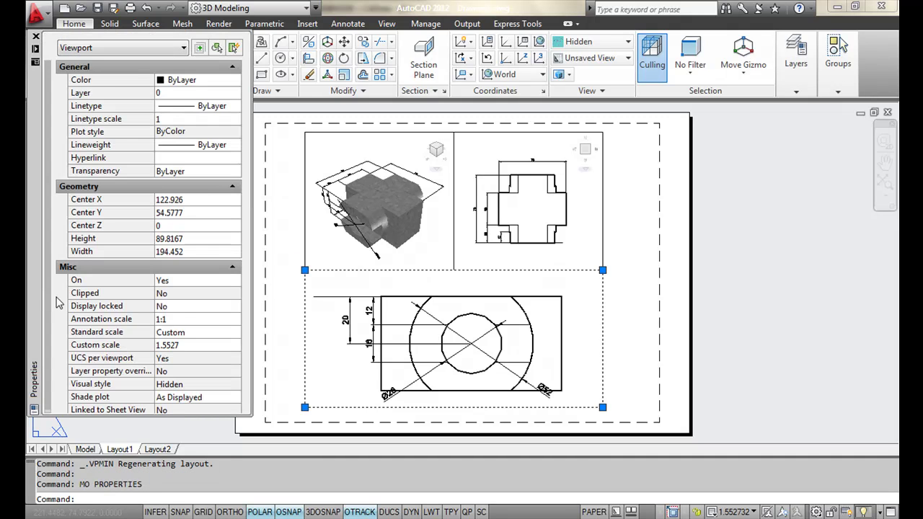
pyautogui.moveTo(48, 297); pyautogui.dragTo(47, 326)
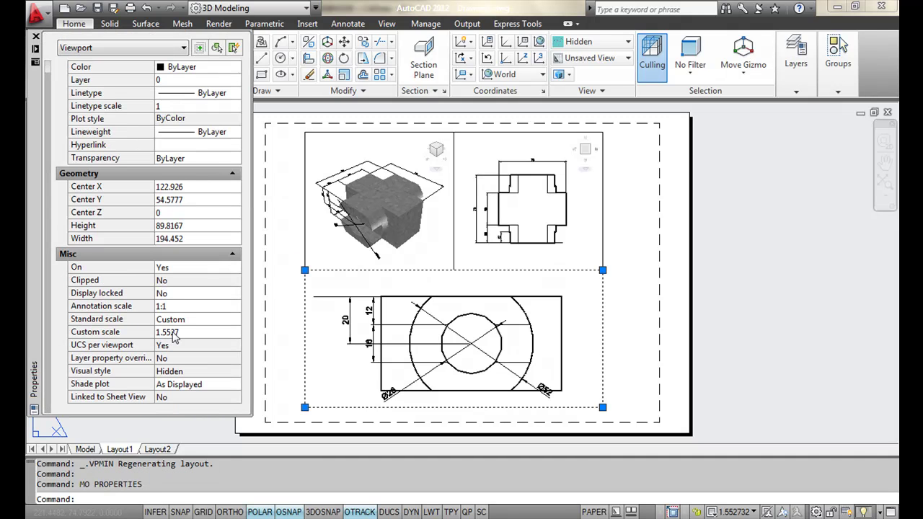
pyautogui.click(174, 332)
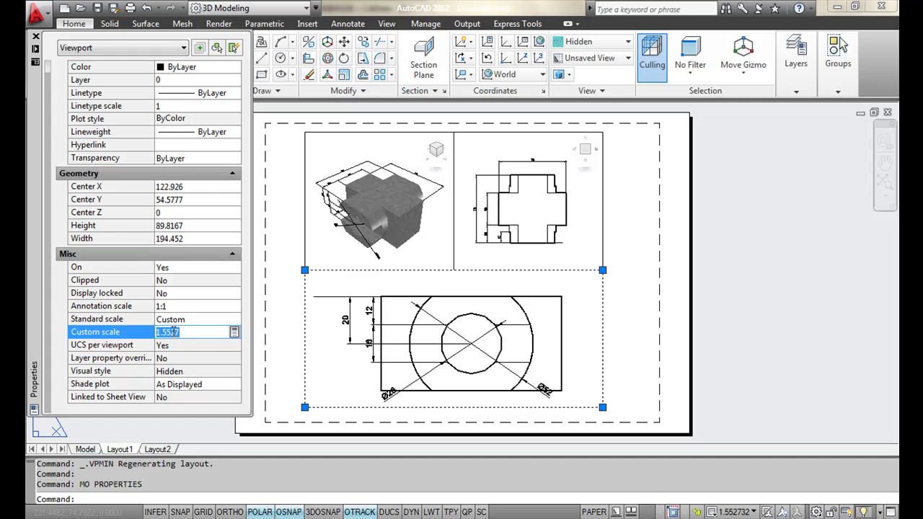
pyautogui.write('2')
pyautogui.press('Return')
pyautogui.click(173, 331)
pyautogui.write('1.')
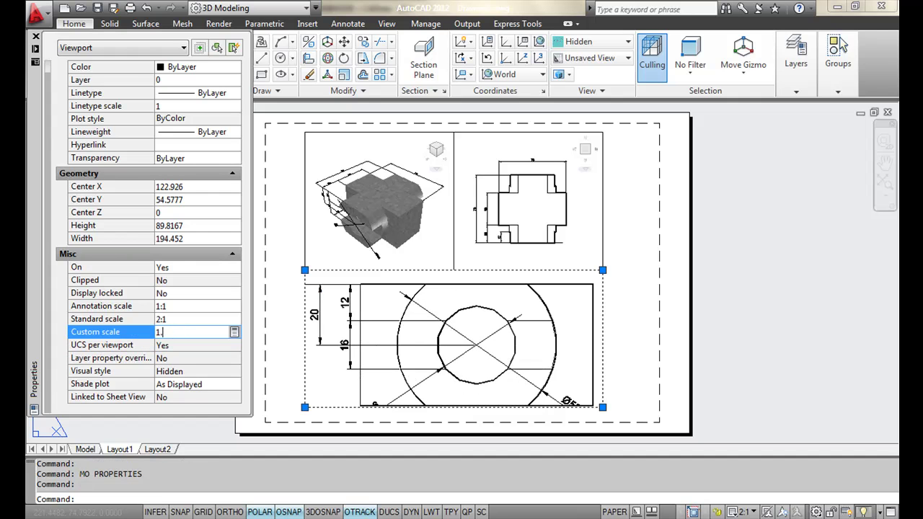
pyautogui.press('BackSpace')
pyautogui.press('Return')
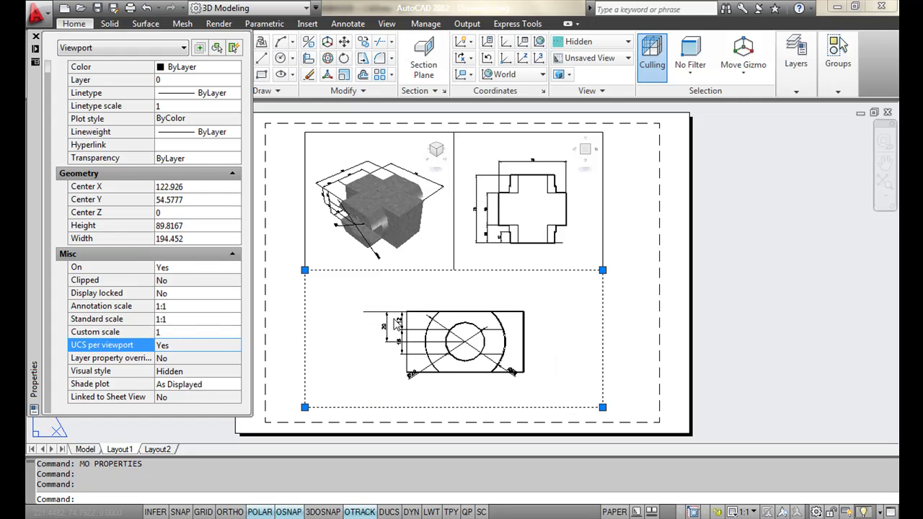
pyautogui.click(580, 257)
pyautogui.hotkey('ctrl', '1')
pyautogui.press('Escape')
pyautogui.press('Escape')
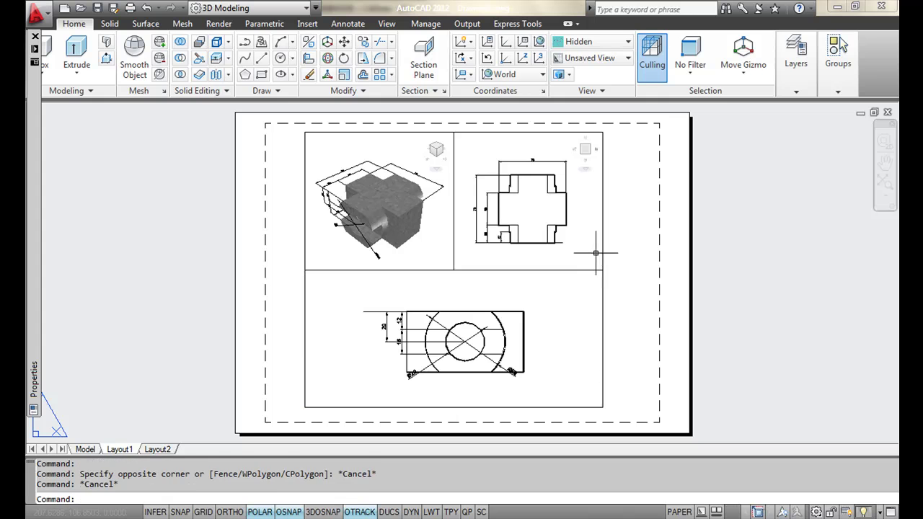
# Step: Set the Top viewport's custom scale to 0.5 for a 1:2 scale
pyautogui.click(602, 249)
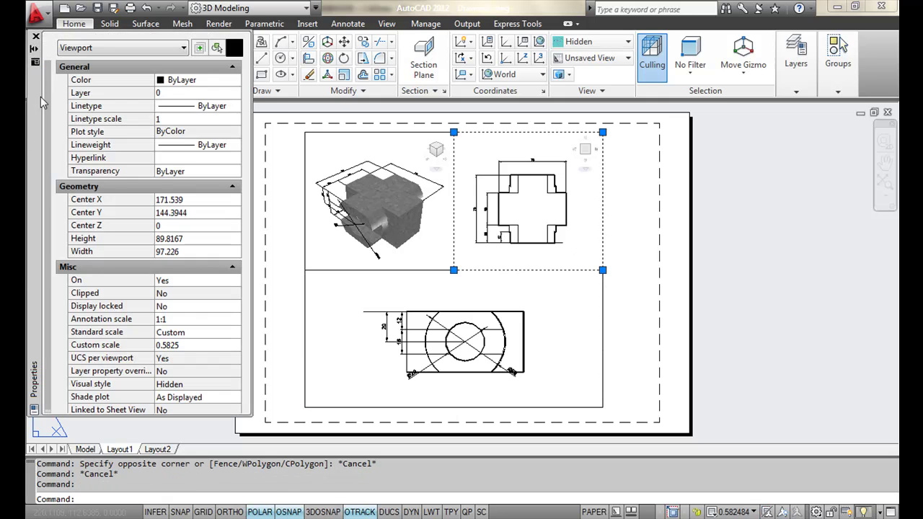
pyautogui.click(197, 346)
pyautogui.write('0.5')
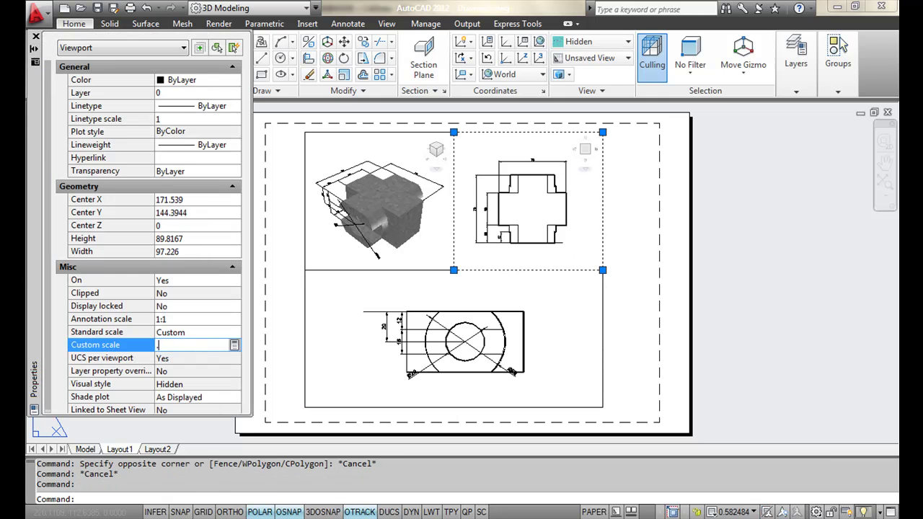
pyautogui.press('Return')
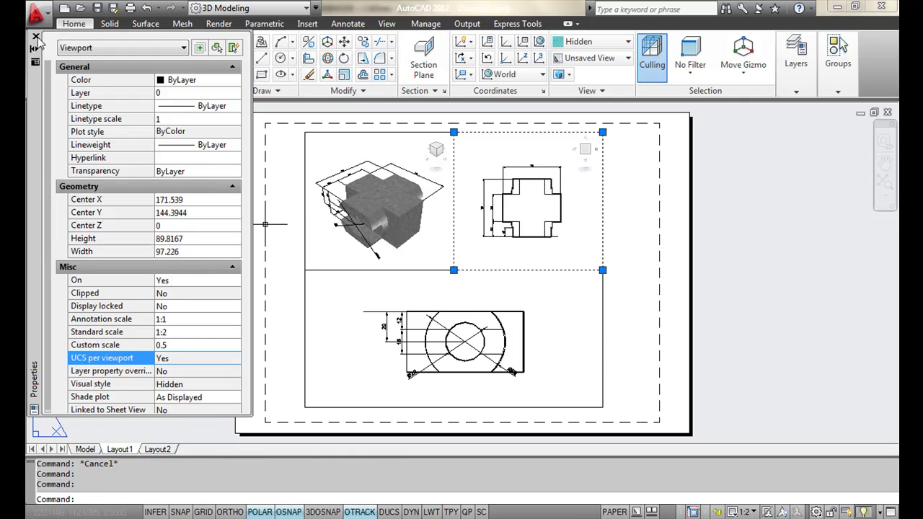
pyautogui.press('Escape')
pyautogui.press('Escape')
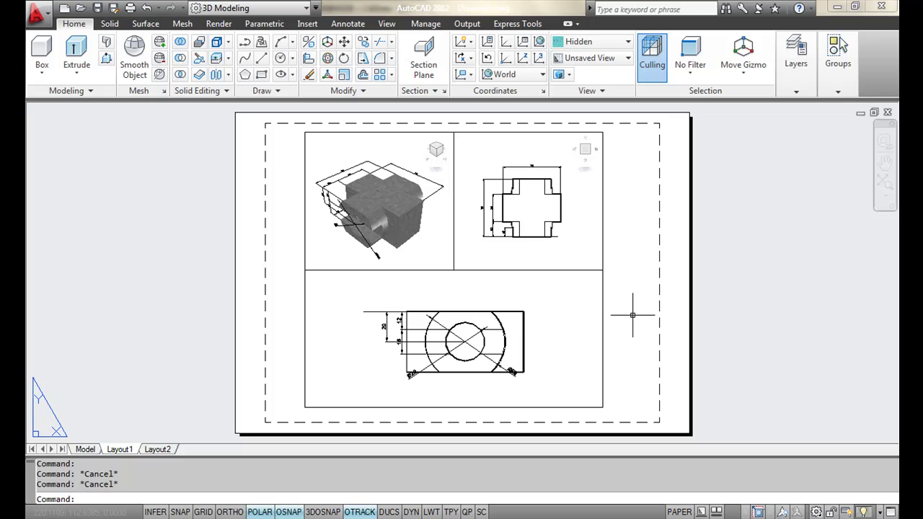